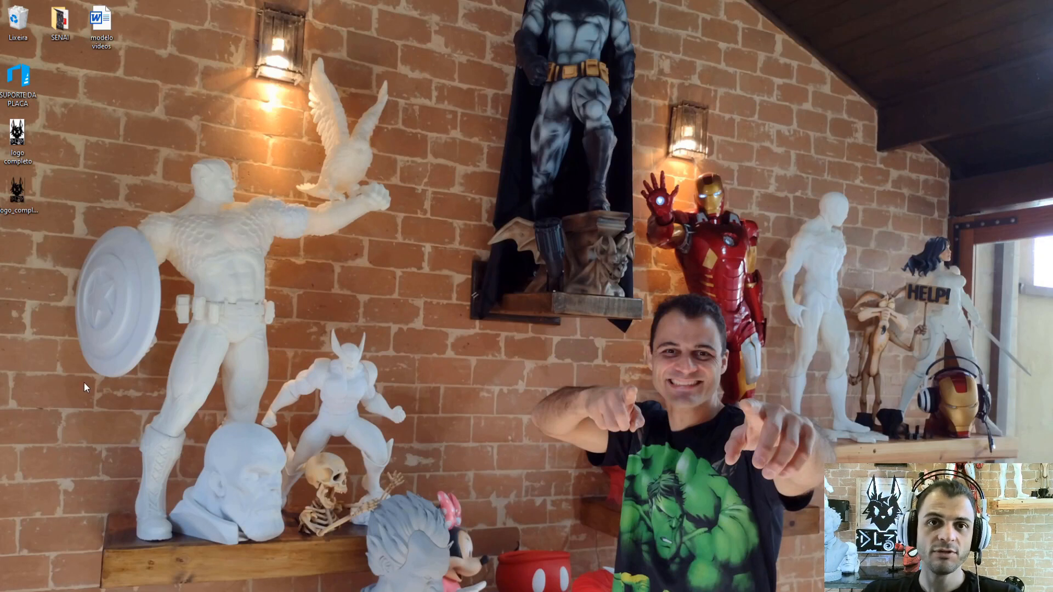
pyautogui.moveTo(57, 215); pyautogui.dragTo(4, 123)
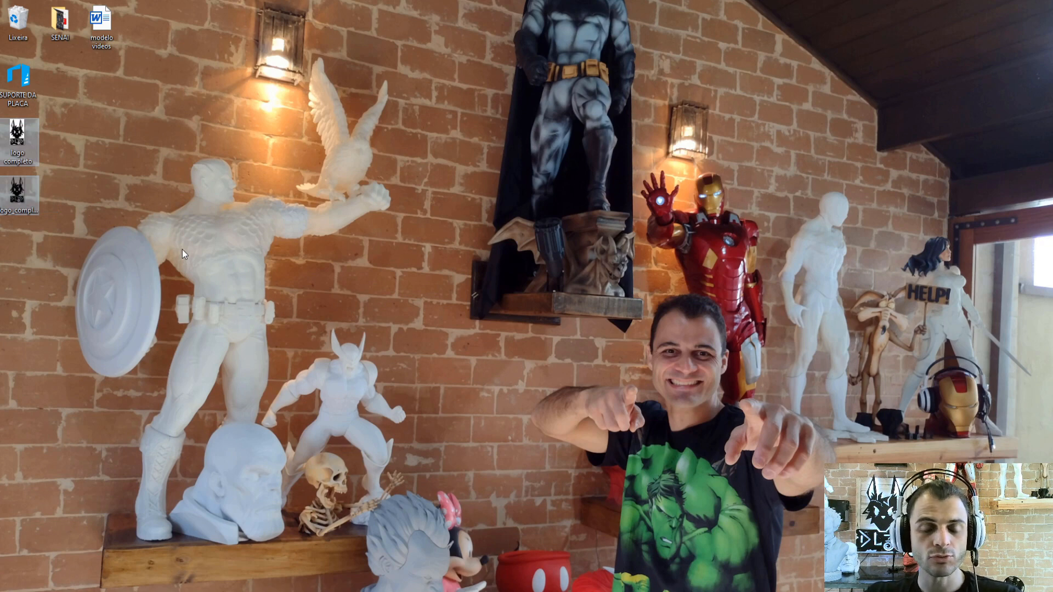
pyautogui.click(180, 249)
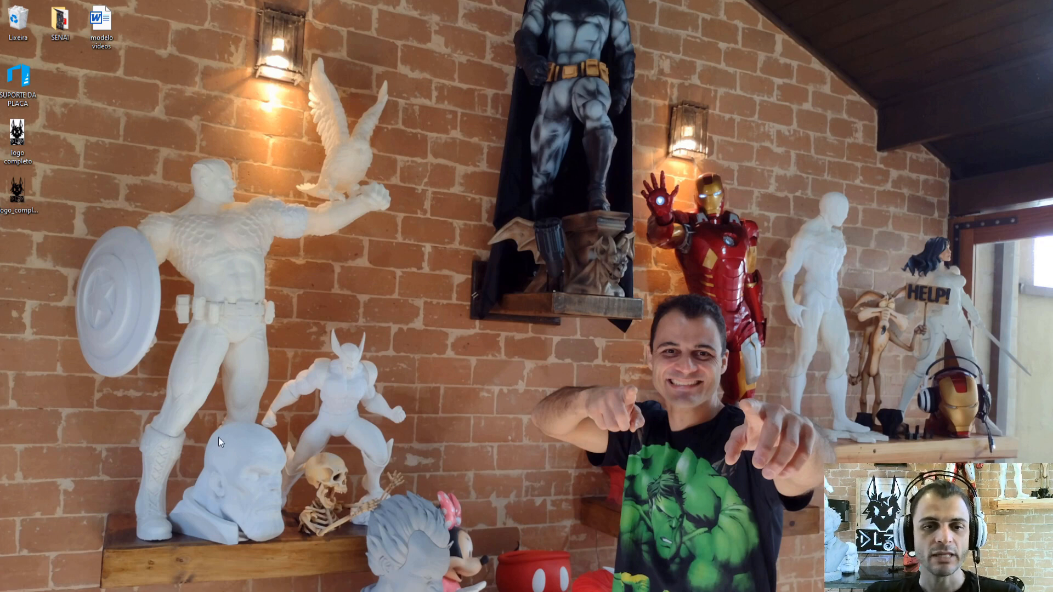
# Launch 3D Builder, maximize its window and start a new scene
pyautogui.press('super')
pyautogui.write('3d')
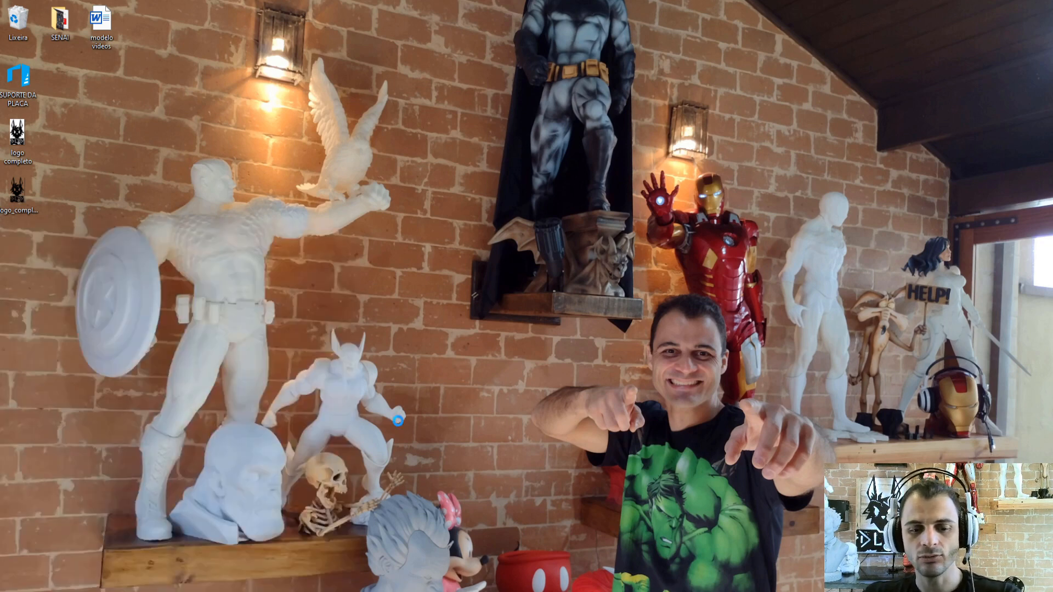
pyautogui.click(148, 300)
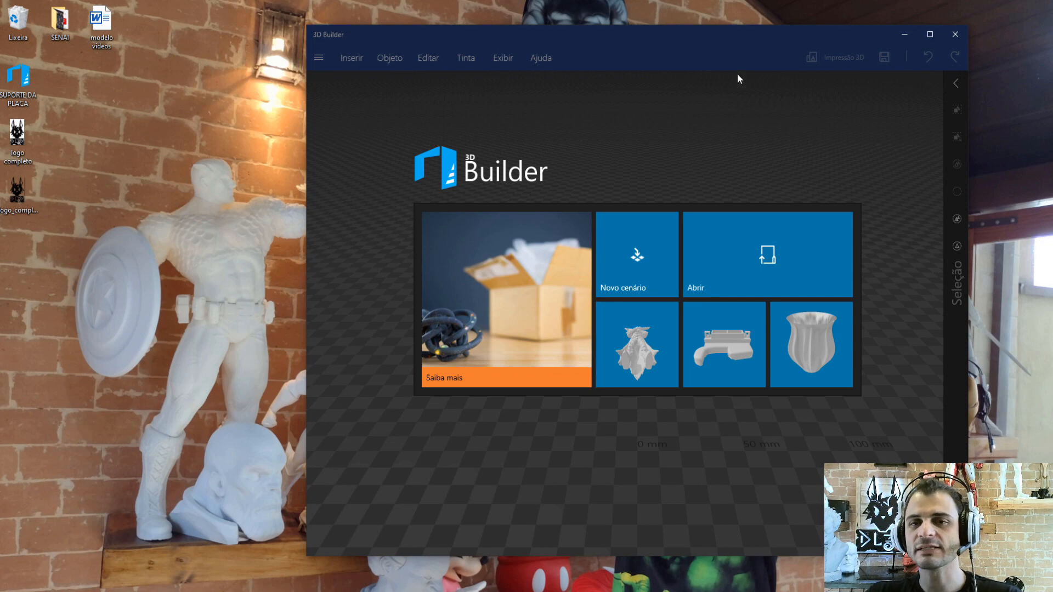
pyautogui.click(929, 35)
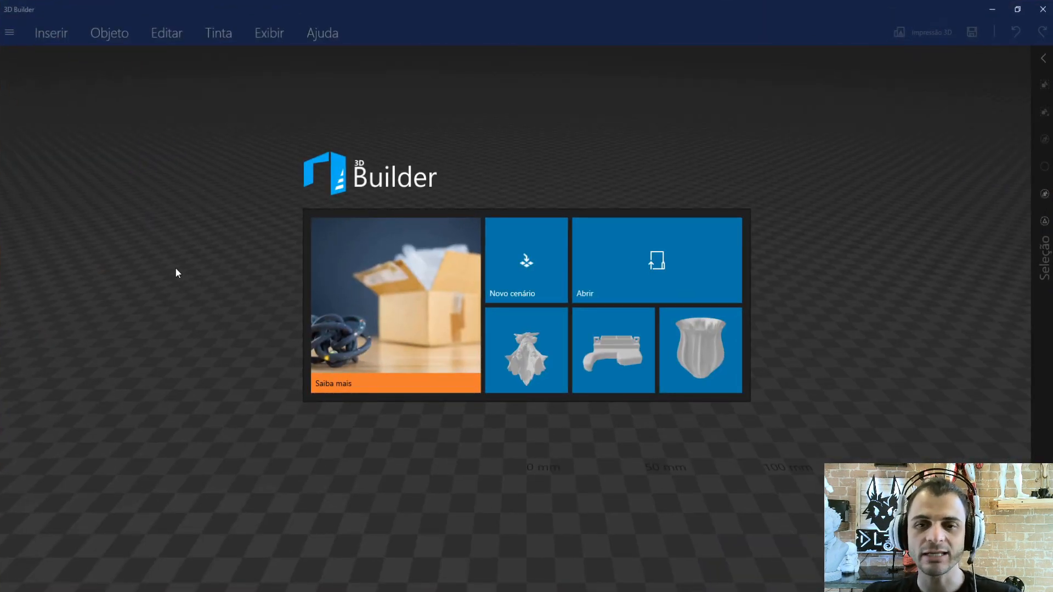
pyautogui.click(539, 256)
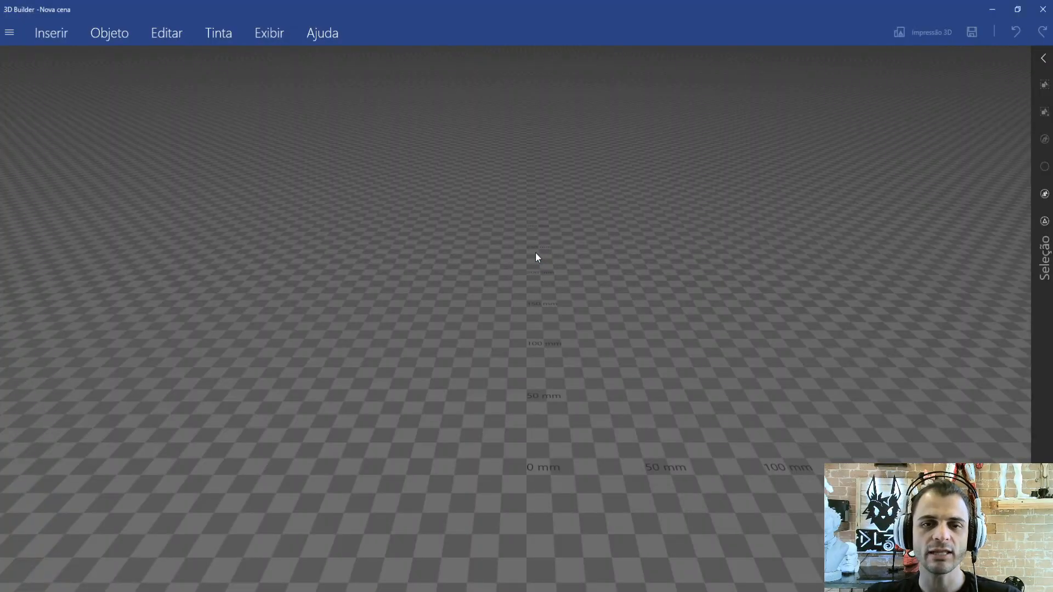
# Load the image "logo completo" from the Área de Trabalho folder into the new scene
pyautogui.click(44, 38)
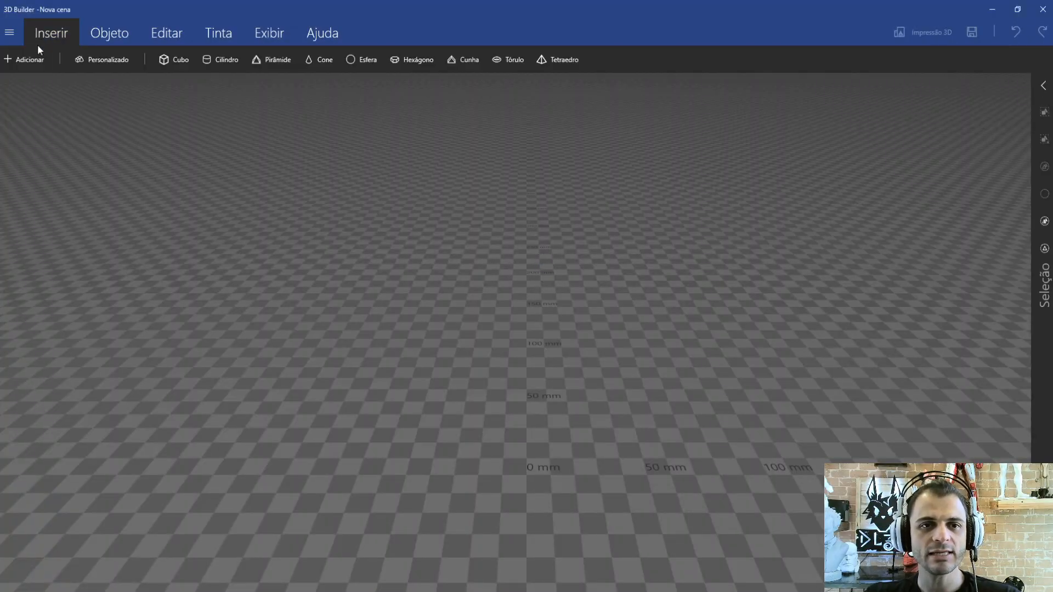
pyautogui.click(30, 58)
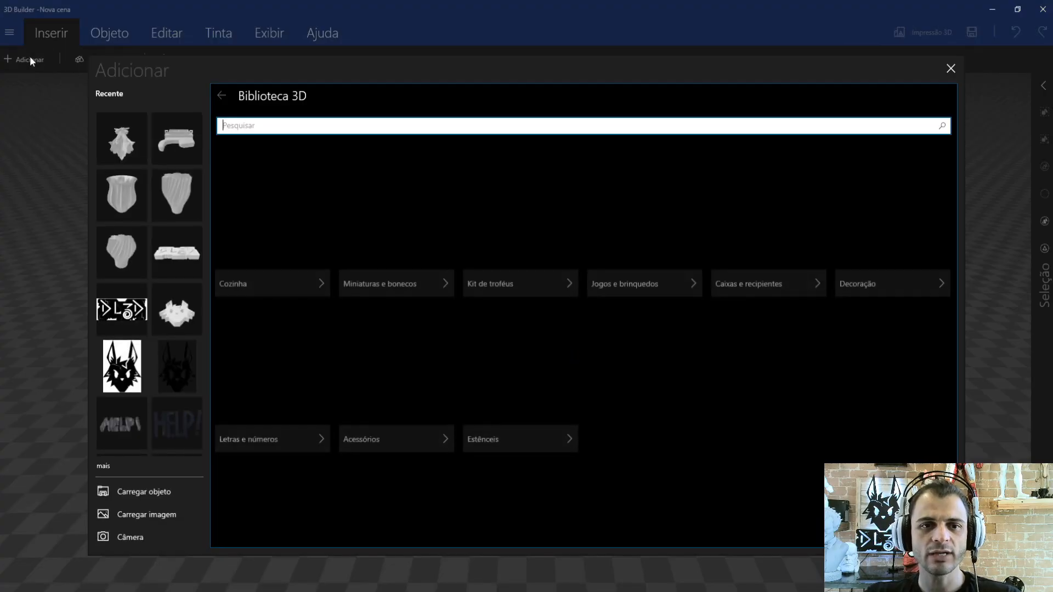
pyautogui.click(152, 514)
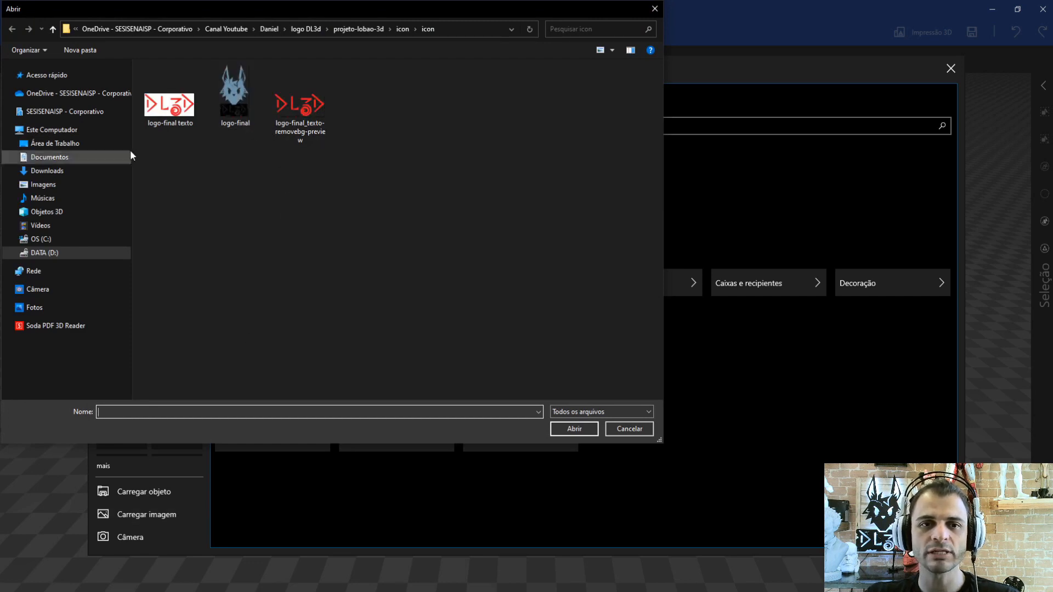
pyautogui.click(55, 144)
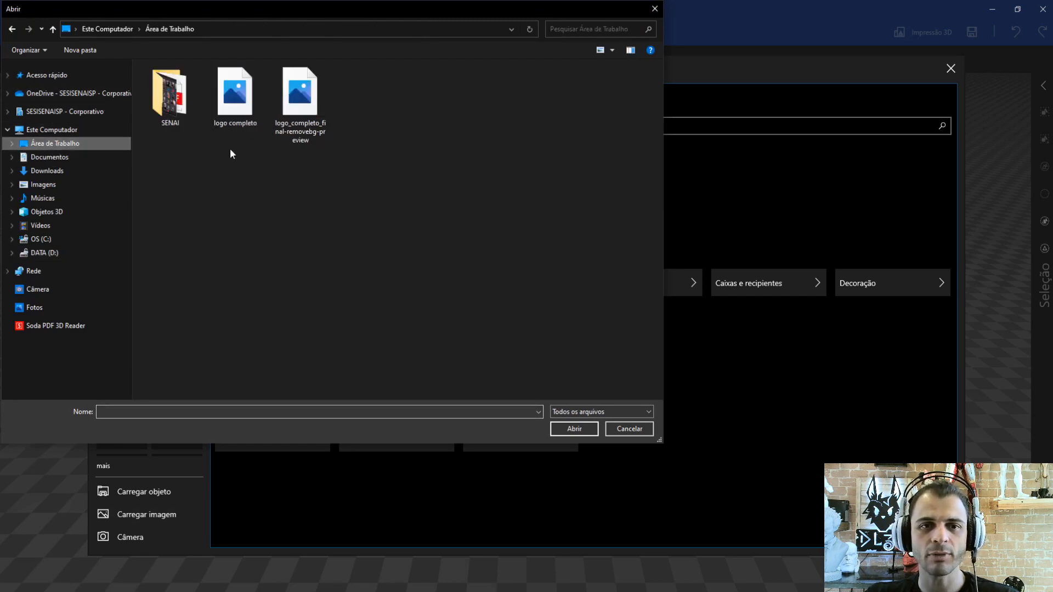
pyautogui.click(234, 96)
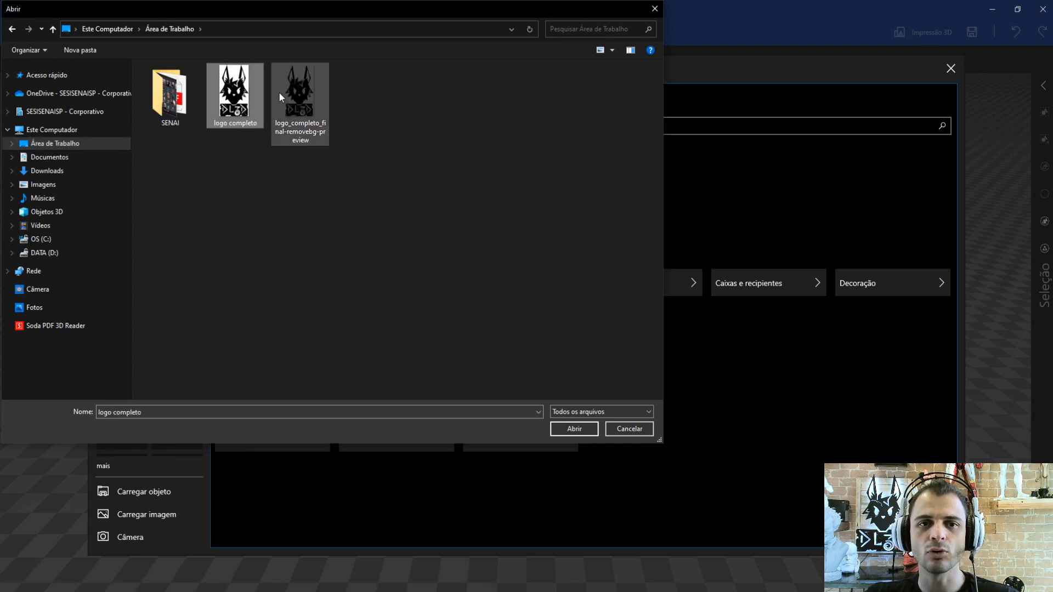
pyautogui.click(571, 431)
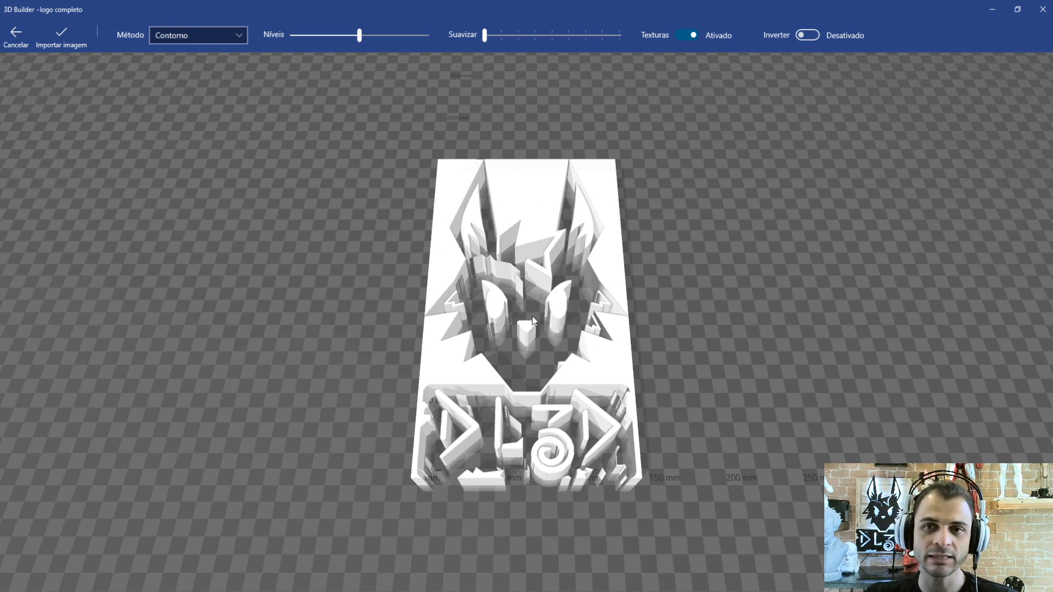
# Enable Inverter for the logo relief, keeping the Contorno method, and import the image as a 3D object
pyautogui.click(805, 36)
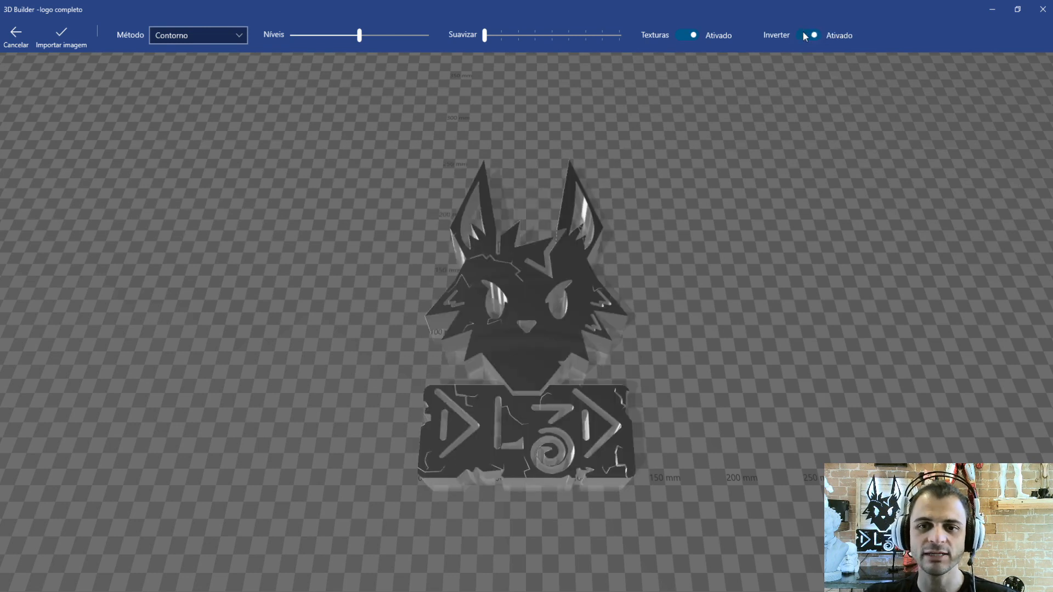
pyautogui.click(810, 38)
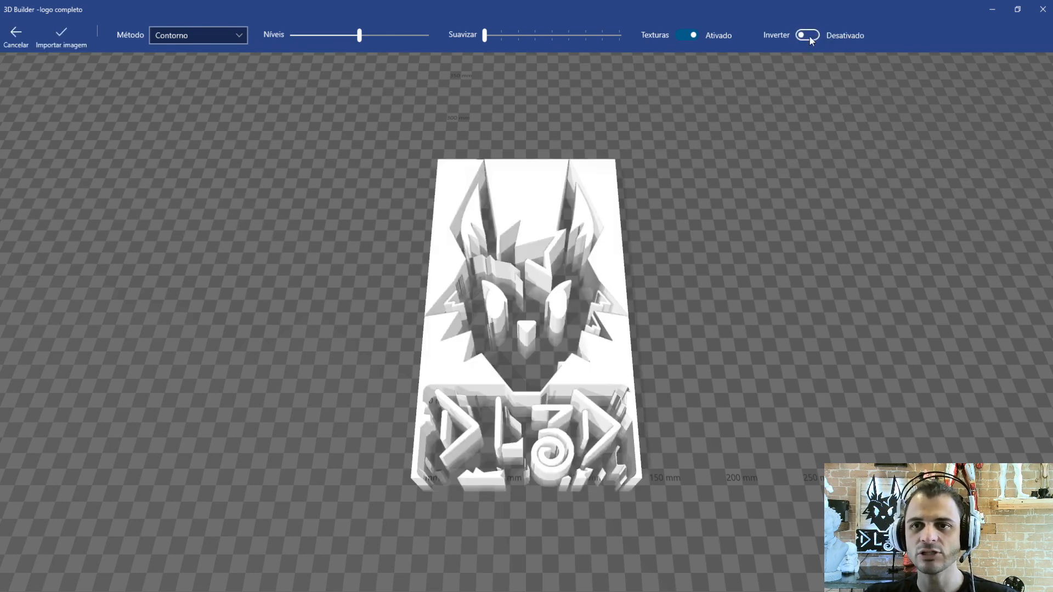
pyautogui.click(811, 38)
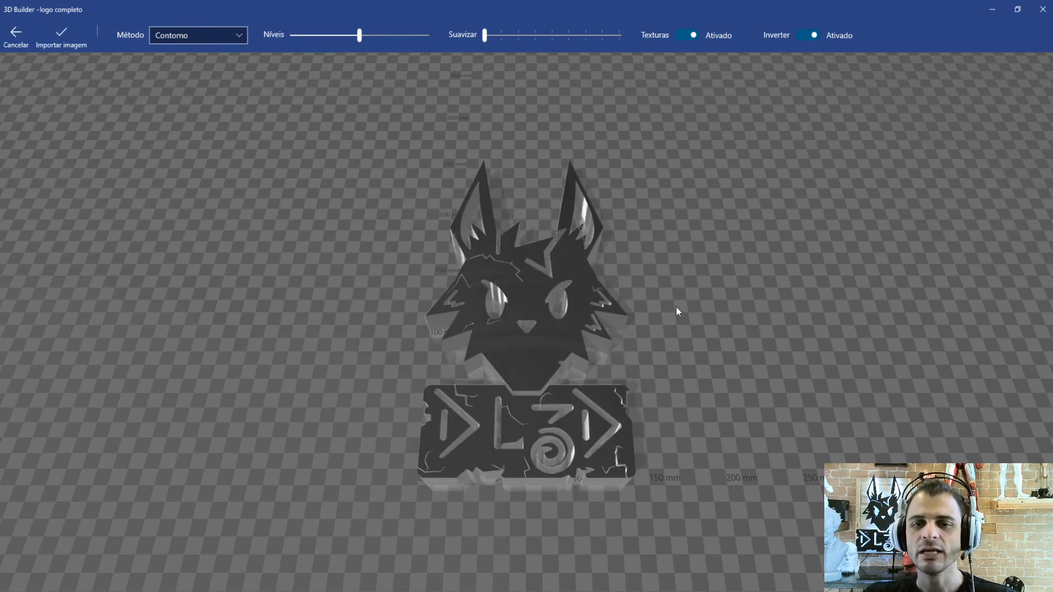
pyautogui.scroll(5, 693, 261)
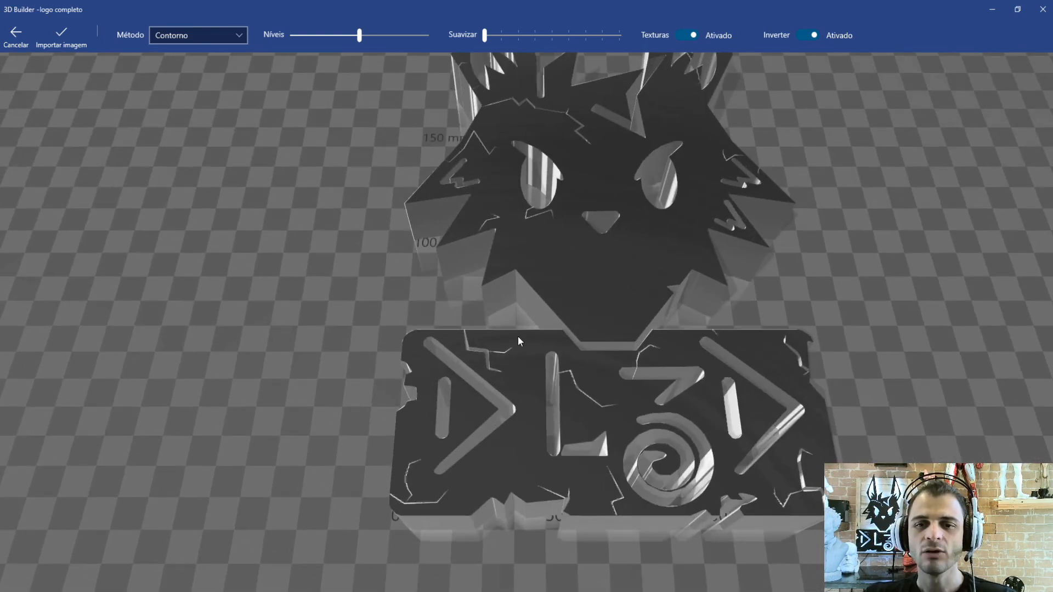
pyautogui.moveTo(353, 395); pyautogui.dragTo(497, 319, button='right')
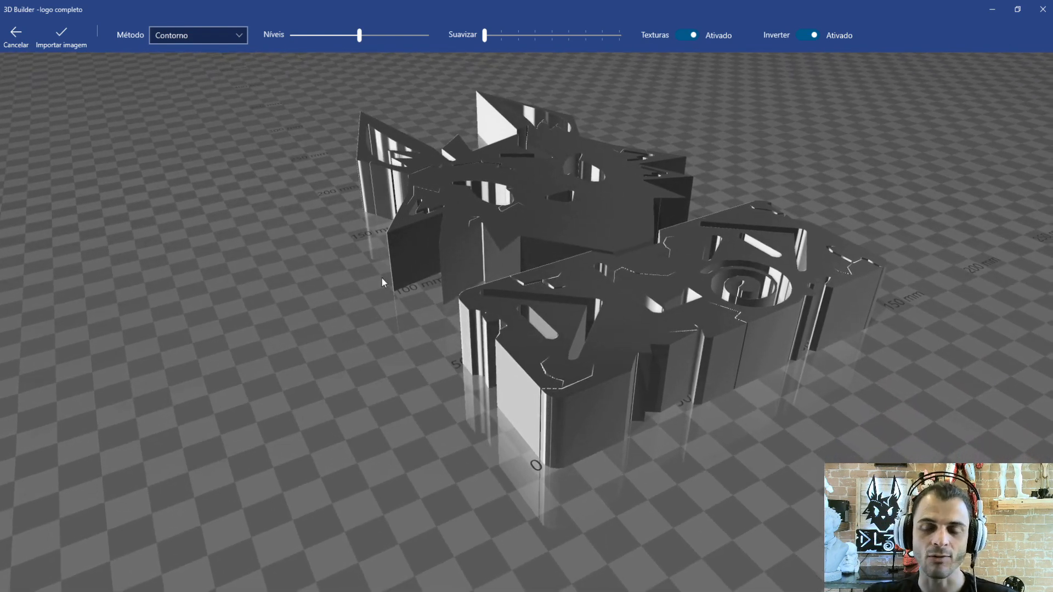
pyautogui.scroll(-3, 546, 221)
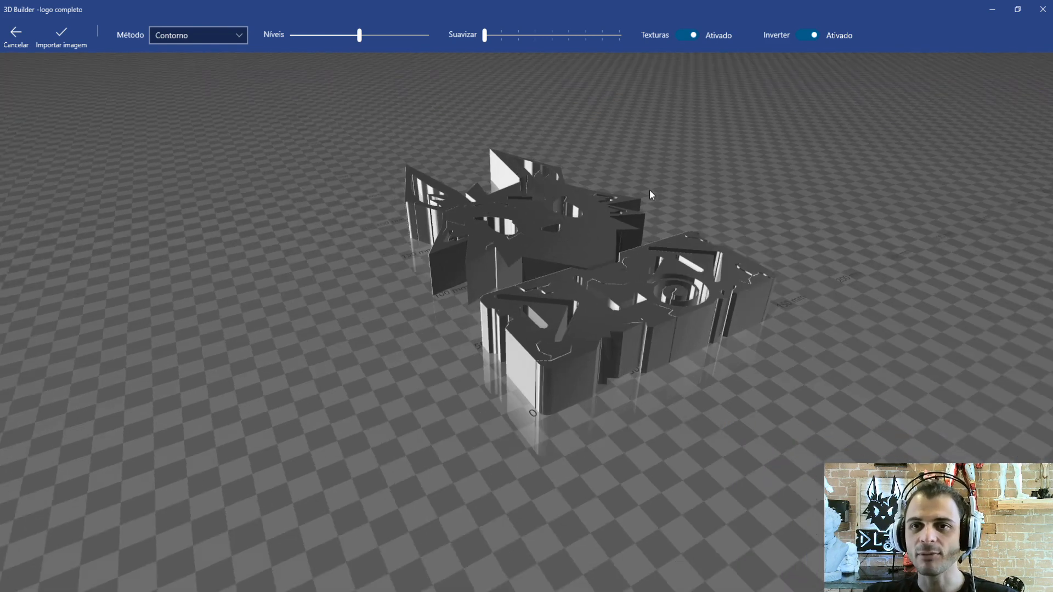
pyautogui.moveTo(732, 153); pyautogui.dragTo(525, 227, button='right')
pyautogui.scroll(4, 521, 228)
pyautogui.scroll(-2, 519, 229)
pyautogui.moveTo(603, 202); pyautogui.dragTo(731, 179, button='right')
pyautogui.click(61, 35)
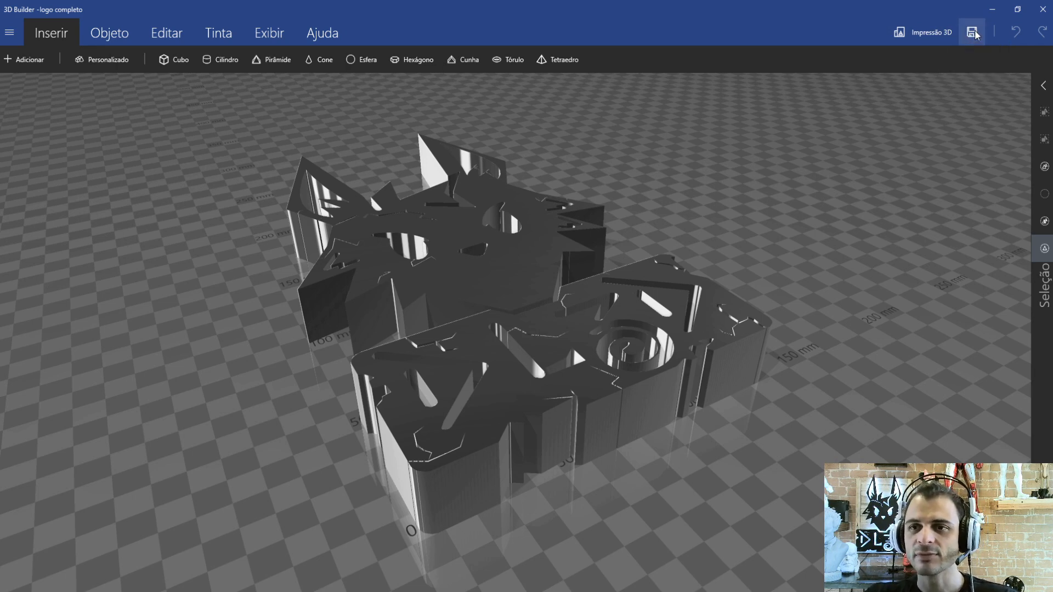
# Save the model to the Área de Trabalho folder as "logo completo" in STL format
pyautogui.hotkey('ctrl', 's')
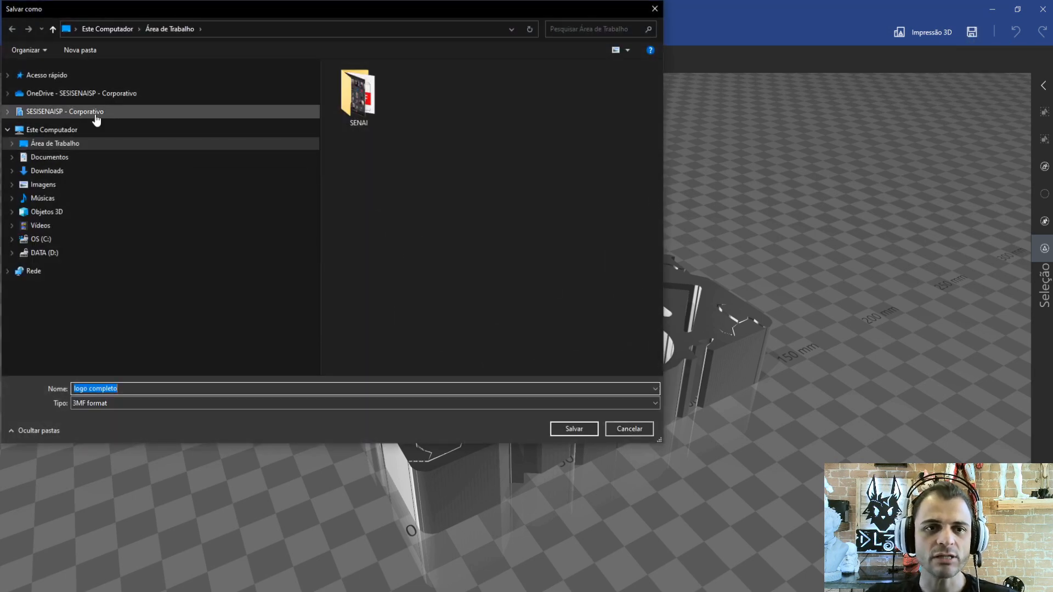
pyautogui.click(131, 389)
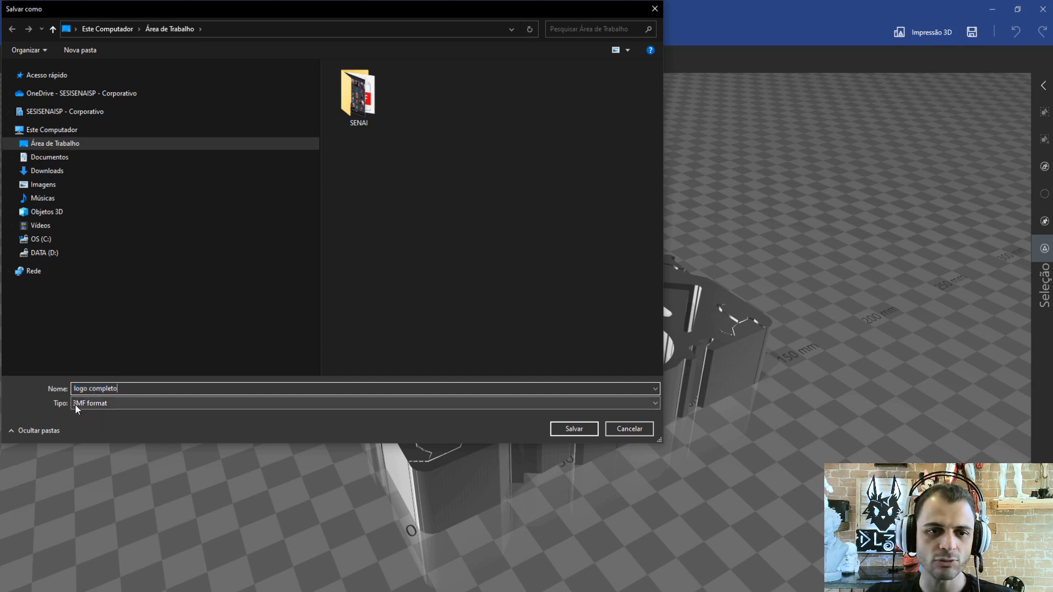
pyautogui.click(91, 409)
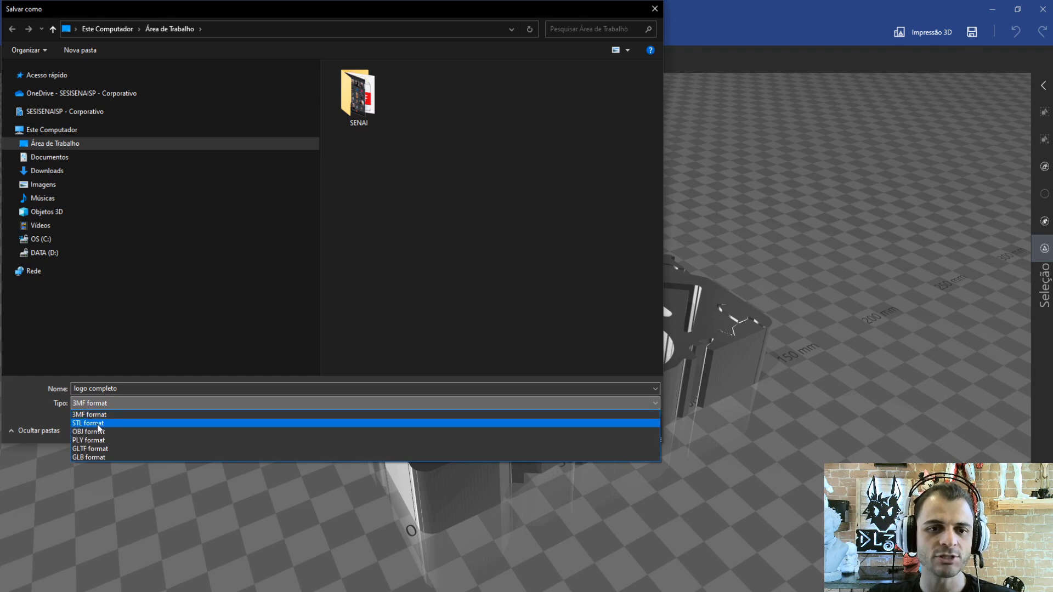
pyautogui.click(92, 425)
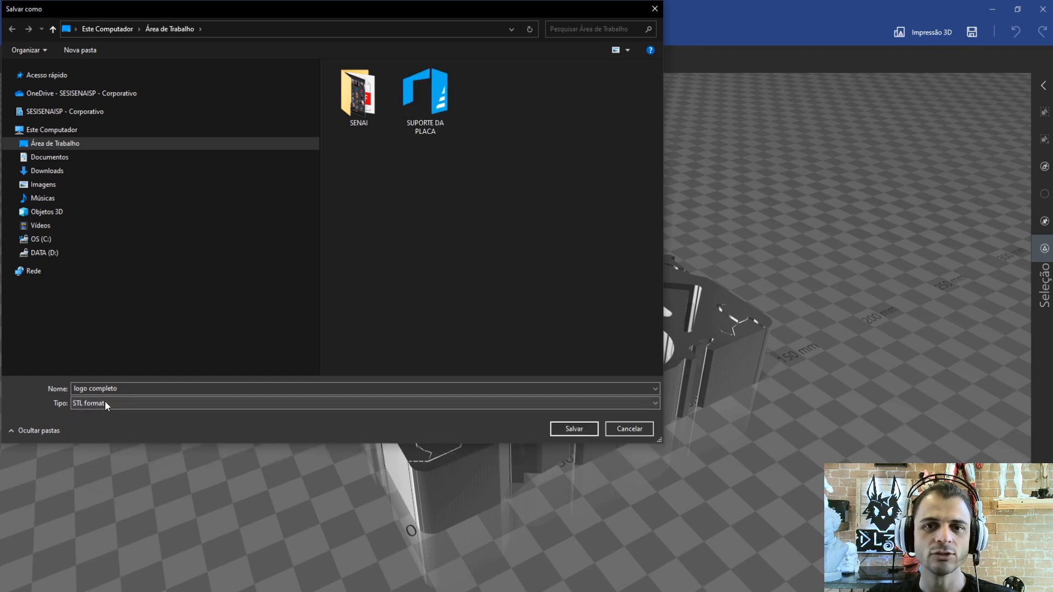
pyautogui.click(574, 429)
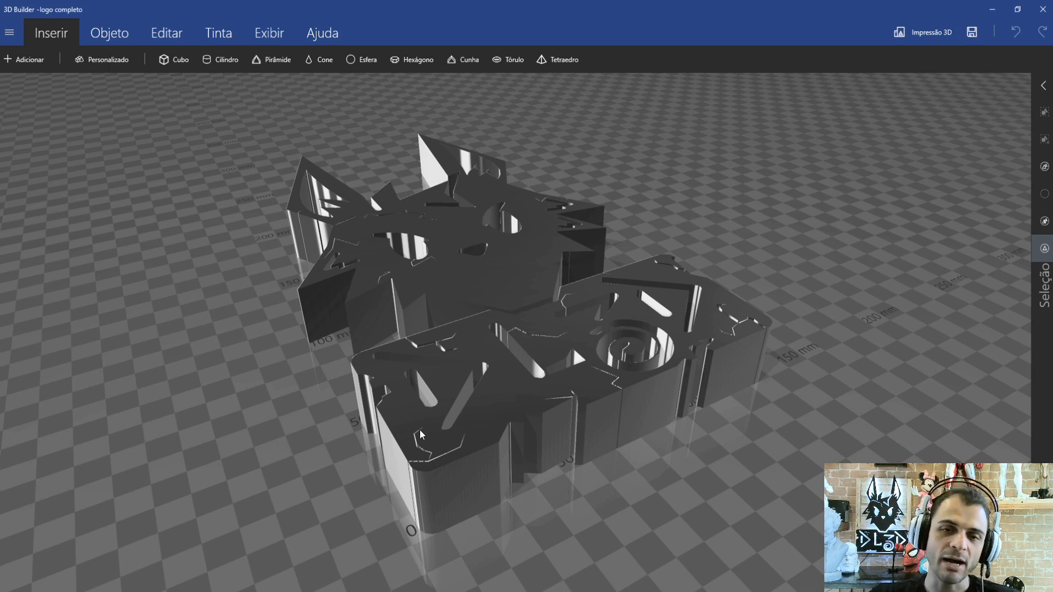
# Switch to Autodesk Meshmixer, import logo completo.stl and examine the mesh for defects from above and at an angle
pyautogui.click(992, 9)
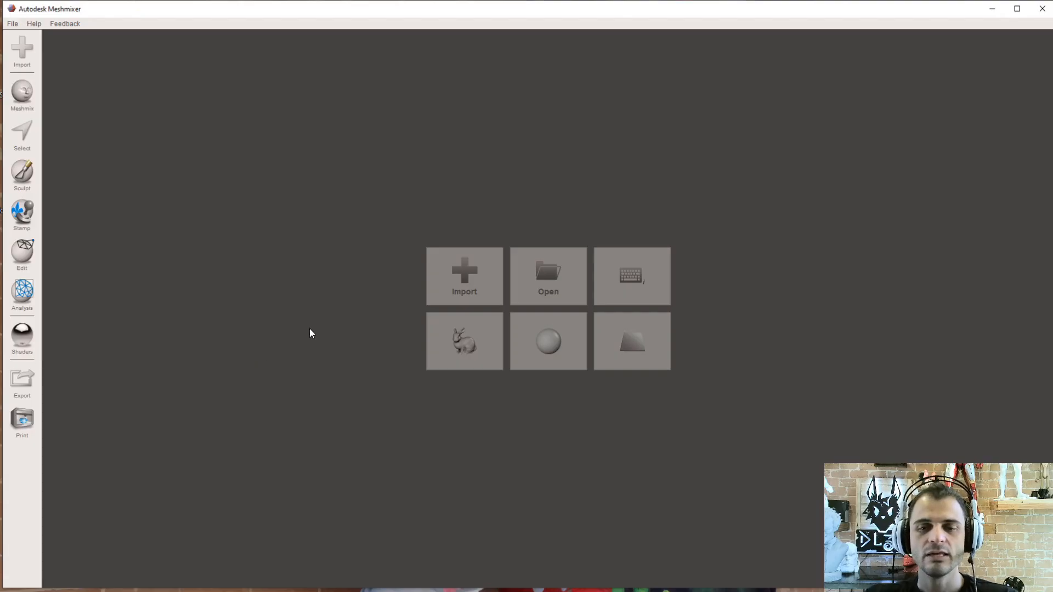
pyautogui.click(459, 300)
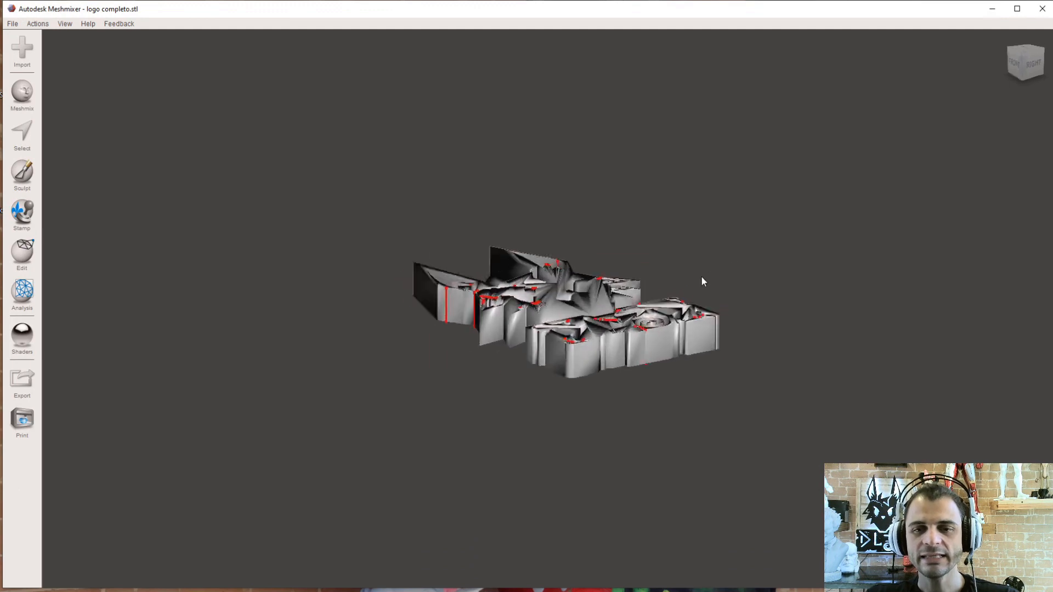
pyautogui.click(1025, 52)
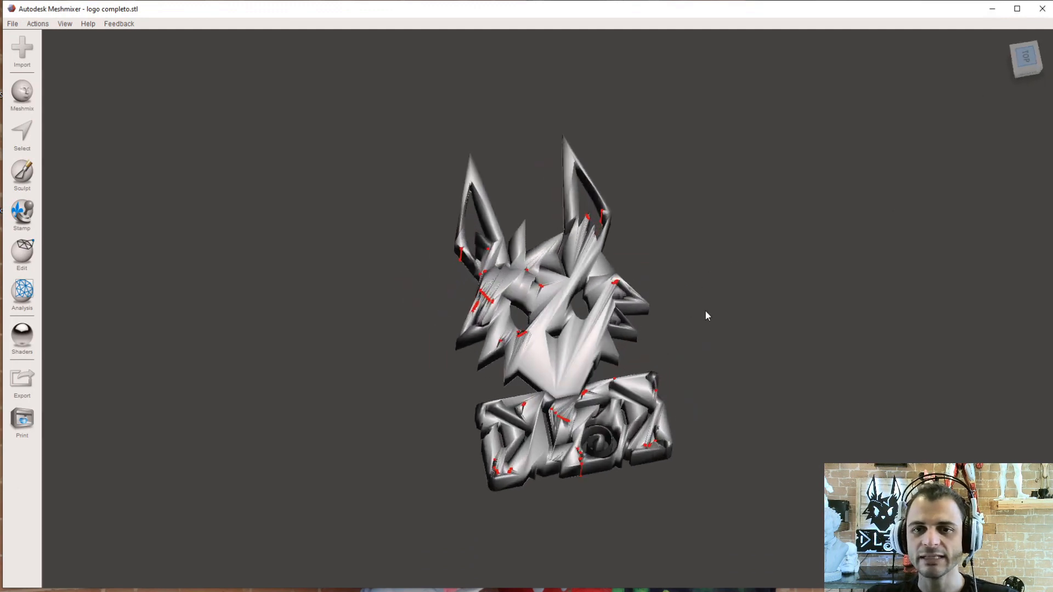
pyautogui.moveTo(633, 439); pyautogui.dragTo(674, 288, button='right')
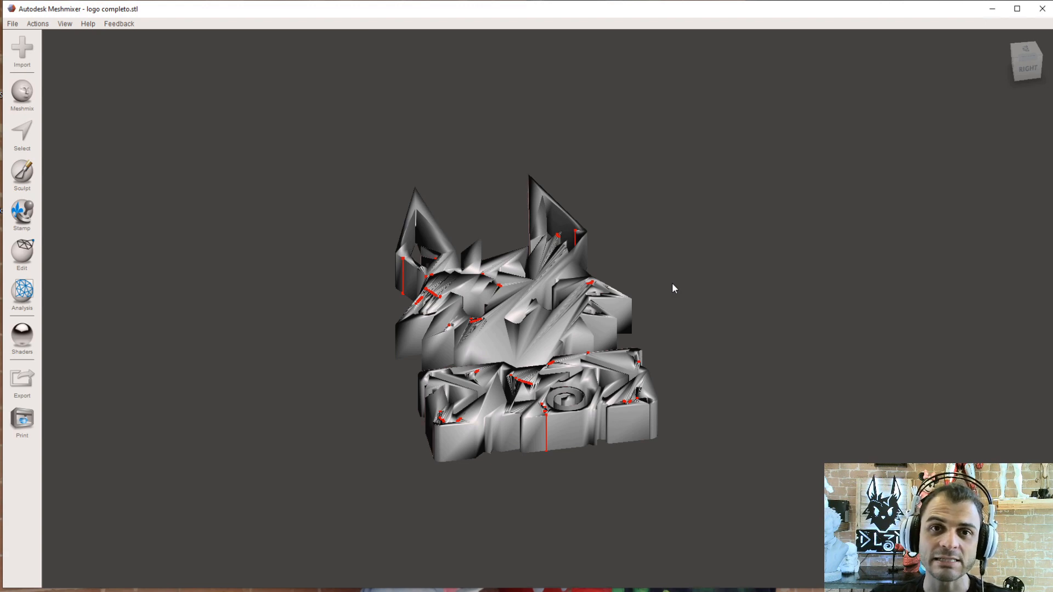
pyautogui.moveTo(553, 261)
pyautogui.mouseDown(button='right')
pyautogui.moveTo(533, 353)
pyautogui.moveTo(399, 229)
pyautogui.moveTo(546, 242)
pyautogui.moveTo(573, 258)
pyautogui.mouseUp(button='right')
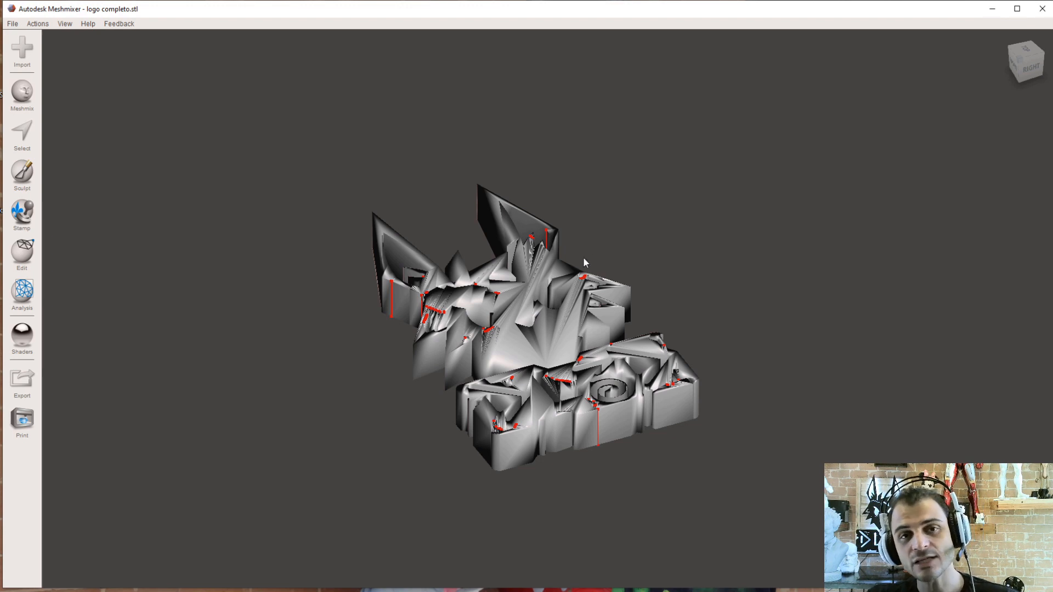
pyautogui.moveTo(597, 257); pyautogui.dragTo(598, 236, button='middle')
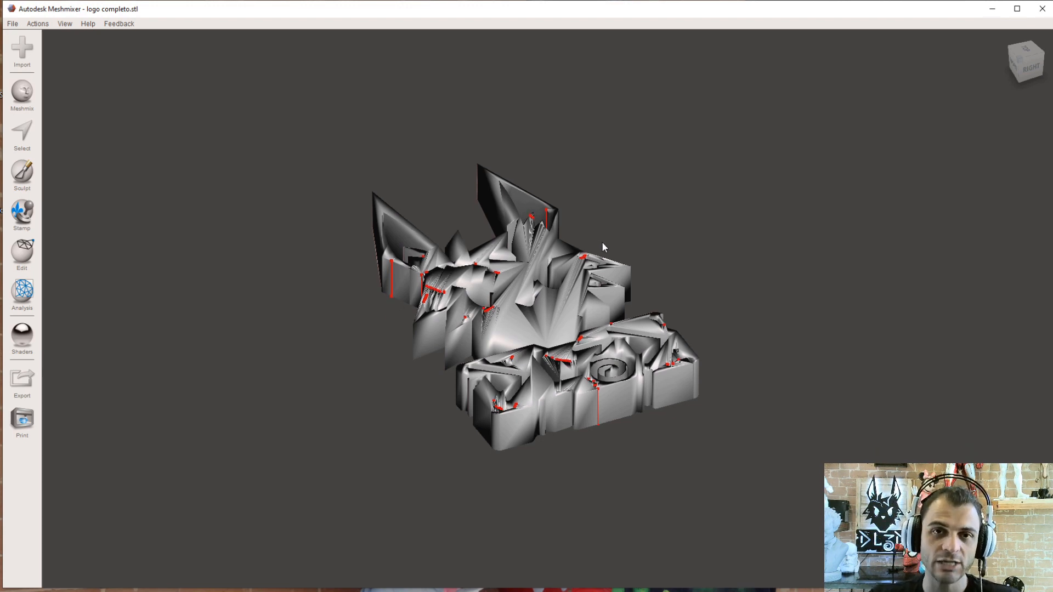
# Try to repair all defects of the logo mesh automatically with the Inspector in Flat Fill mode
pyautogui.click(25, 294)
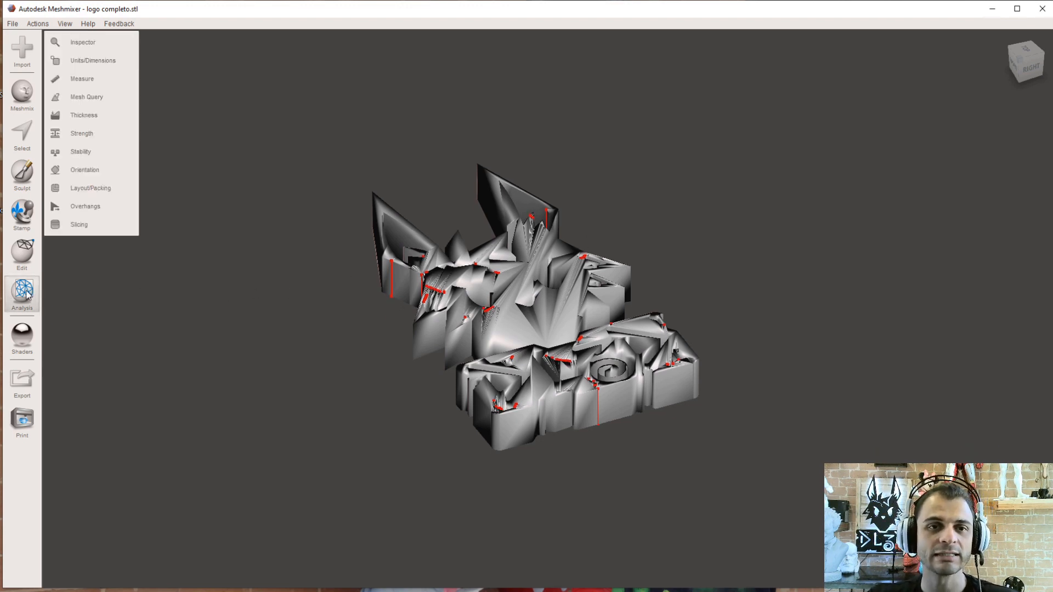
pyautogui.click(77, 43)
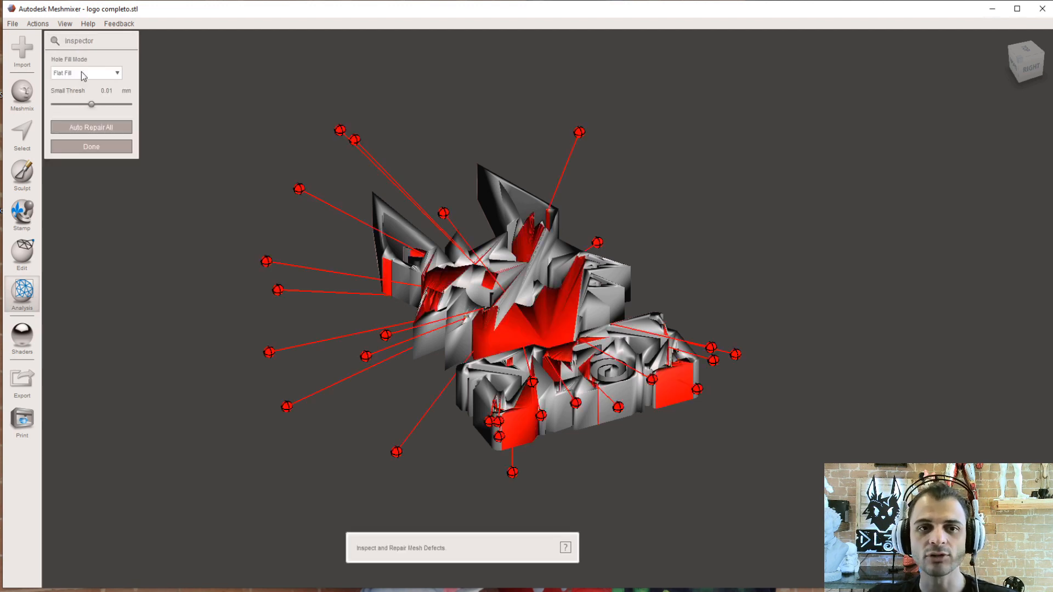
pyautogui.click(80, 129)
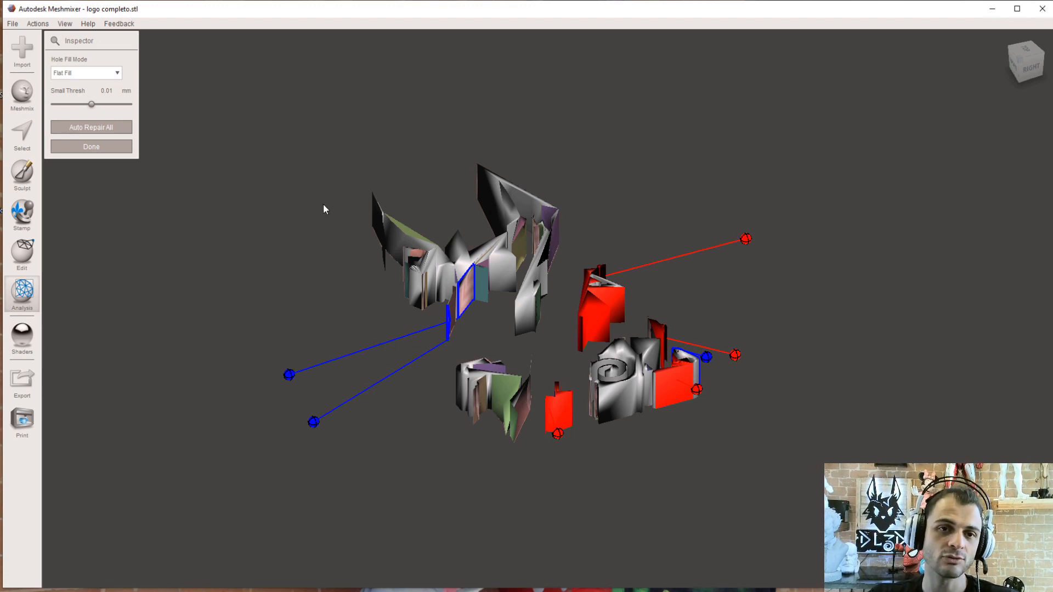
pyautogui.click(91, 147)
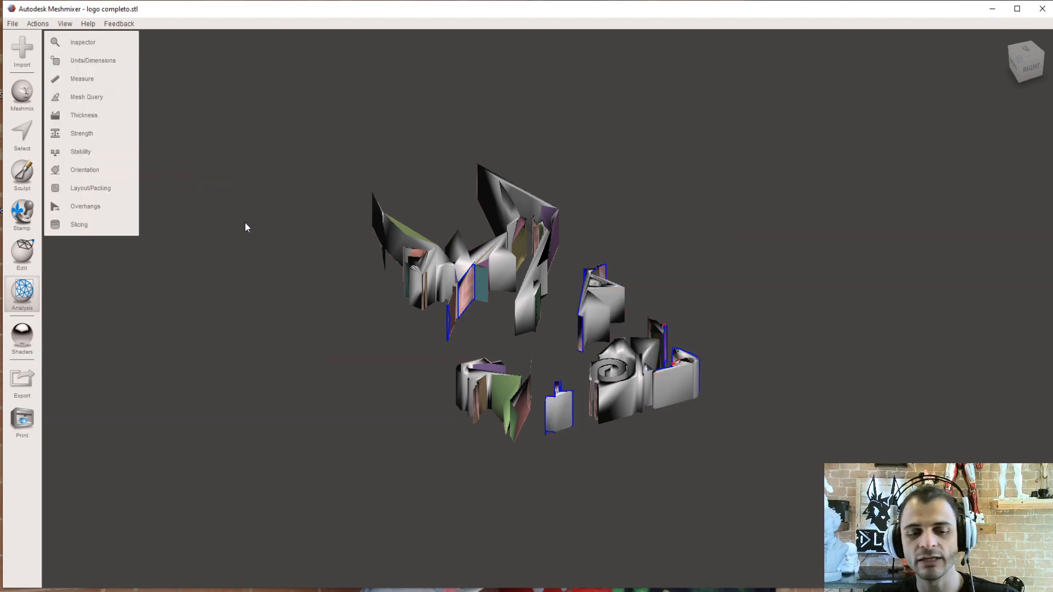
pyautogui.click(264, 208)
pyautogui.moveTo(334, 272); pyautogui.dragTo(571, 399, button='right')
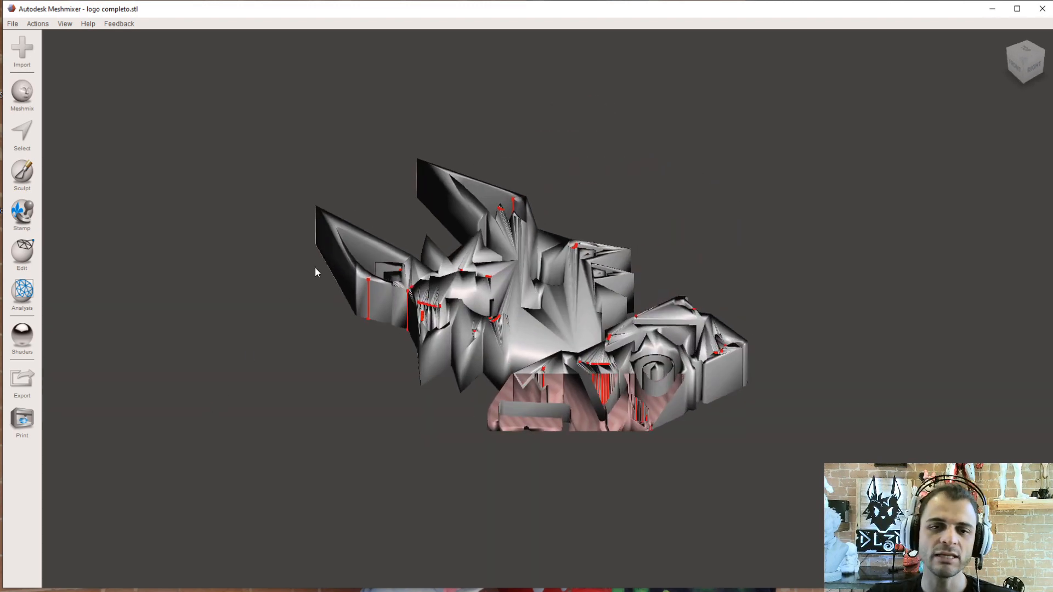
# Transform the logo mesh with Uniform Scaling off, setting its thickness, Size Y, to 6 mm, and accept
pyautogui.moveTo(192, 289); pyautogui.dragTo(247, 347, button='right')
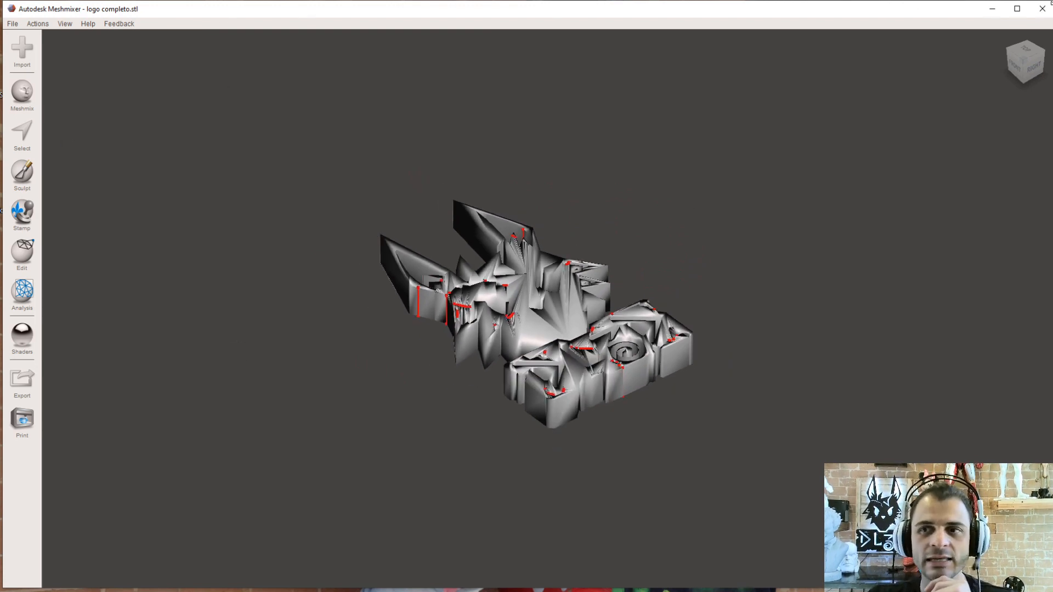
pyautogui.click(1018, 9)
pyautogui.click(20, 260)
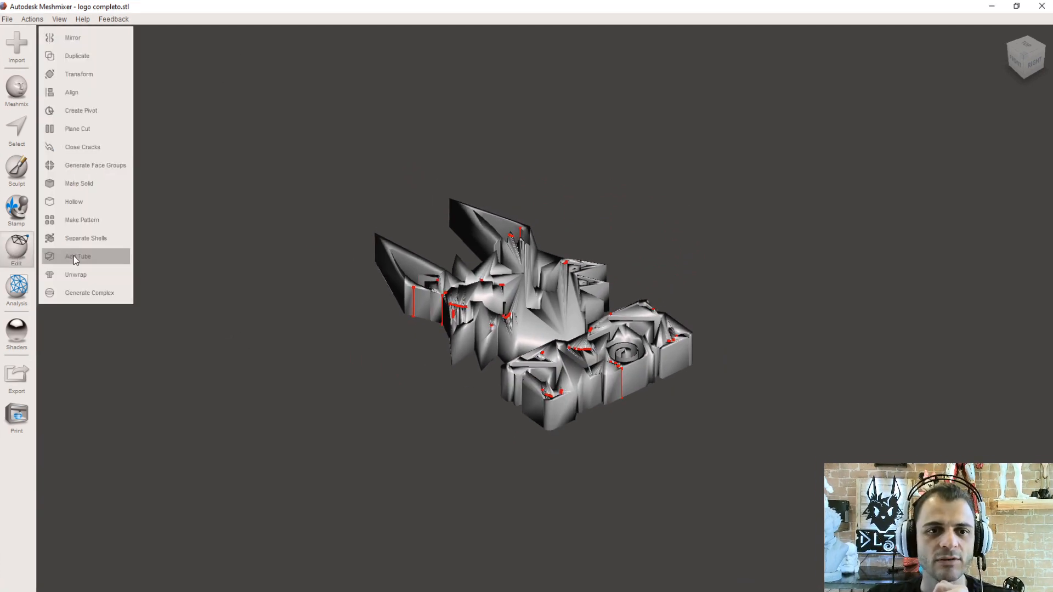
pyautogui.click(83, 74)
pyautogui.moveTo(305, 347); pyautogui.dragTo(301, 306, button='right')
pyautogui.moveTo(516, 258); pyautogui.dragTo(558, 253)
pyautogui.doubleClick(93, 208)
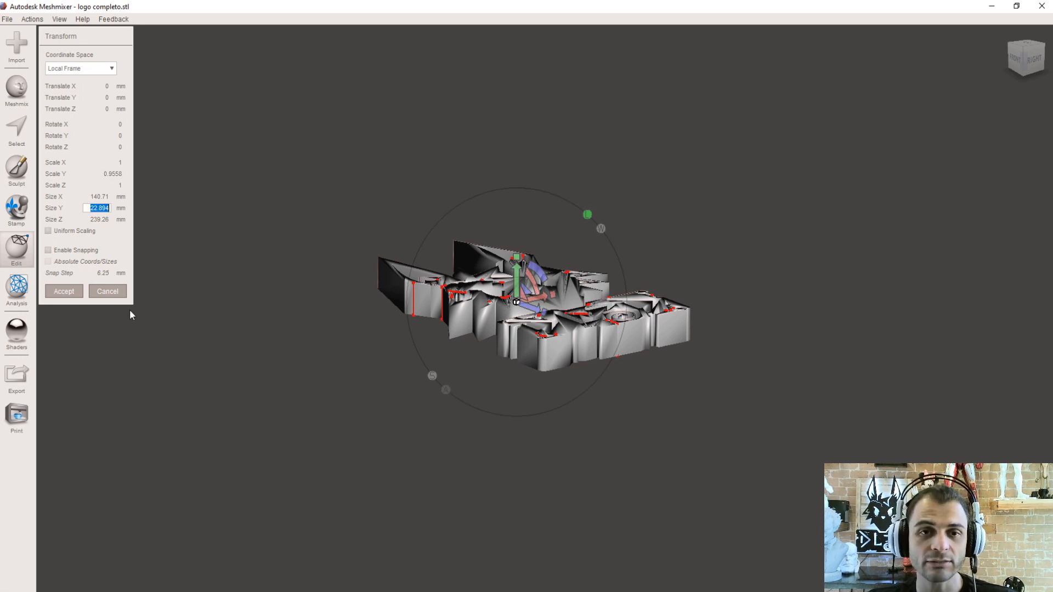
pyautogui.write('6')
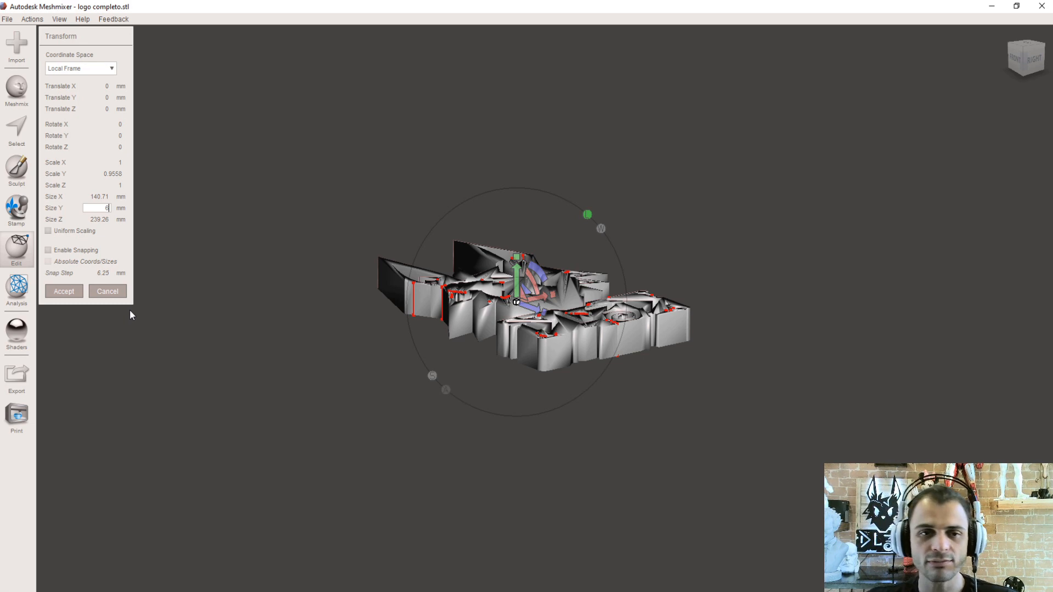
pyautogui.press('Return')
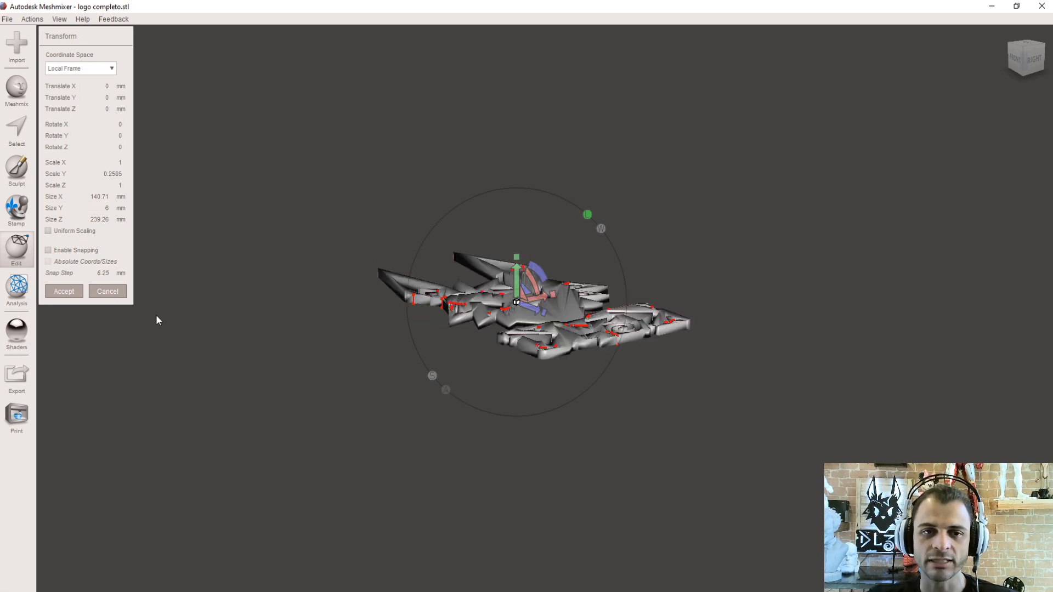
pyautogui.click(63, 291)
pyautogui.scroll(3, 489, 299)
pyautogui.moveTo(489, 299); pyautogui.dragTo(383, 409, button='right')
pyautogui.moveTo(391, 423); pyautogui.dragTo(317, 339, button='right')
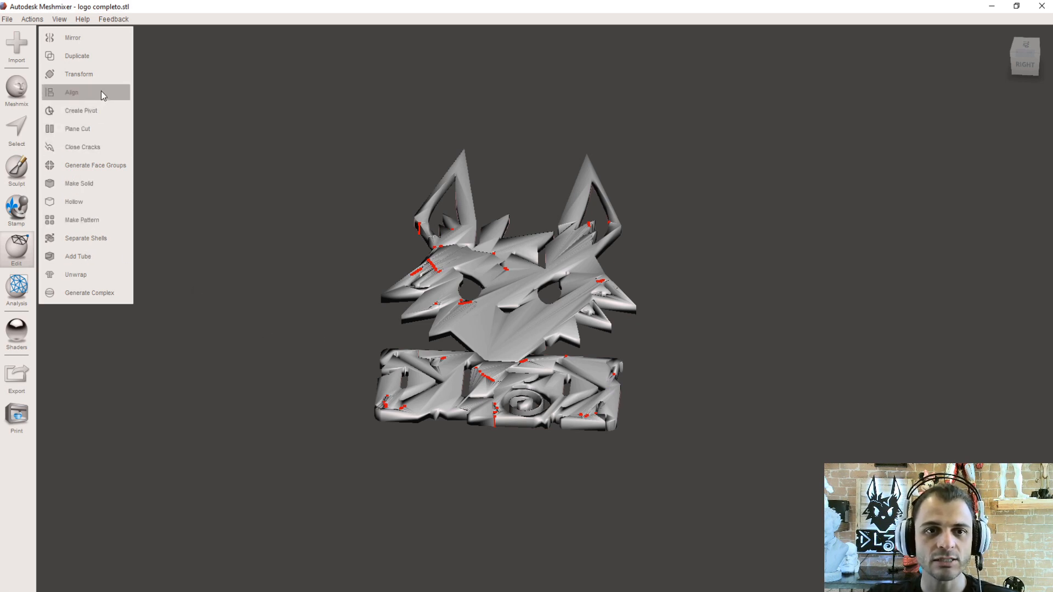
pyautogui.click(103, 71)
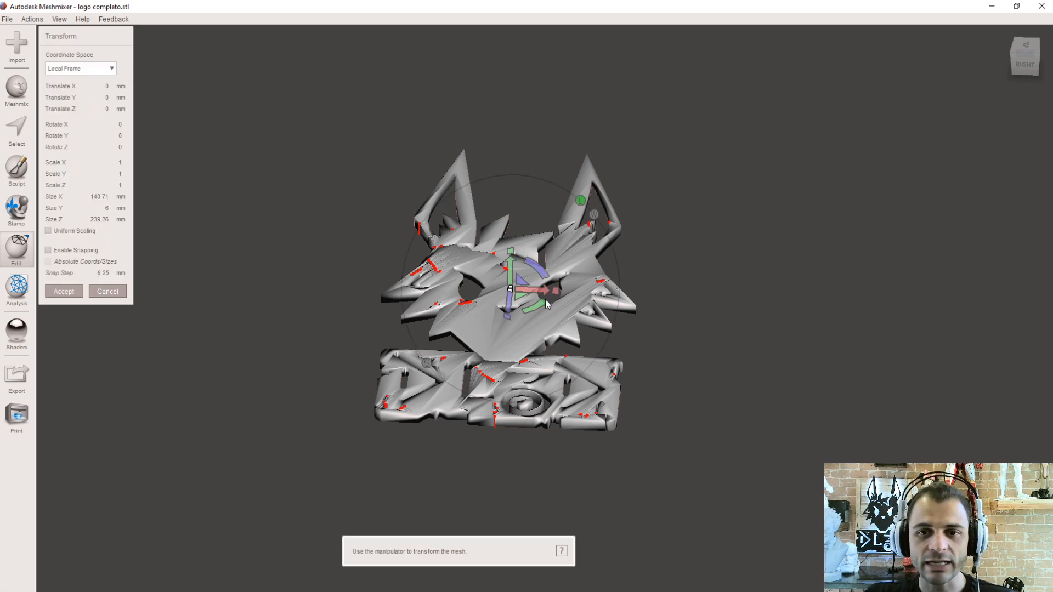
pyautogui.moveTo(557, 290)
pyautogui.mouseDown()
pyautogui.moveTo(591, 294)
pyautogui.moveTo(552, 294)
pyautogui.mouseUp()
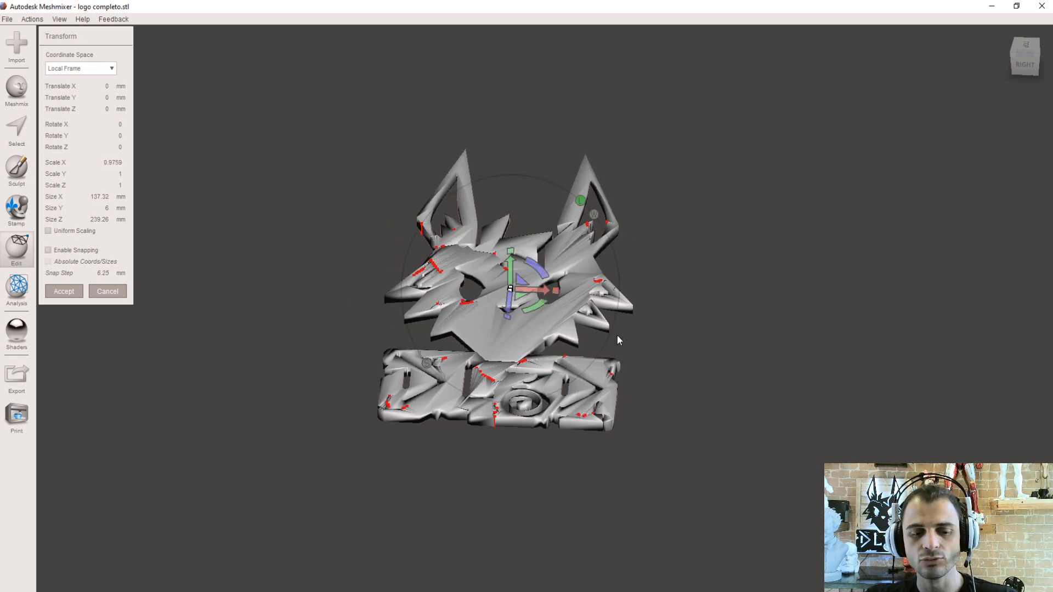
pyautogui.hotkey('ctrl', 'z')
pyautogui.press('Escape')
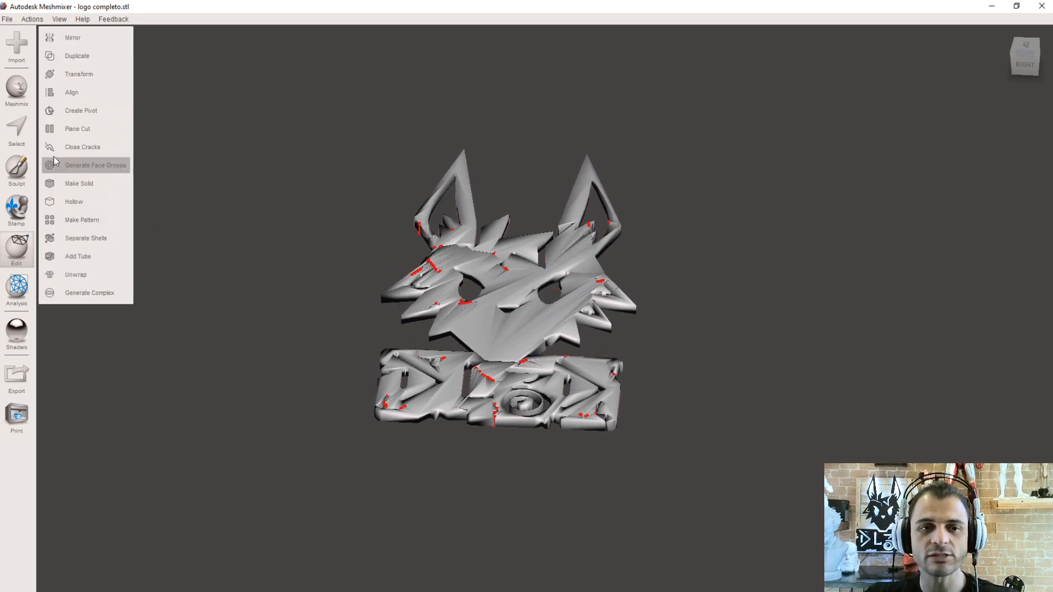
# Scale the whole logo proportionally with Uniform Scaling on by setting Size X to 500 mm, and accept the transform
pyautogui.click(78, 74)
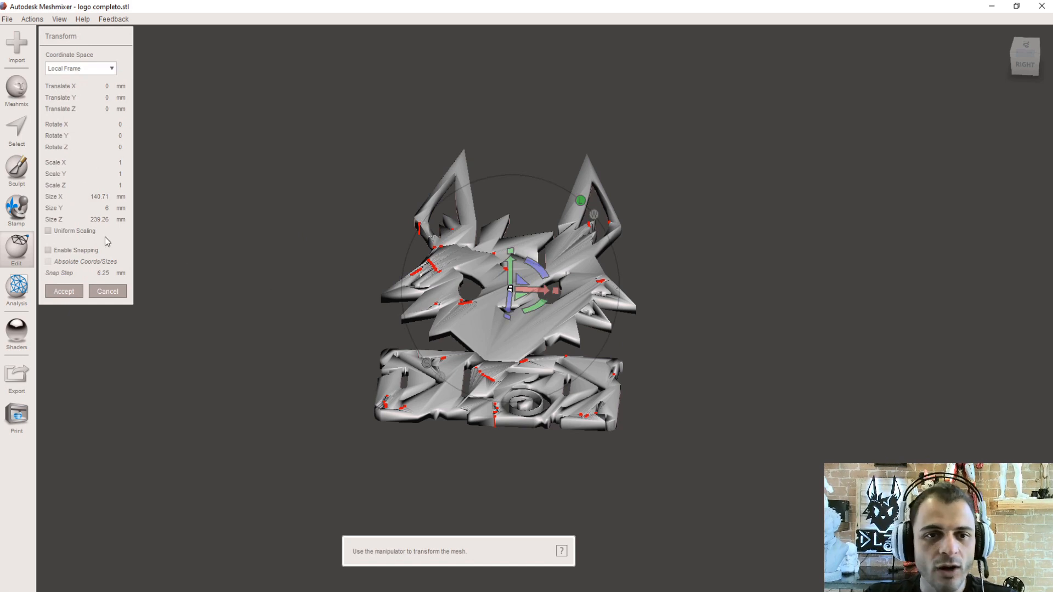
pyautogui.click(49, 232)
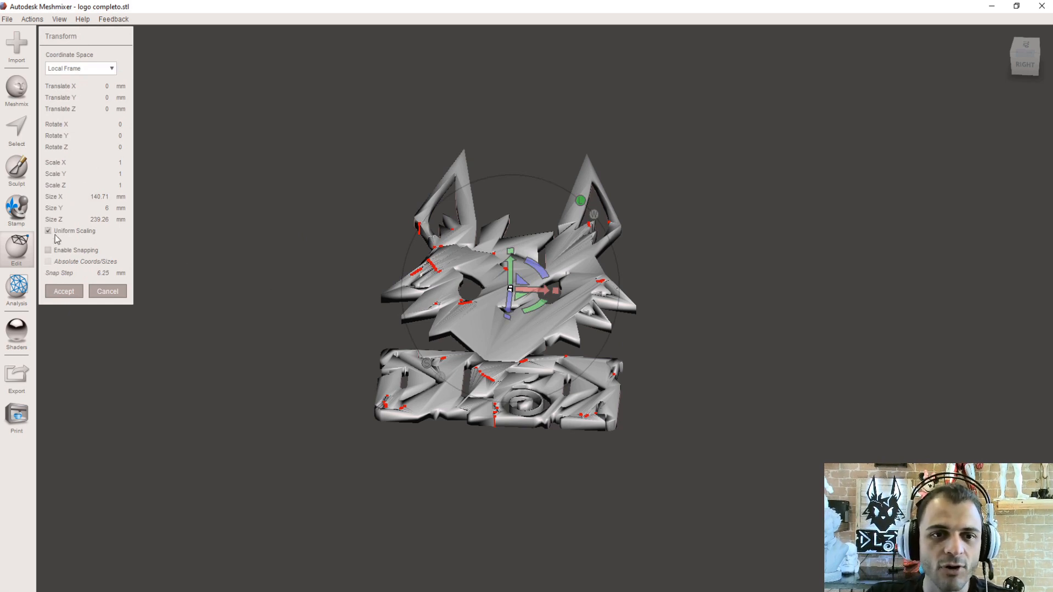
pyautogui.click(92, 195)
pyautogui.write('500')
pyautogui.press('Return')
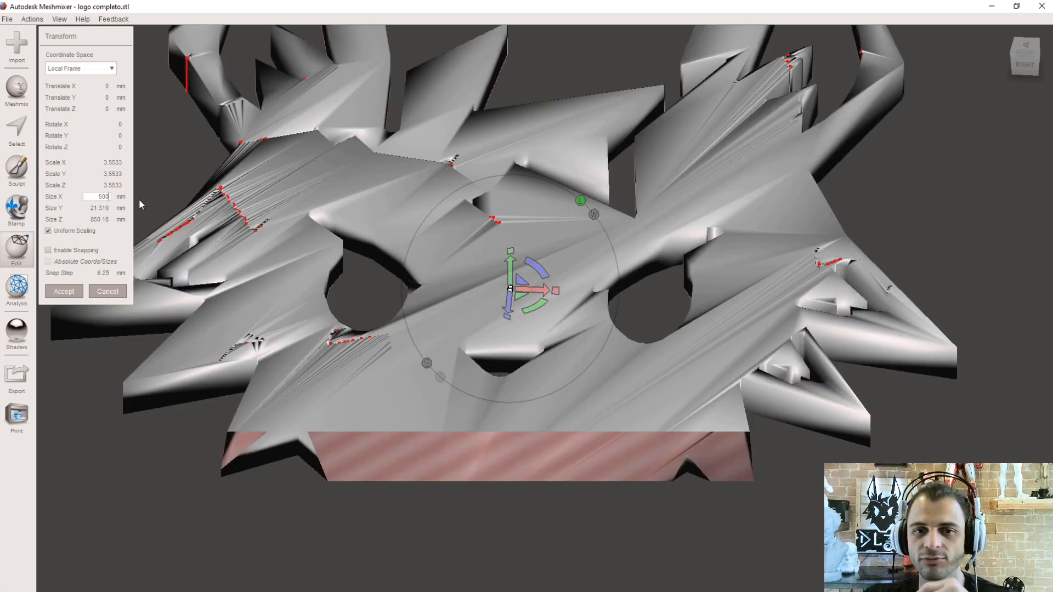
pyautogui.scroll(-8, 478, 282)
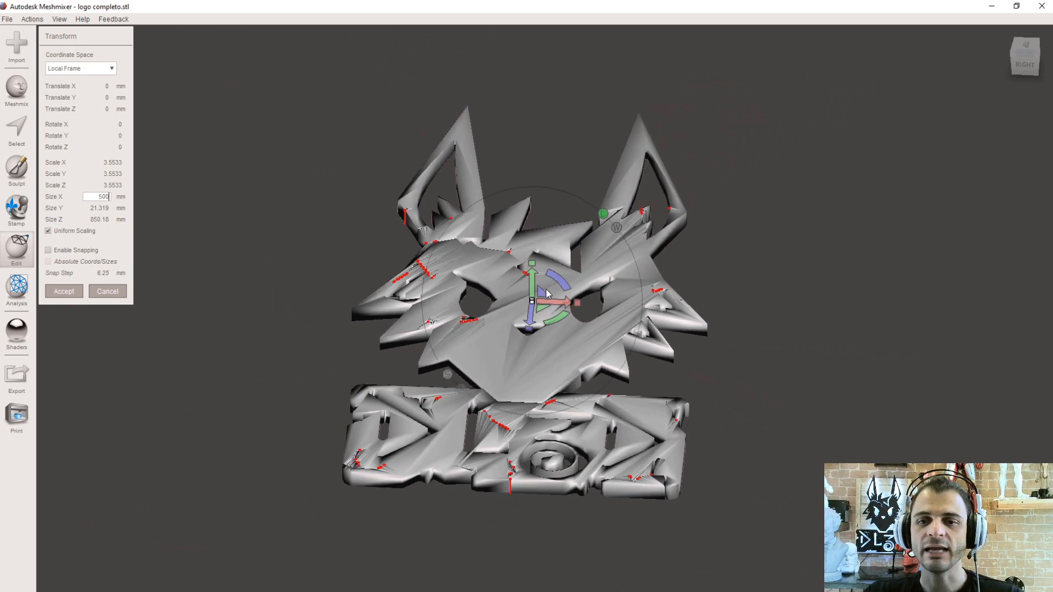
pyautogui.moveTo(745, 311); pyautogui.dragTo(727, 340, button='right')
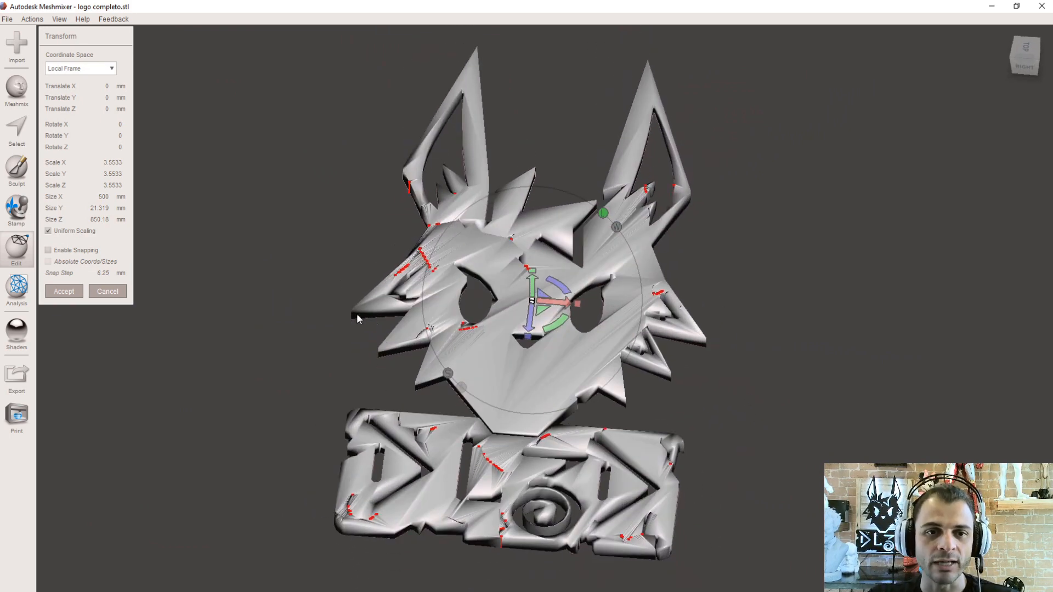
pyautogui.moveTo(355, 317); pyautogui.dragTo(475, 412, button='right')
pyautogui.scroll(-1, 475, 412)
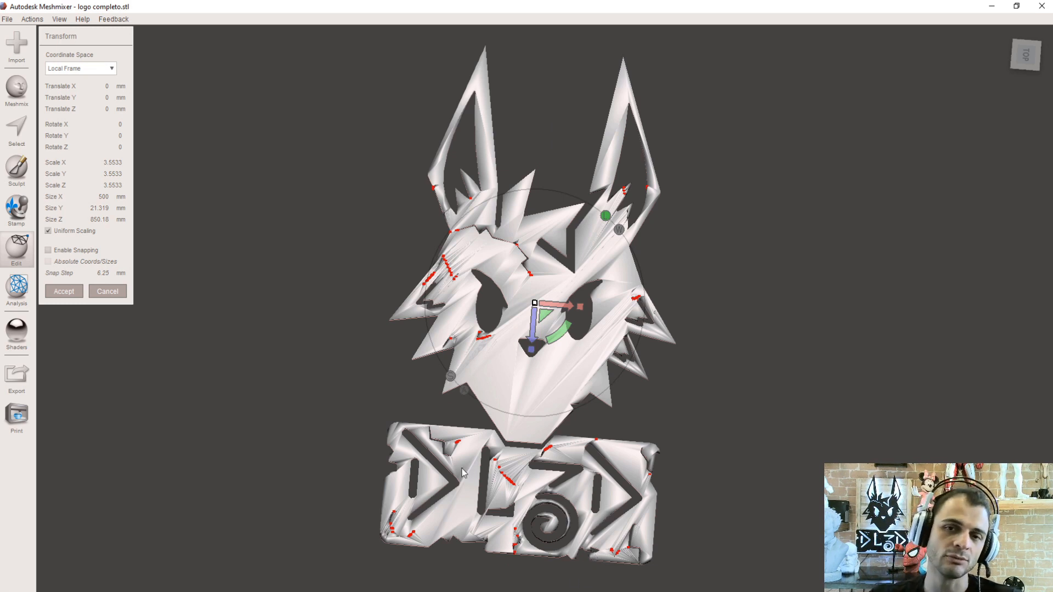
pyautogui.moveTo(462, 468); pyautogui.dragTo(611, 374, button='right')
pyautogui.click(60, 291)
# Split the logo mesh into separate shells and examine the gap between the wolf head and the DL3D lettering
pyautogui.moveTo(329, 283); pyautogui.dragTo(362, 344, button='right')
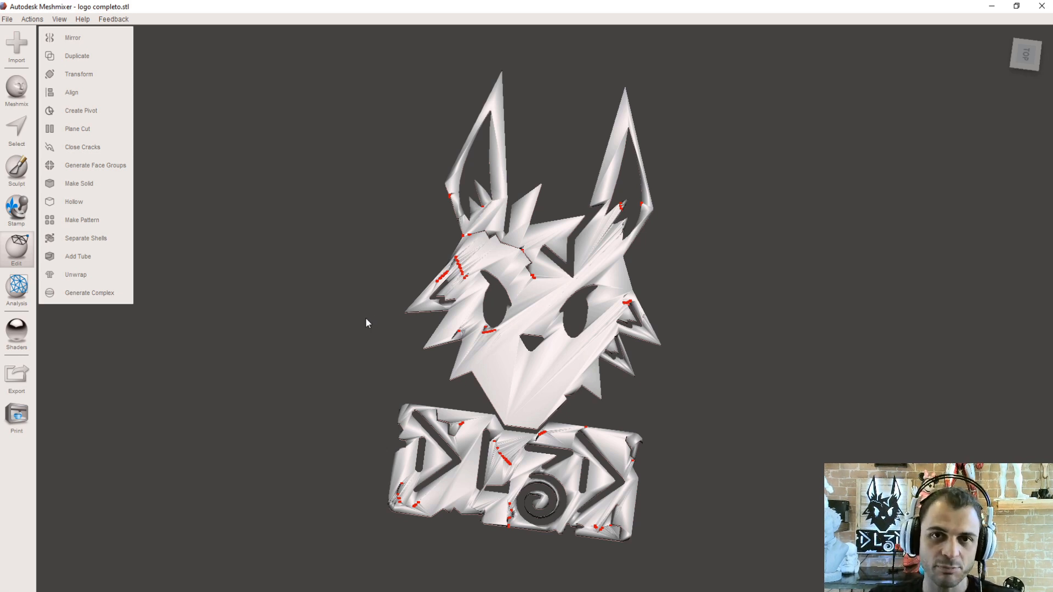
pyautogui.moveTo(275, 285); pyautogui.dragTo(284, 256, button='right')
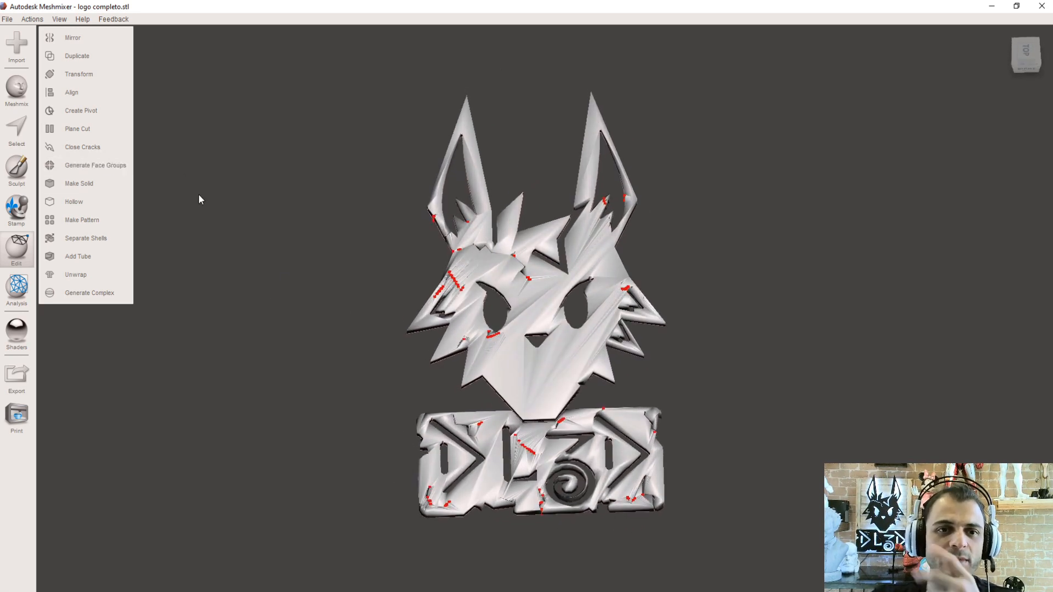
pyautogui.moveTo(660, 239); pyautogui.dragTo(656, 292, button='right')
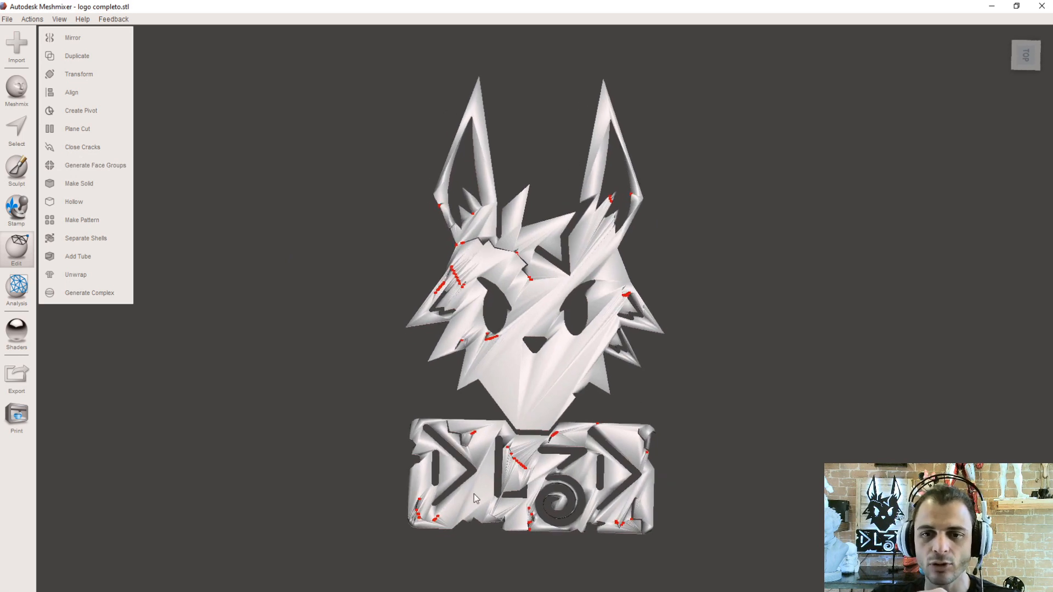
pyautogui.click(74, 239)
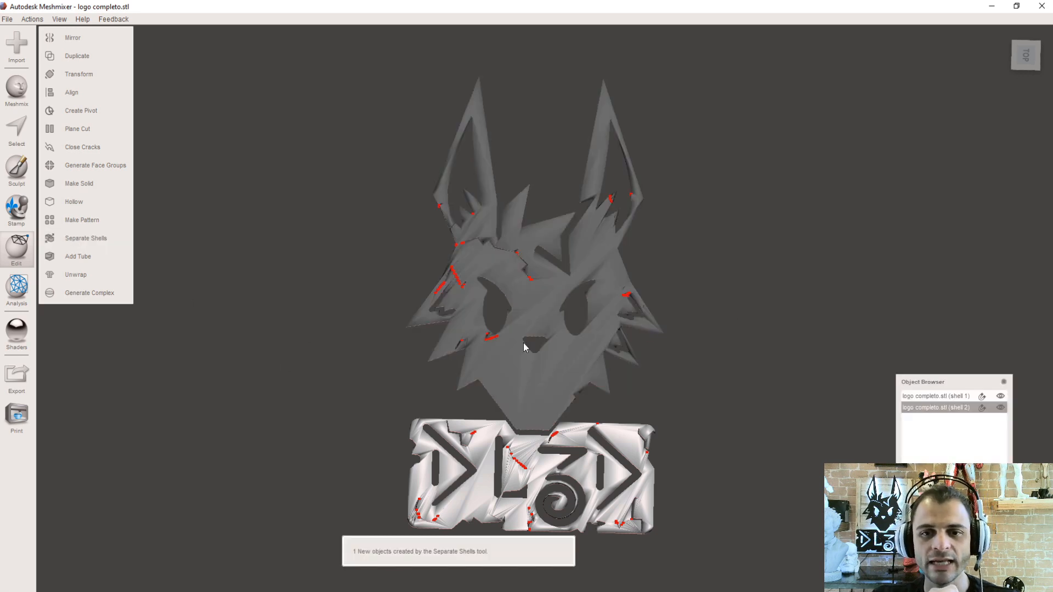
pyautogui.click(526, 402)
pyautogui.click(533, 442)
pyautogui.click(537, 439)
pyautogui.click(531, 469)
pyautogui.click(529, 381)
pyautogui.click(533, 482)
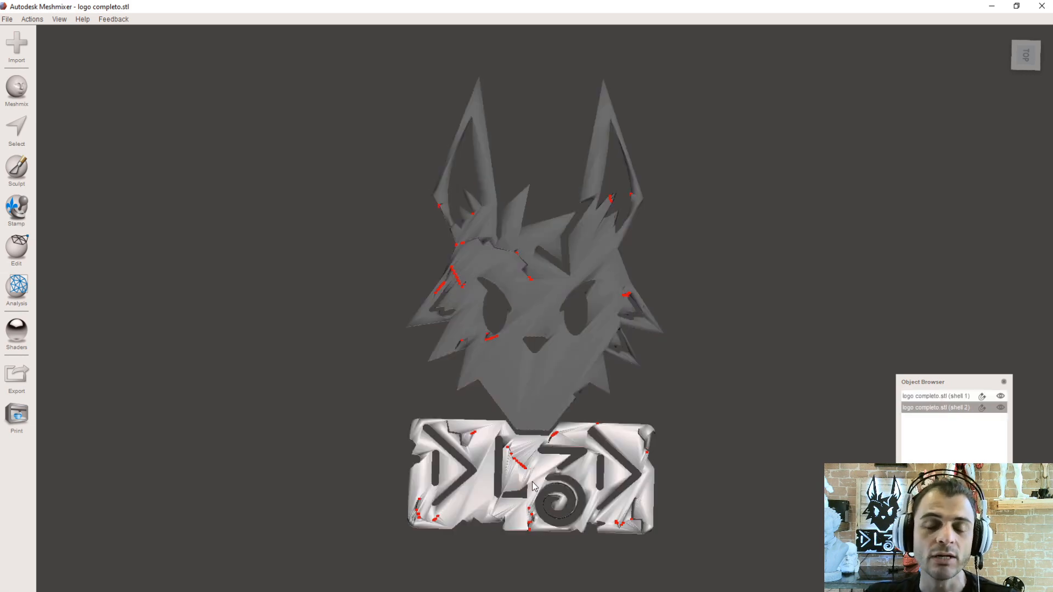
pyautogui.moveTo(760, 387); pyautogui.dragTo(781, 357, button='right')
pyautogui.click(518, 300)
pyautogui.click(524, 451)
pyautogui.moveTo(346, 340); pyautogui.dragTo(332, 316, button='right')
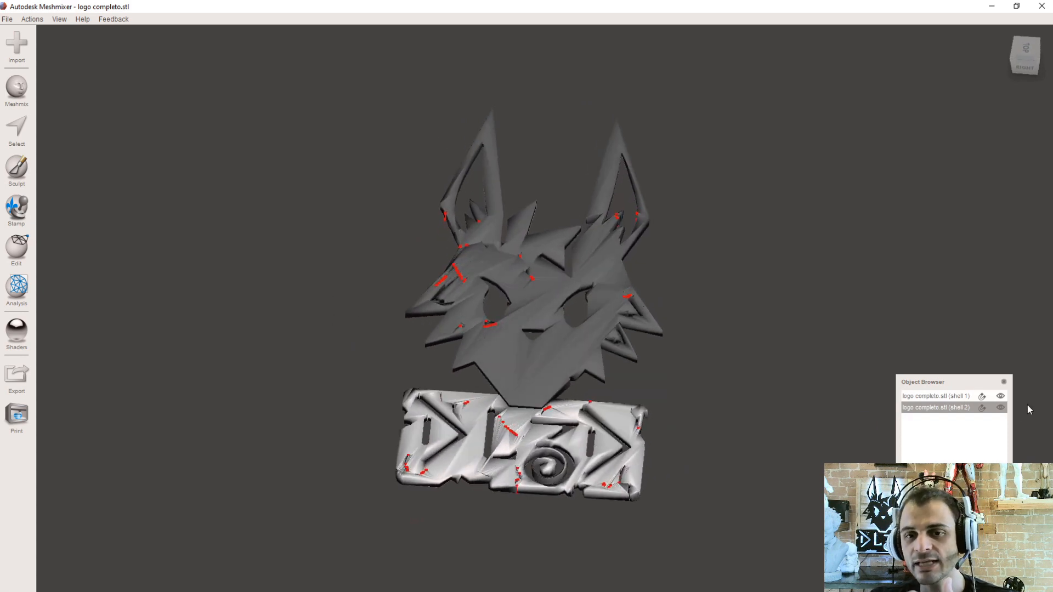
# Hide the DL3D lettering shell and make the wolf head shell the active object
pyautogui.click(1001, 407)
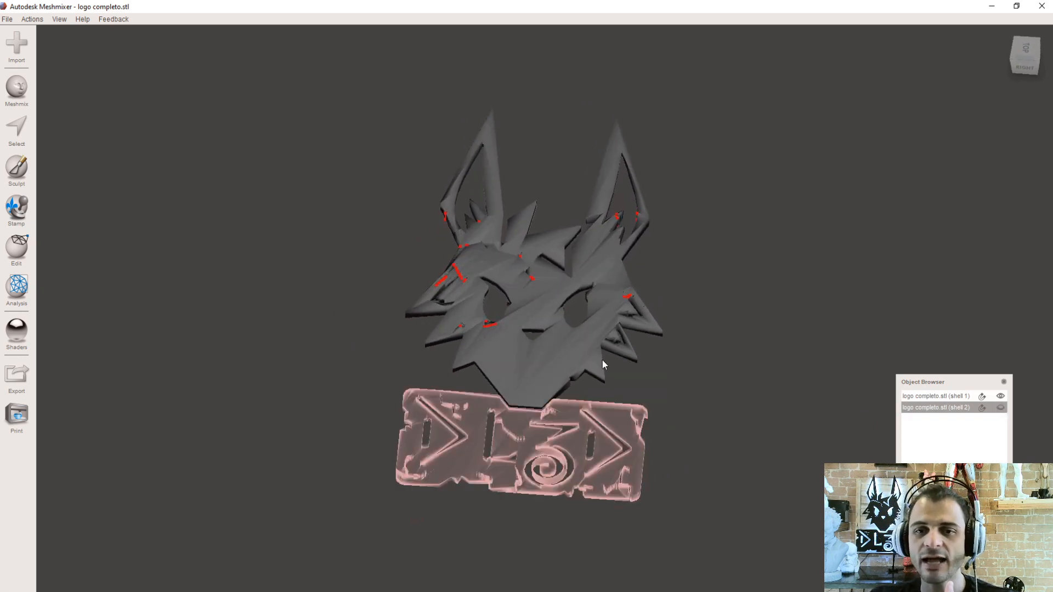
pyautogui.click(470, 336)
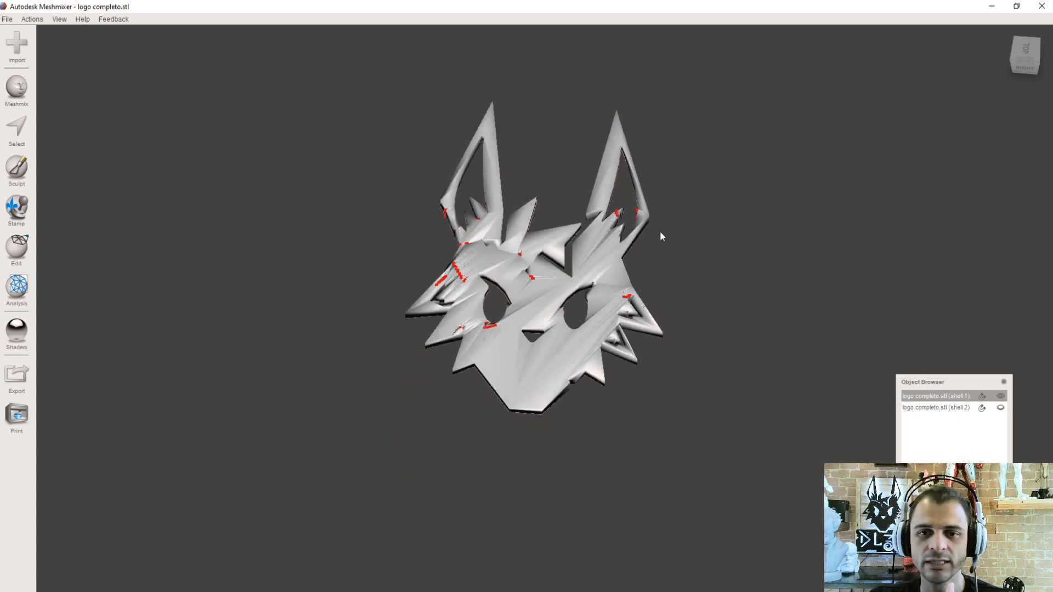
pyautogui.scroll(5, 471, 233)
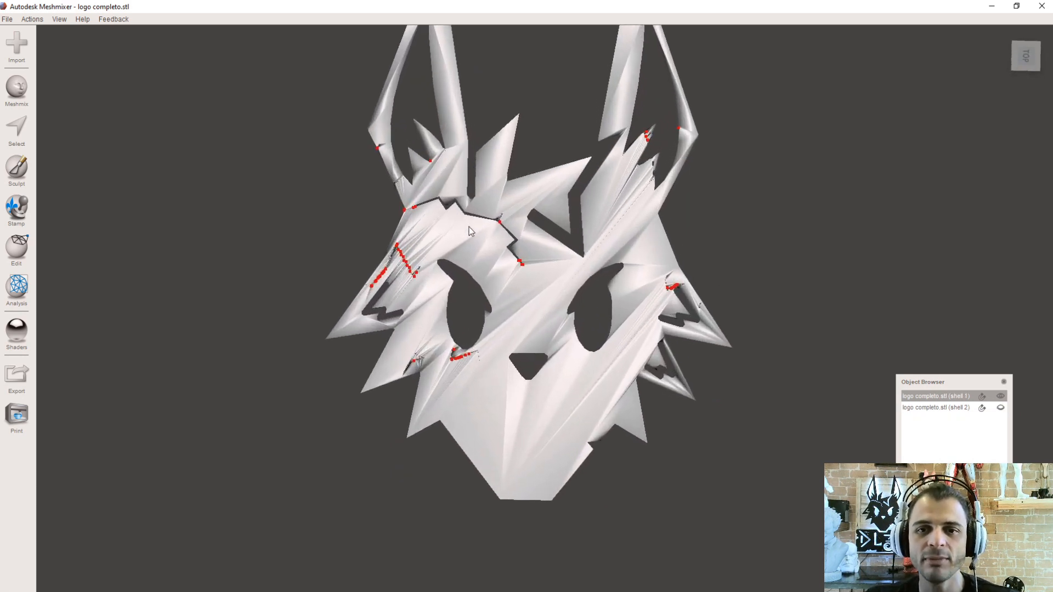
pyautogui.scroll(-3, 480, 280)
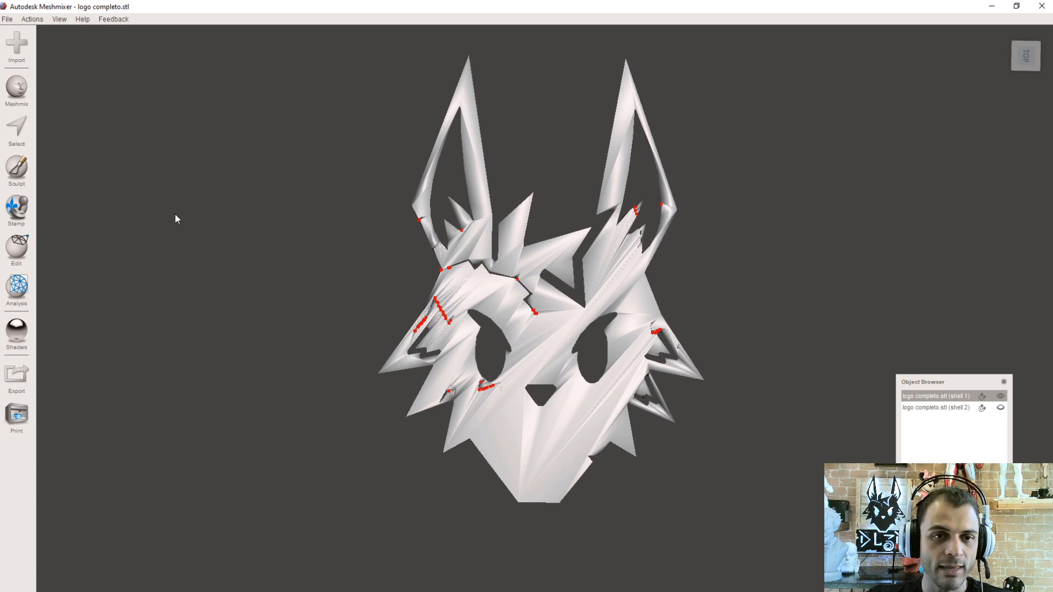
pyautogui.click(19, 254)
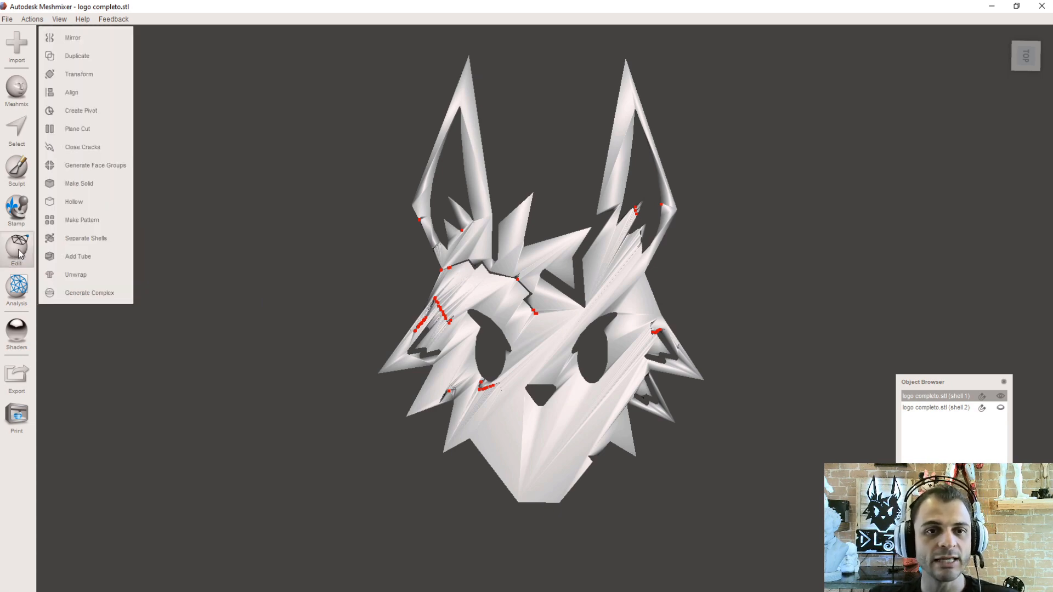
pyautogui.click(86, 129)
pyautogui.moveTo(530, 379); pyautogui.dragTo(511, 230, button='right')
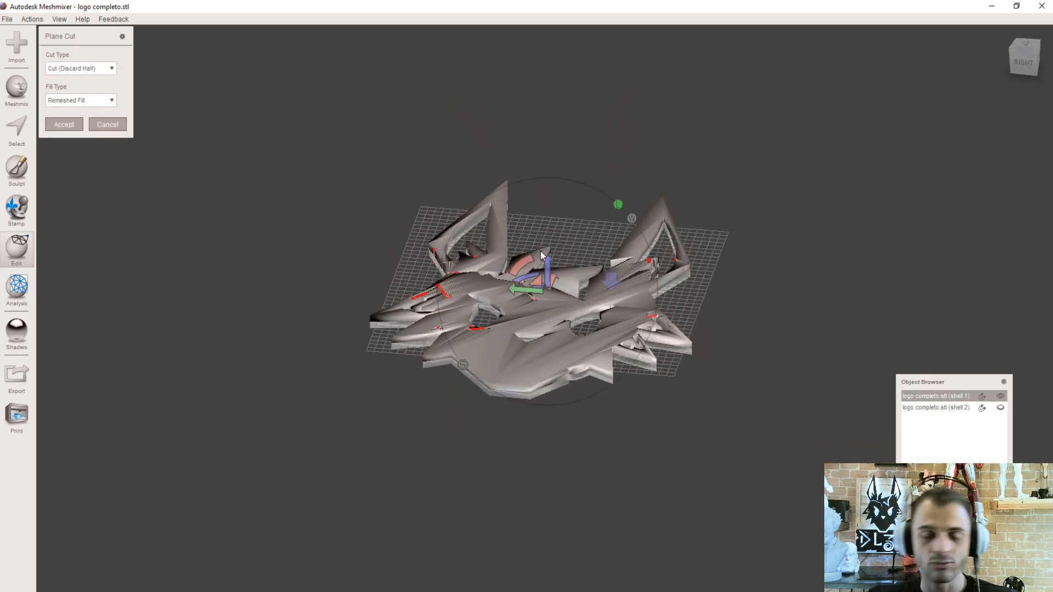
pyautogui.press('Escape')
pyautogui.click(80, 129)
pyautogui.press('Escape')
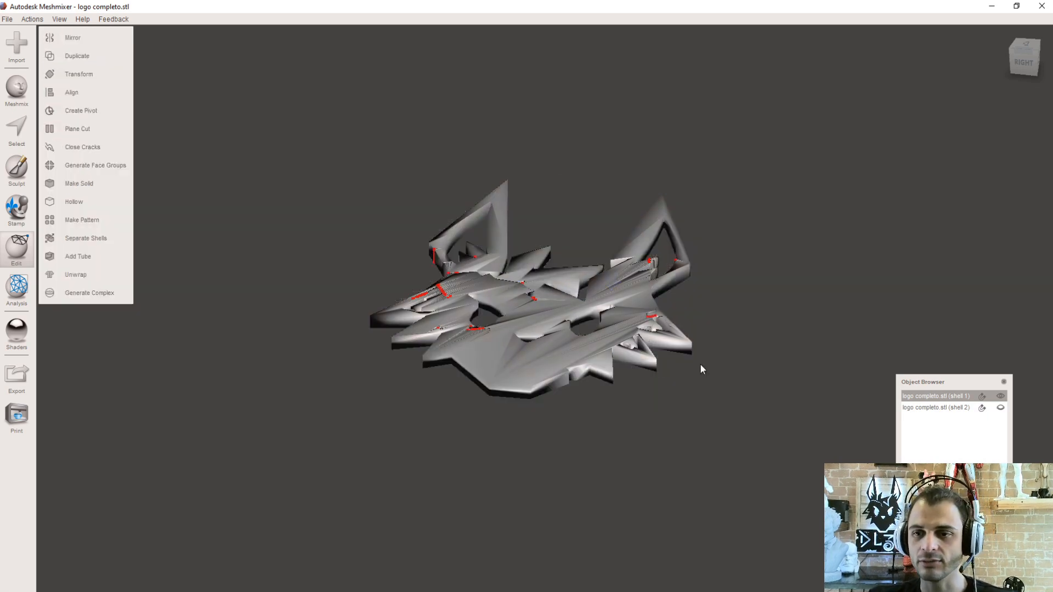
# Undo the shell separation and go back to the open transform of the complete logo
pyautogui.click(974, 410)
pyautogui.click(937, 398)
pyautogui.click(913, 409)
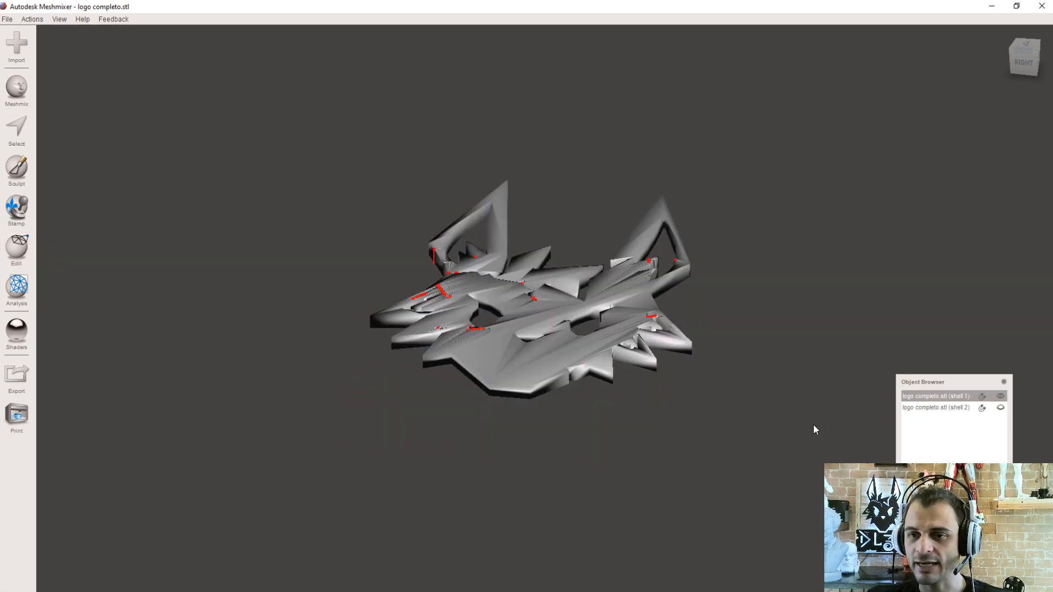
pyautogui.hotkey('ctrl', 'z')
pyautogui.hotkey('ctrl', 'z')
pyautogui.hotkey('ctrl', 'z')
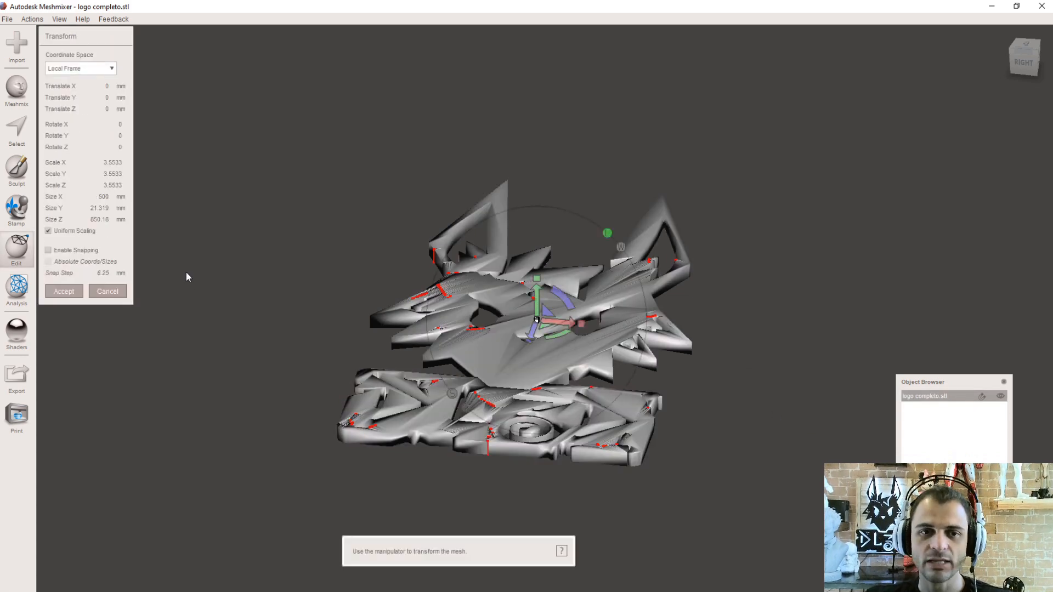
# Turn off Uniform Scaling, set the whole logo's Size Y to 6 mm, and accept the transform
pyautogui.moveTo(219, 312); pyautogui.dragTo(251, 327, button='right')
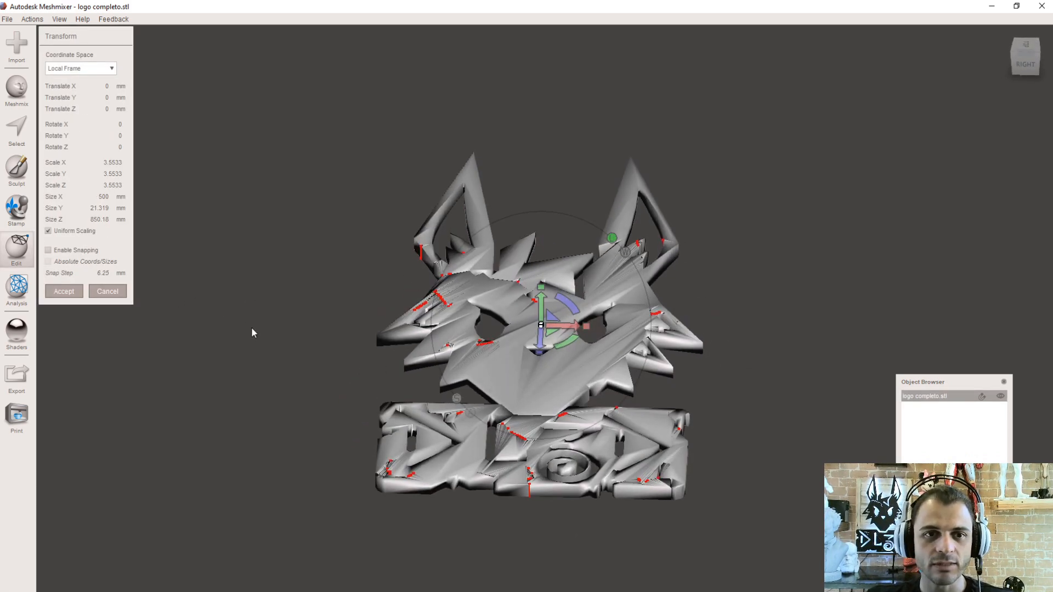
pyautogui.click(101, 195)
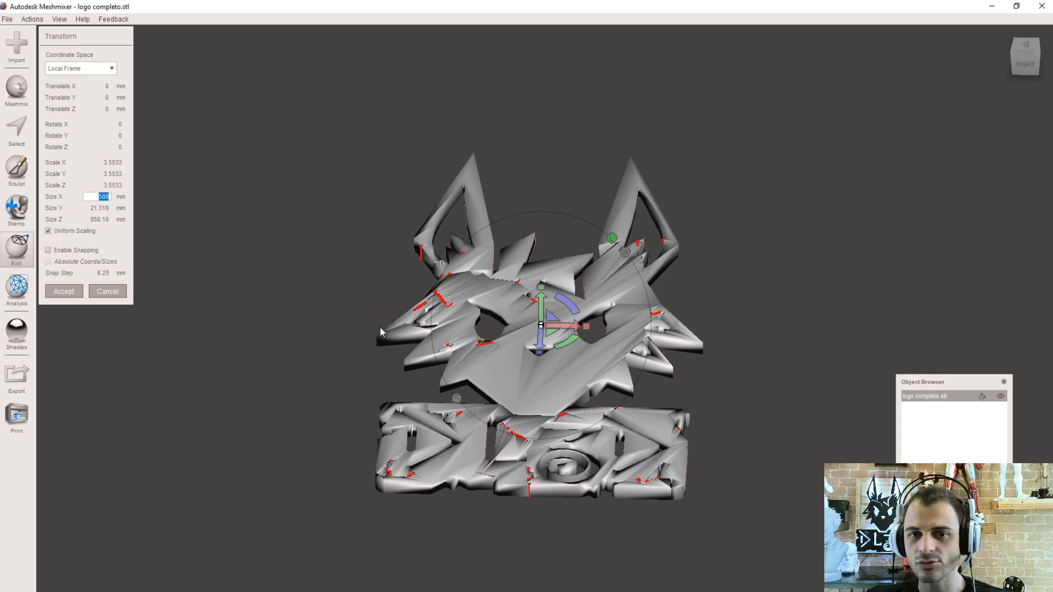
pyautogui.moveTo(617, 334); pyautogui.dragTo(287, 252, button='right')
pyautogui.click(103, 207)
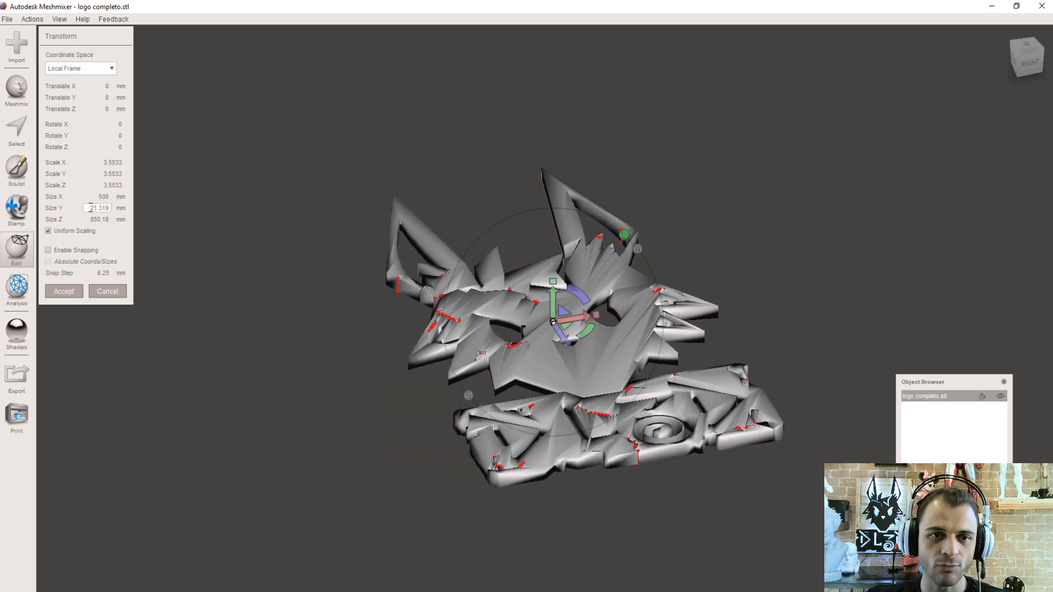
pyautogui.doubleClick(102, 207)
pyautogui.click(48, 232)
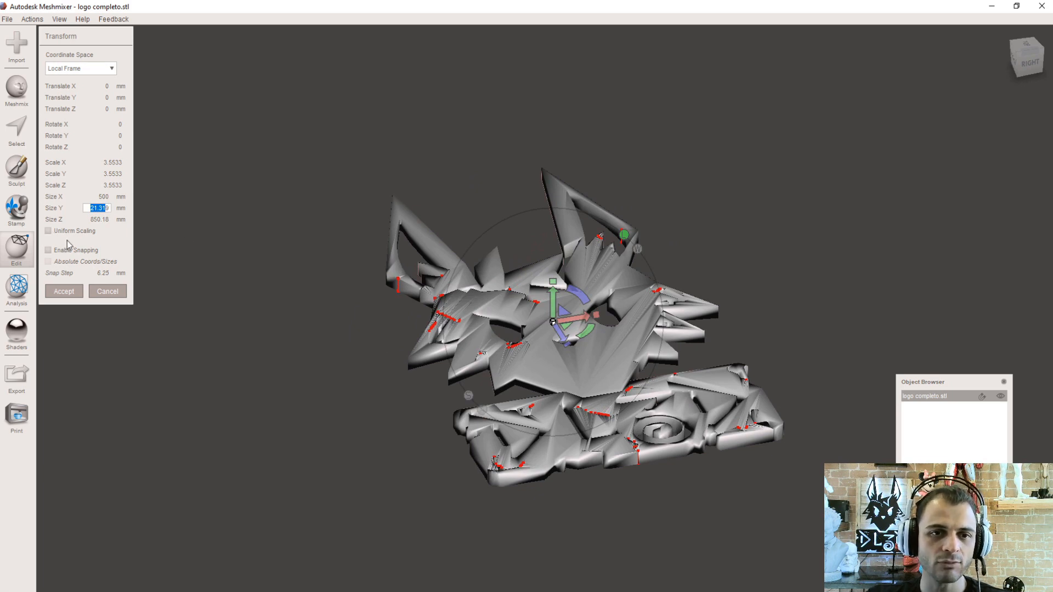
pyautogui.write('6')
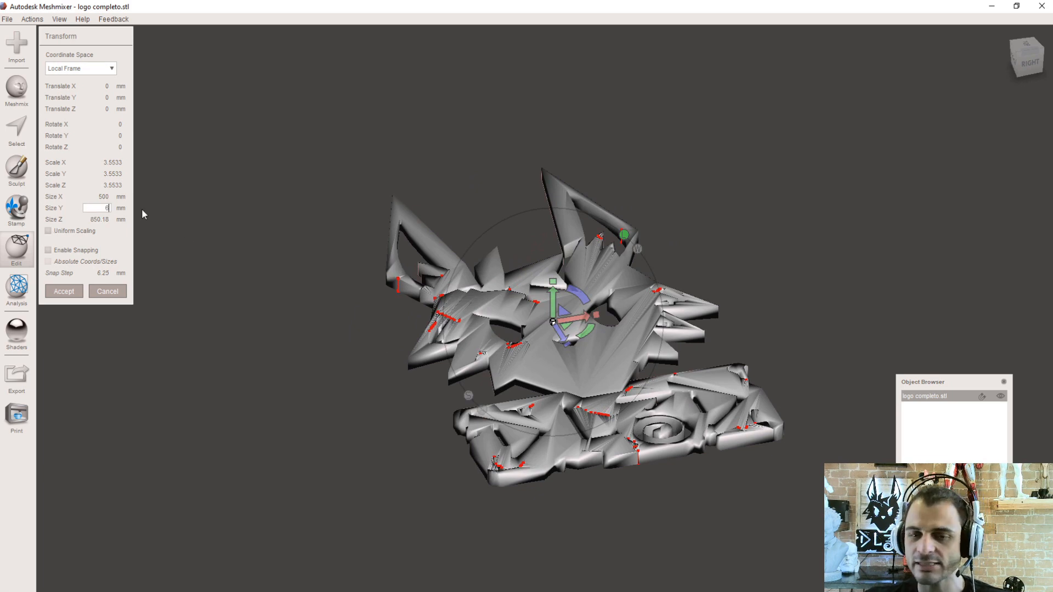
pyautogui.moveTo(347, 360)
pyautogui.mouseDown(button='right')
pyautogui.moveTo(363, 288)
pyautogui.moveTo(340, 347)
pyautogui.mouseUp(button='right')
pyautogui.click(68, 295)
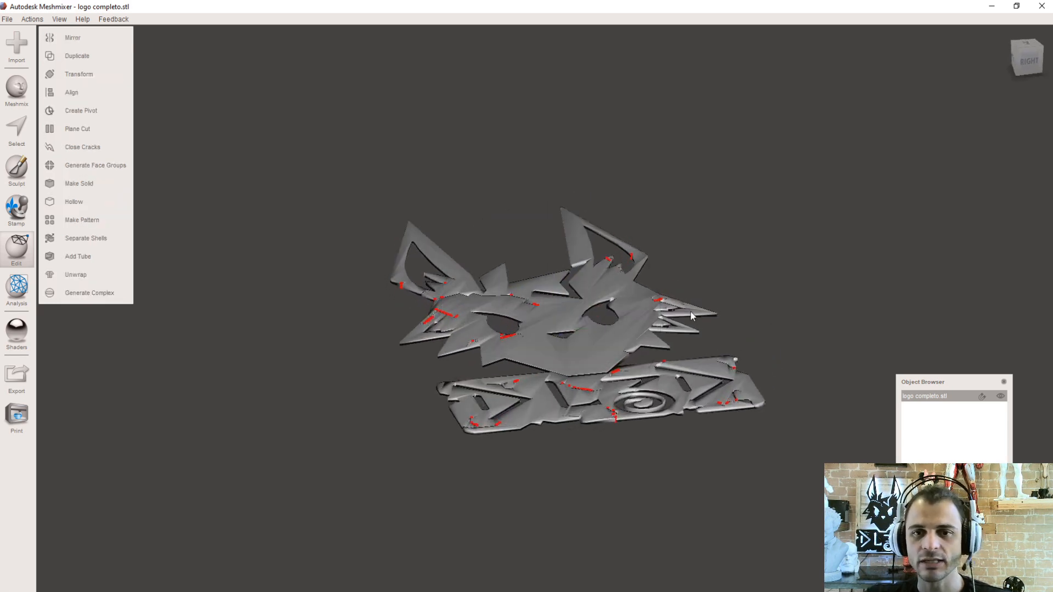
# Check the flattened logo's shape and its dimensions in Transform, and cancel without changing anything
pyautogui.moveTo(693, 313); pyautogui.dragTo(595, 302, button='middle')
pyautogui.scroll(1, 594, 299)
pyautogui.moveTo(593, 283); pyautogui.dragTo(584, 340, button='right')
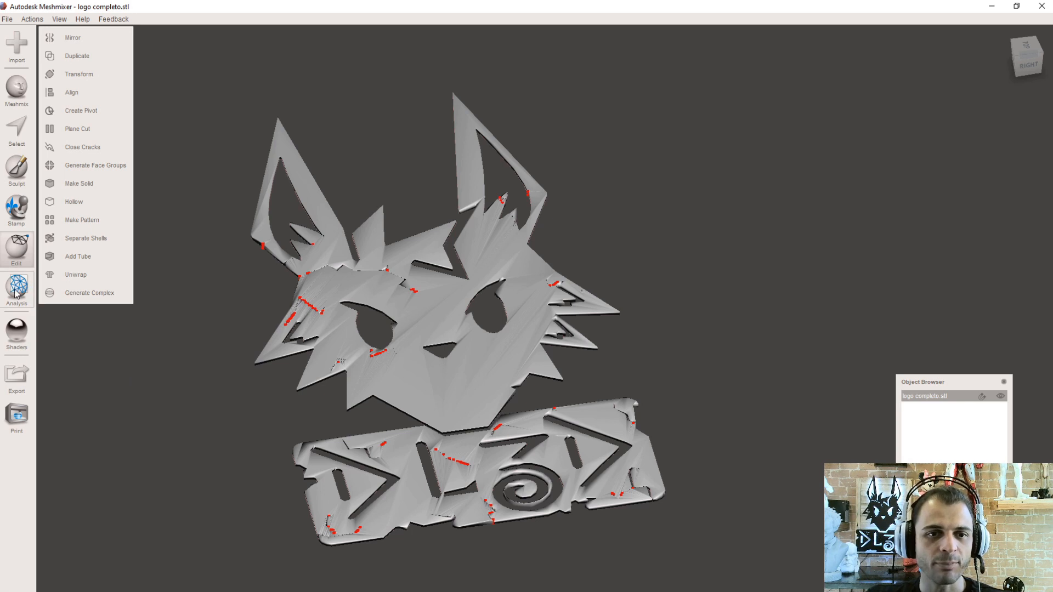
pyautogui.press('t')
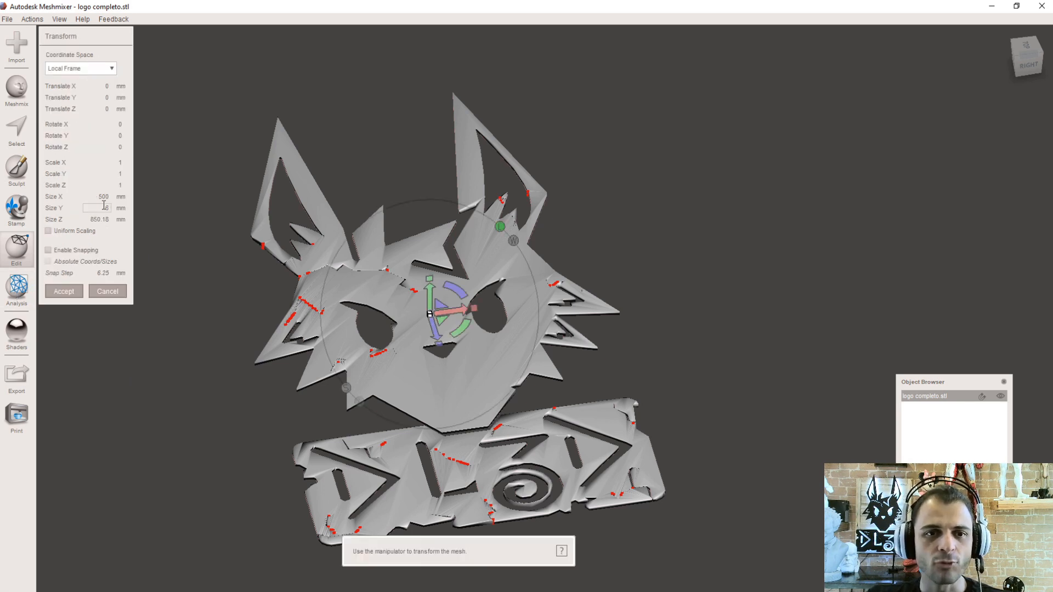
pyautogui.click(98, 220)
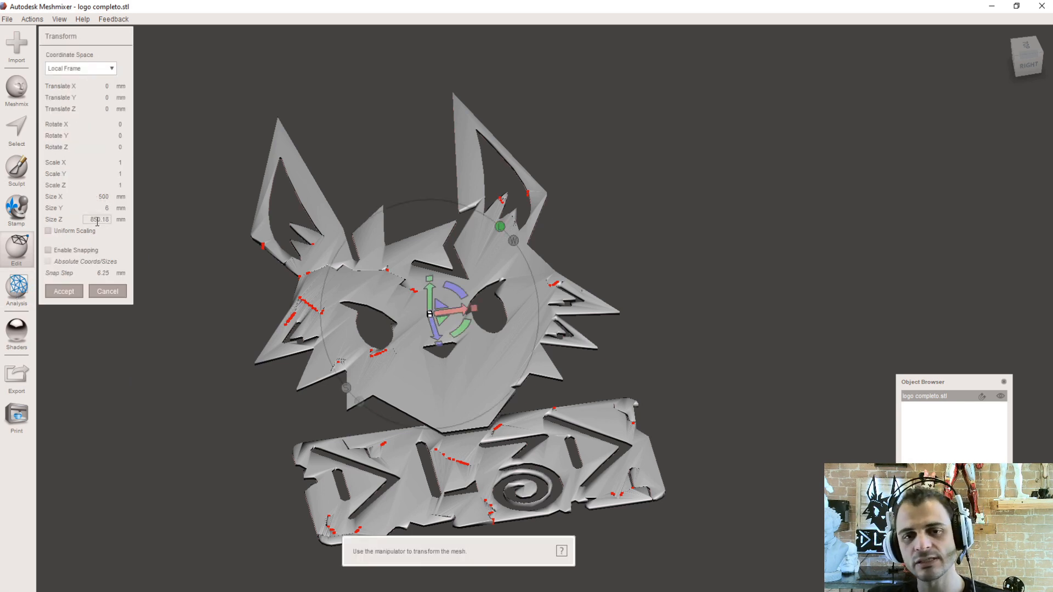
pyautogui.click(107, 292)
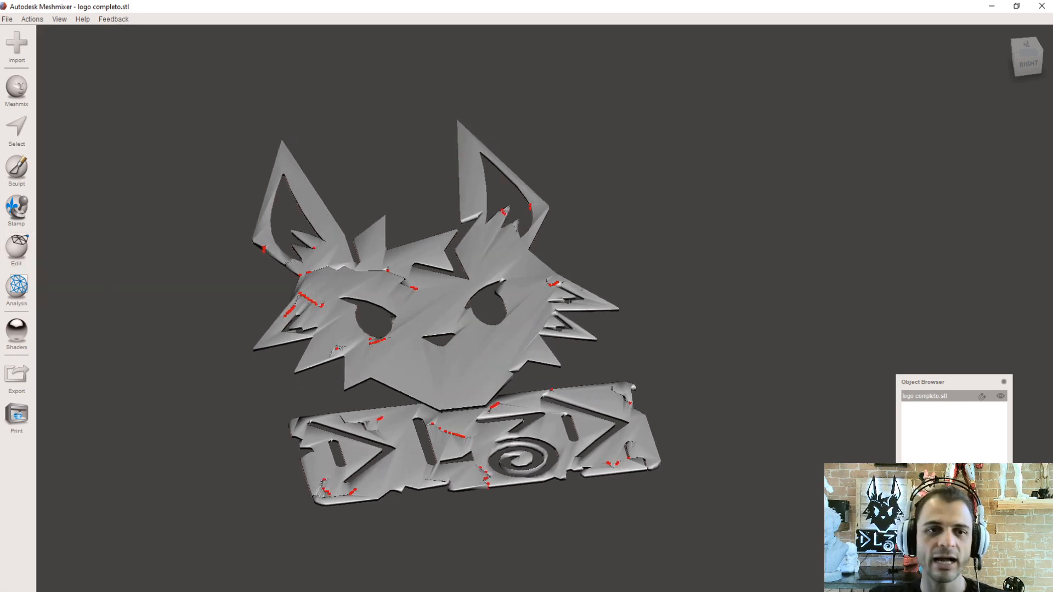
# Split the resized logo mesh into separate shells
pyautogui.click(16, 248)
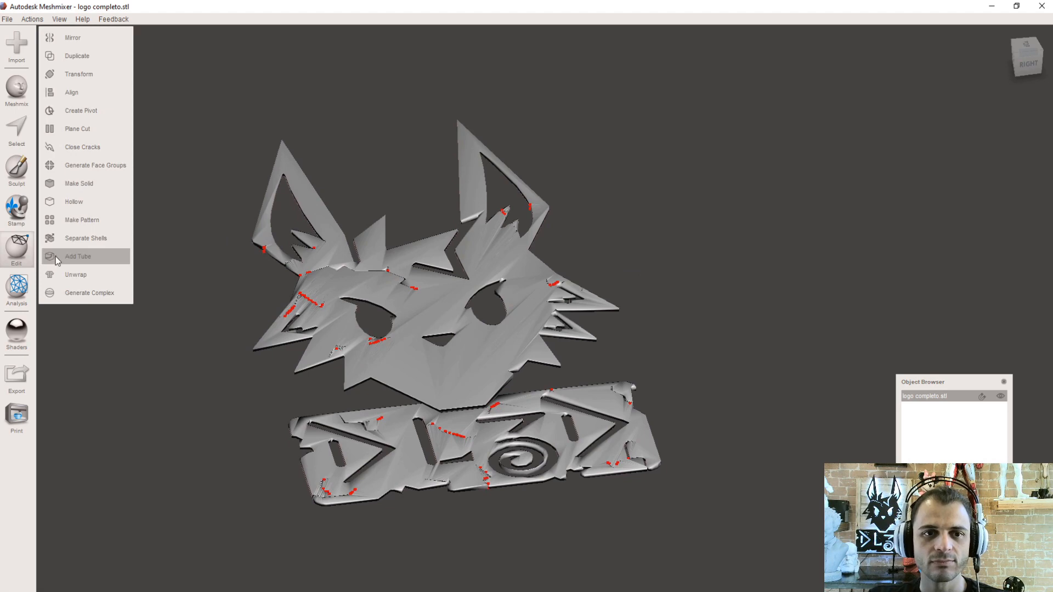
pyautogui.click(82, 238)
pyautogui.click(522, 354)
pyautogui.click(567, 410)
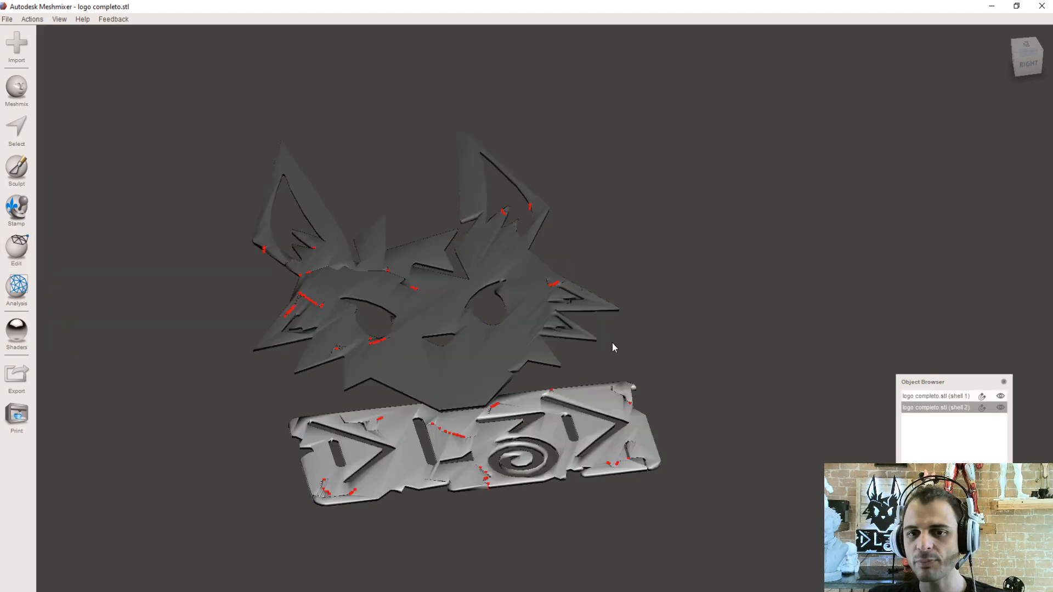
# Hide the DL3D lettering shell and make the wolf head the active object
pyautogui.moveTo(612, 341); pyautogui.dragTo(650, 400, button='right')
pyautogui.click(1002, 408)
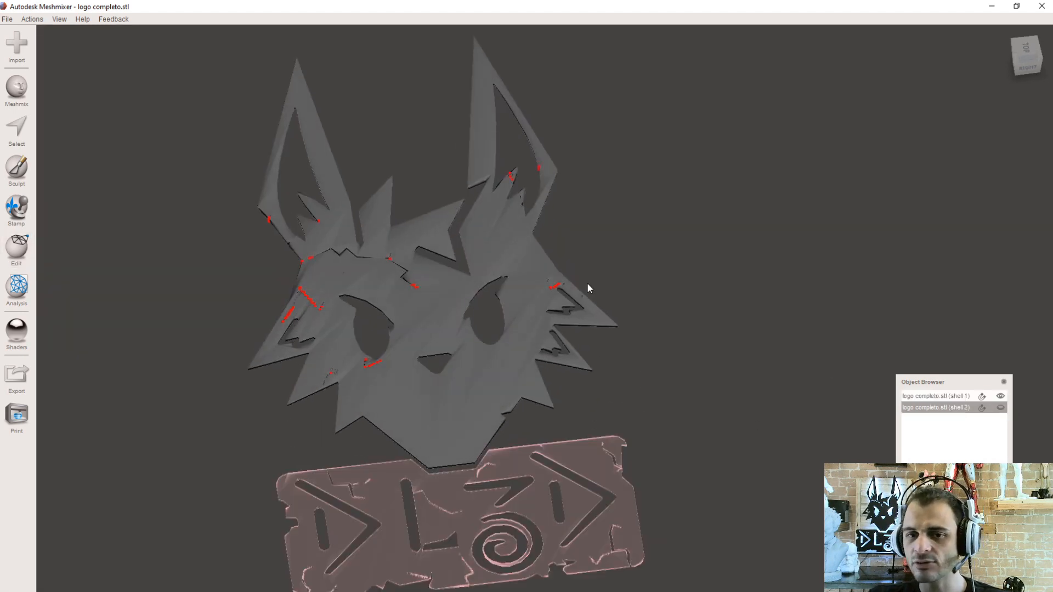
pyautogui.click(425, 319)
# Try Make Solid on the wolf head with Solid Accuracy at 568 and Mesh Density at 208
pyautogui.moveTo(624, 291); pyautogui.dragTo(713, 282, button='right')
pyautogui.moveTo(569, 320); pyautogui.dragTo(379, 412, button='right')
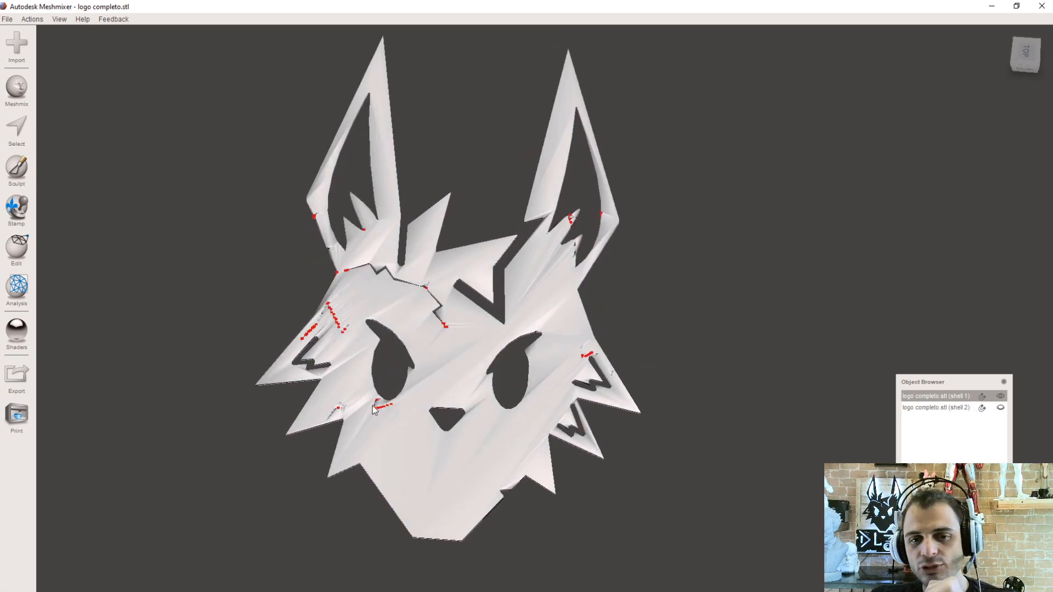
pyautogui.scroll(10, 373, 409)
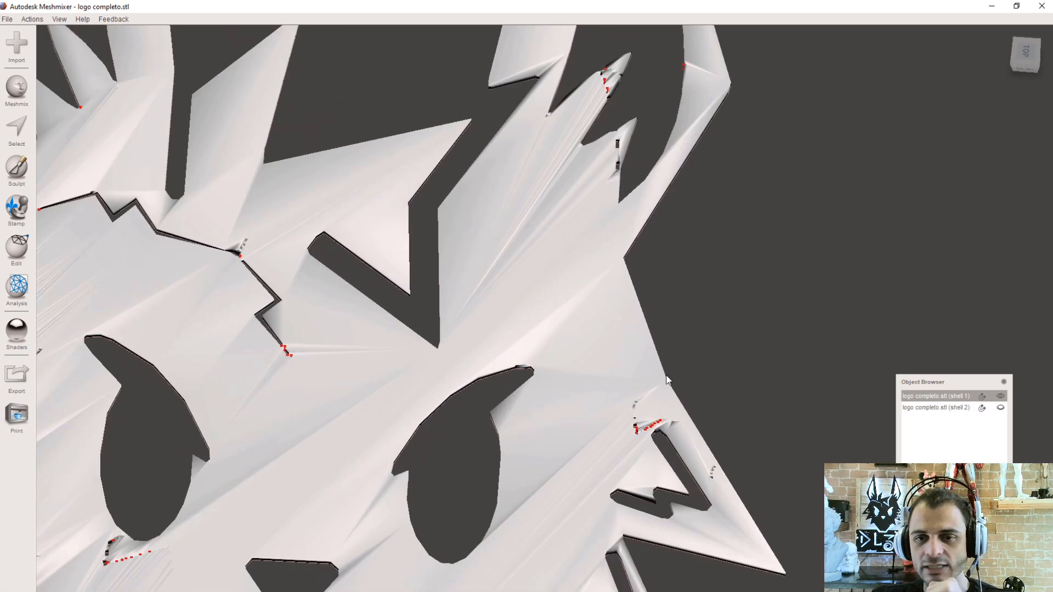
pyautogui.scroll(-10, 664, 362)
pyautogui.moveTo(603, 343)
pyautogui.mouseDown(button='right')
pyautogui.moveTo(611, 362)
pyautogui.moveTo(614, 347)
pyautogui.mouseUp(button='right')
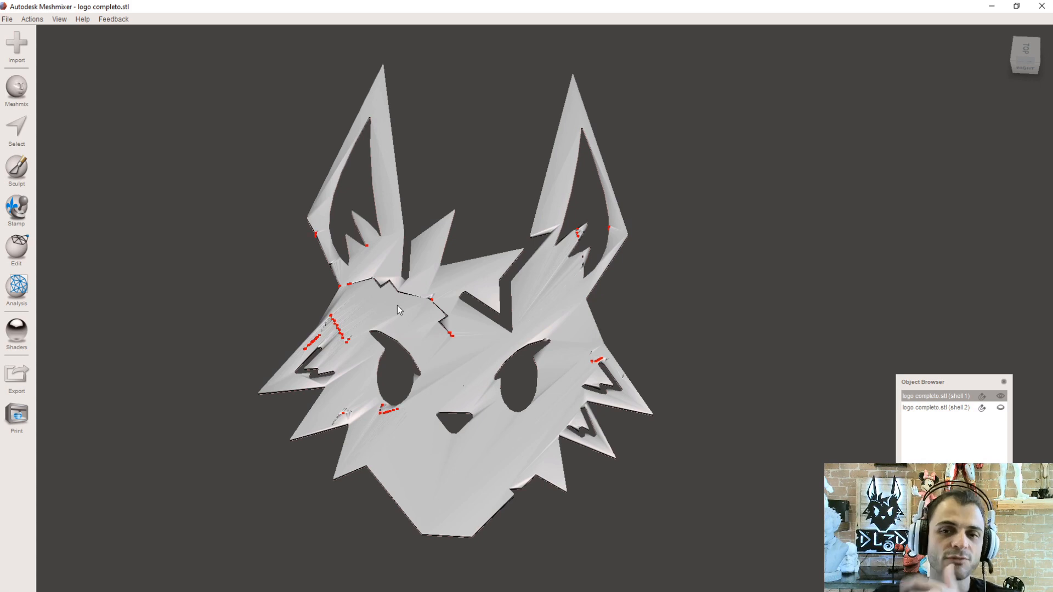
pyautogui.click(12, 248)
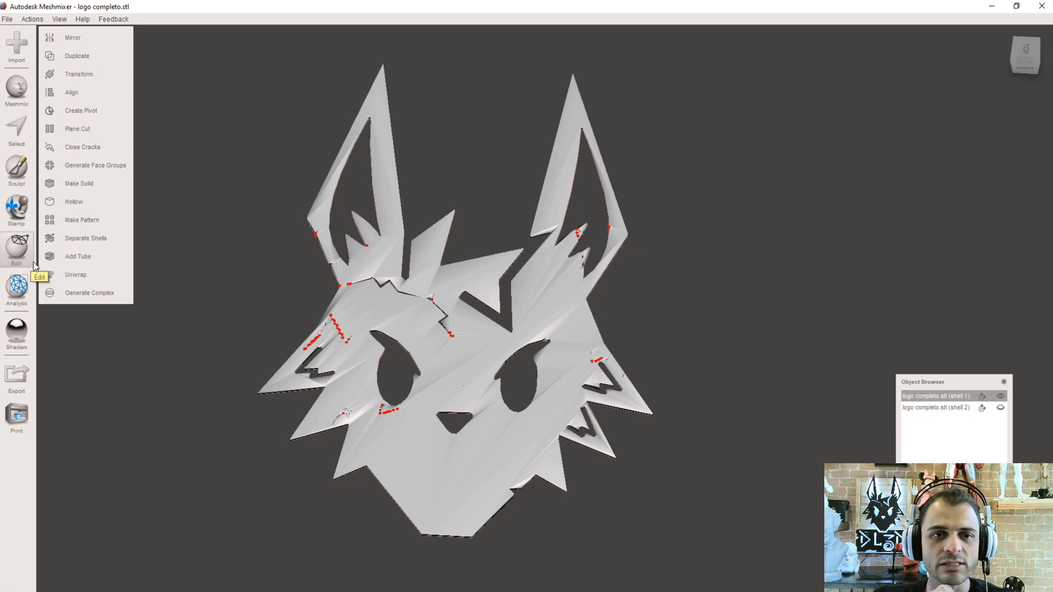
pyautogui.click(73, 184)
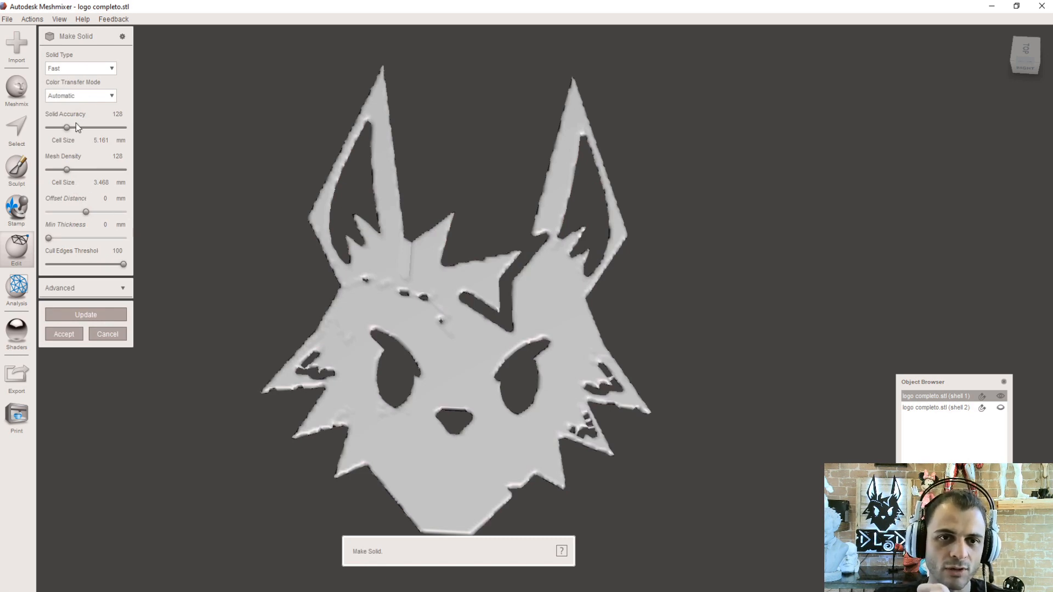
pyautogui.moveTo(67, 128); pyautogui.dragTo(157, 144)
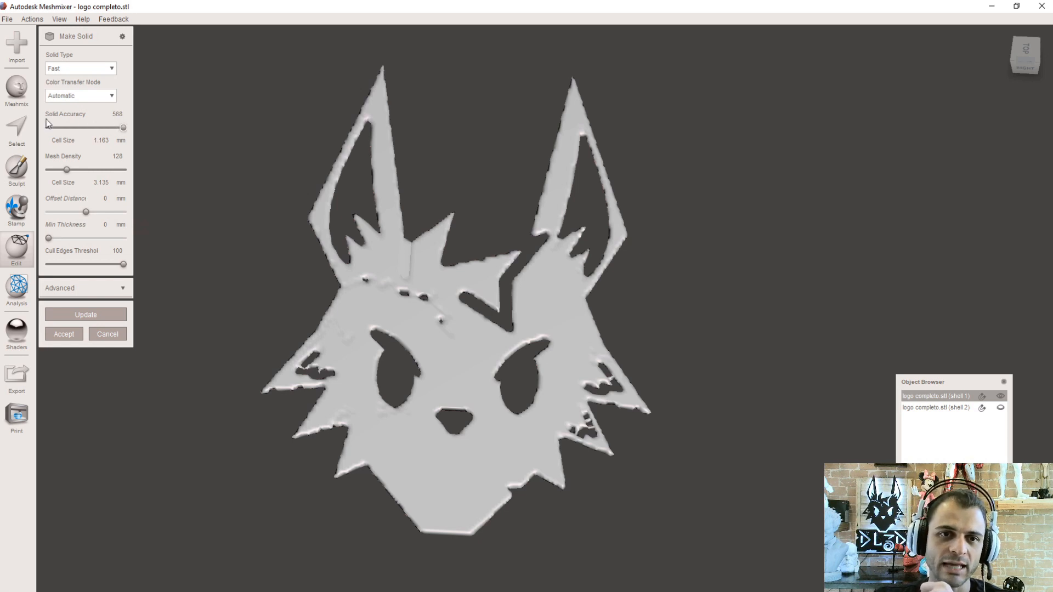
pyautogui.moveTo(69, 172); pyautogui.dragTo(79, 173)
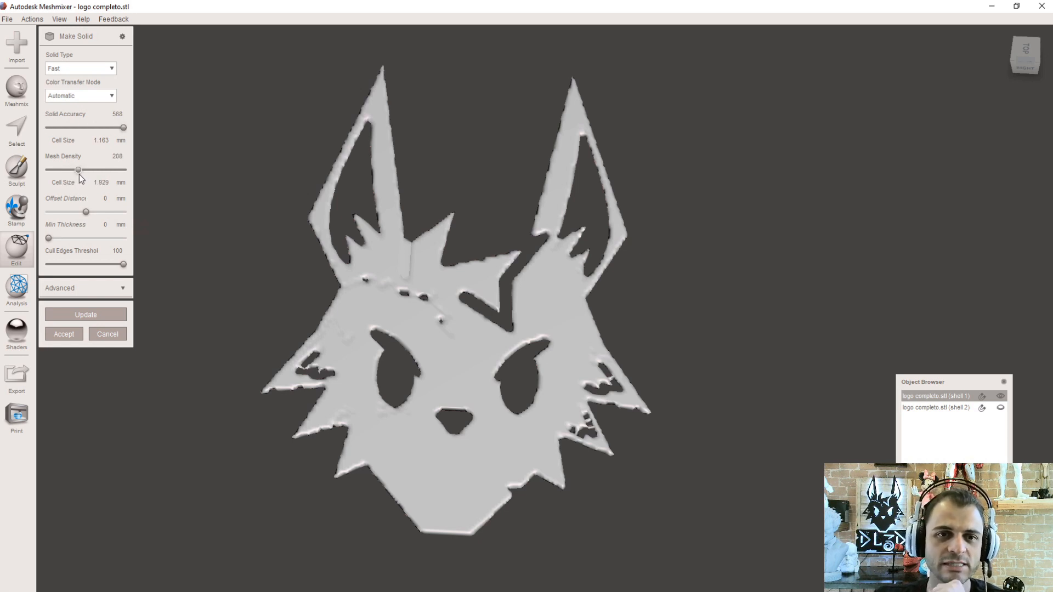
# Set Make Solid's color transfer to Vertex-to-Vertex and its solid type to Sharp Edge Preserve, and update the preview
pyautogui.click(71, 96)
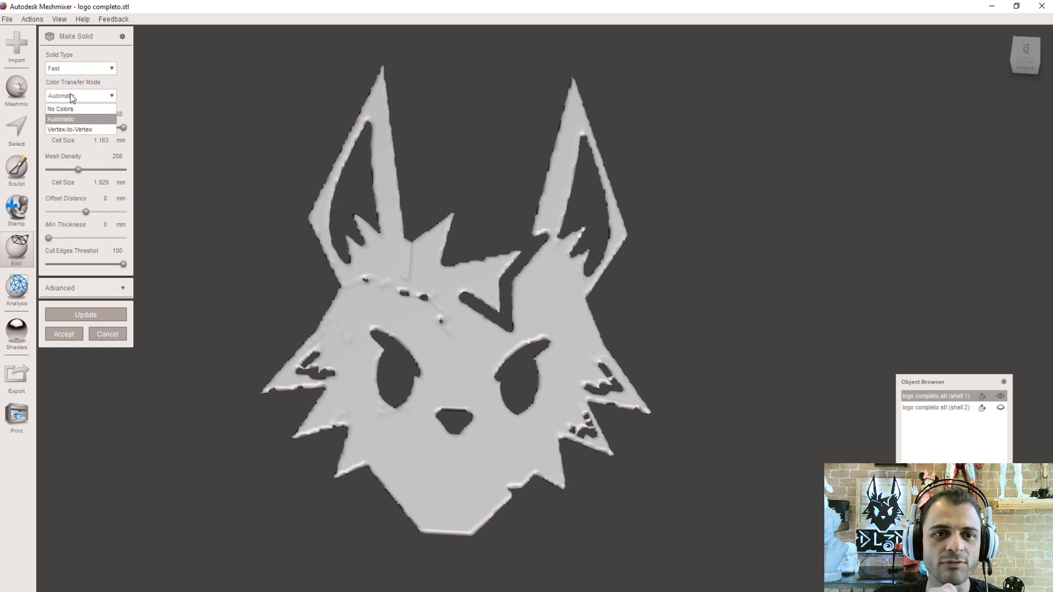
pyautogui.click(74, 130)
pyautogui.click(80, 66)
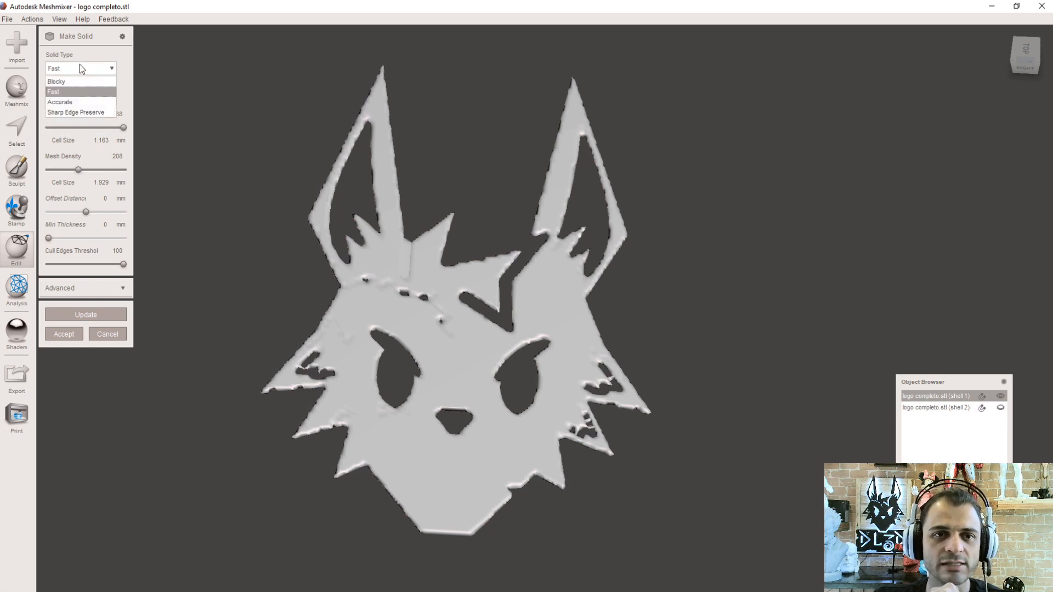
pyautogui.click(83, 114)
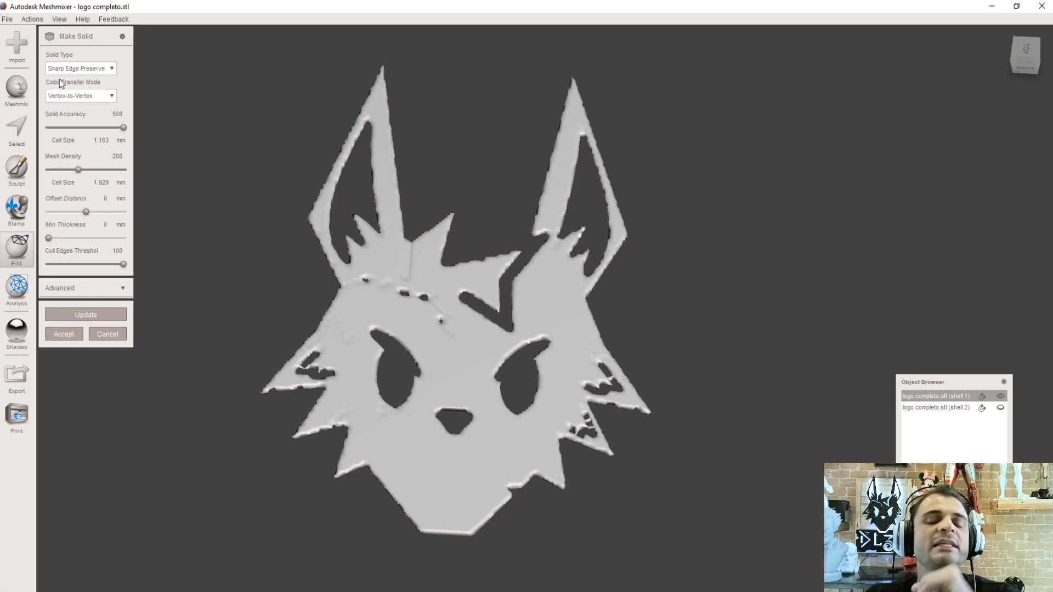
pyautogui.click(73, 316)
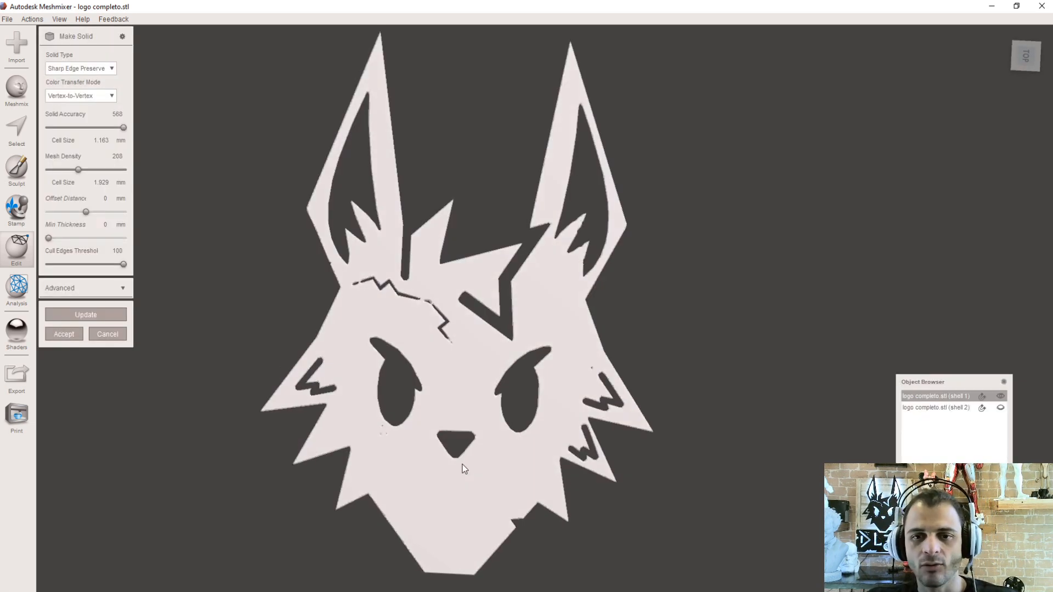
# Examine the edges and details of the solid wolf head and cancel Make Solid
pyautogui.moveTo(461, 394); pyautogui.dragTo(385, 504, button='right')
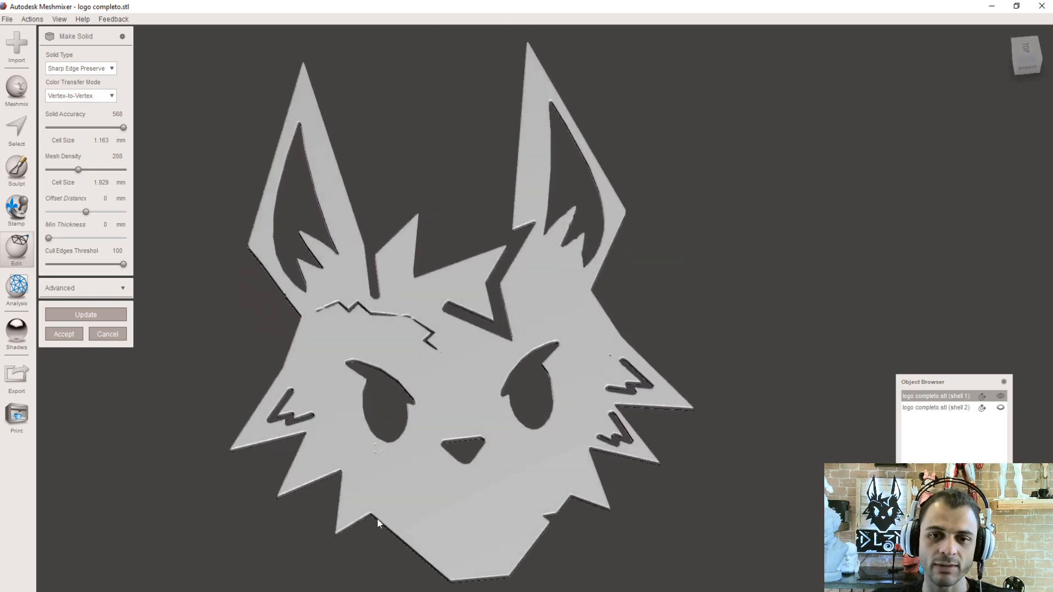
pyautogui.moveTo(567, 288); pyautogui.dragTo(599, 230, button='right')
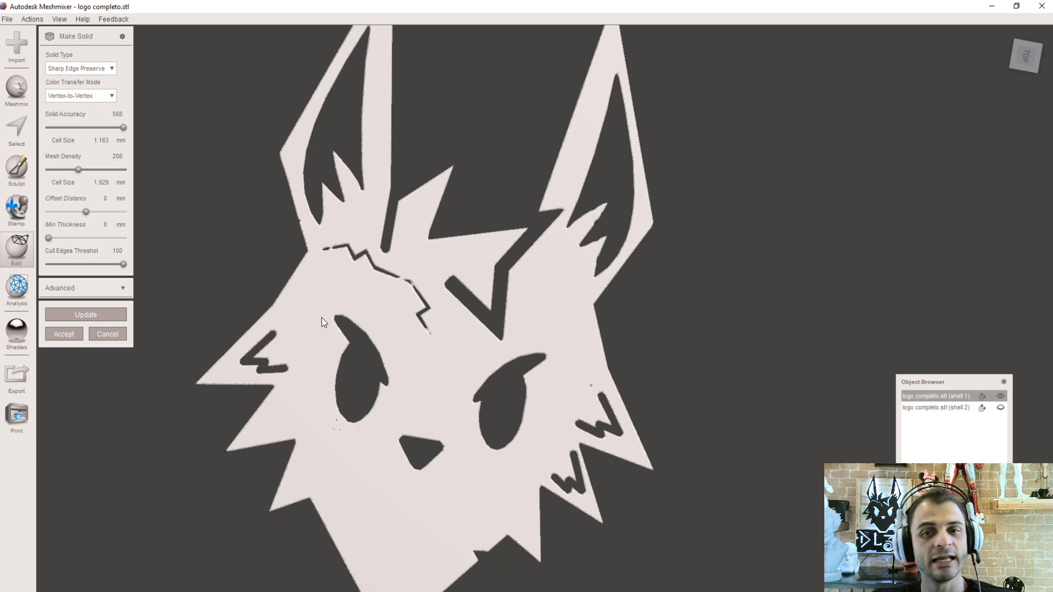
pyautogui.moveTo(420, 419)
pyautogui.mouseDown(button='right')
pyautogui.moveTo(381, 280)
pyautogui.moveTo(379, 210)
pyautogui.moveTo(406, 396)
pyautogui.moveTo(417, 401)
pyautogui.moveTo(439, 370)
pyautogui.mouseUp(button='right')
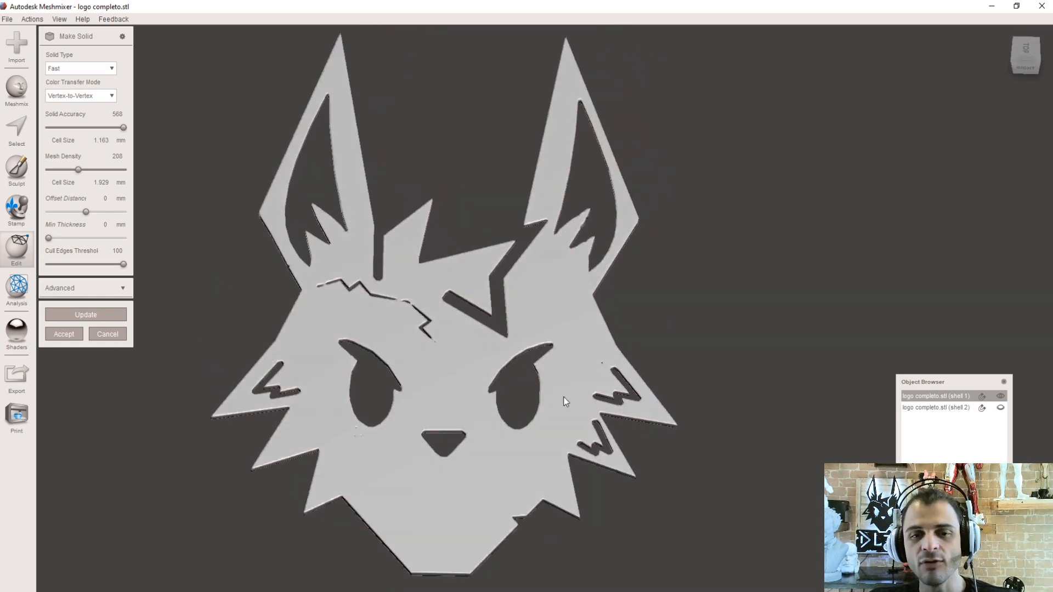
pyautogui.press('Escape')
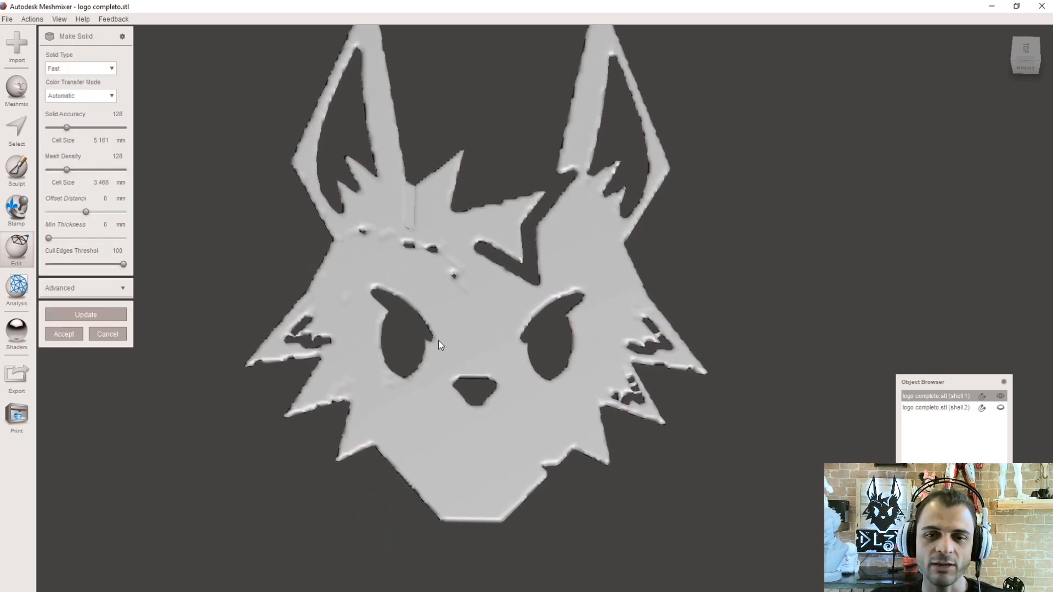
pyautogui.press('Escape')
# Start a Plane Cut on the wolf head and align its vertical plane down the middle of the face through the nose
pyautogui.moveTo(592, 337); pyautogui.dragTo(710, 330, button='right')
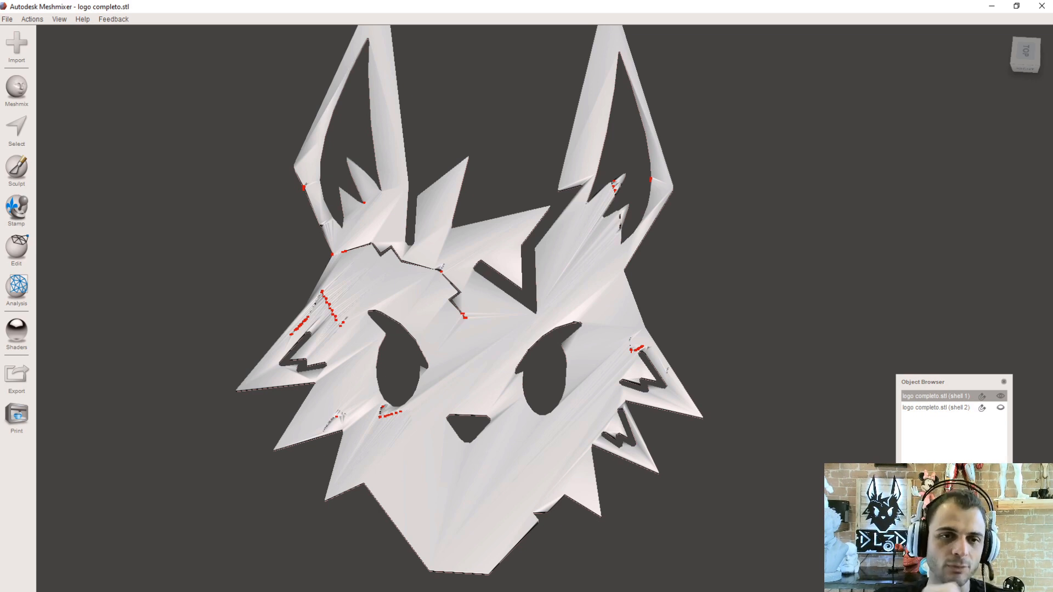
pyautogui.moveTo(13, 296)
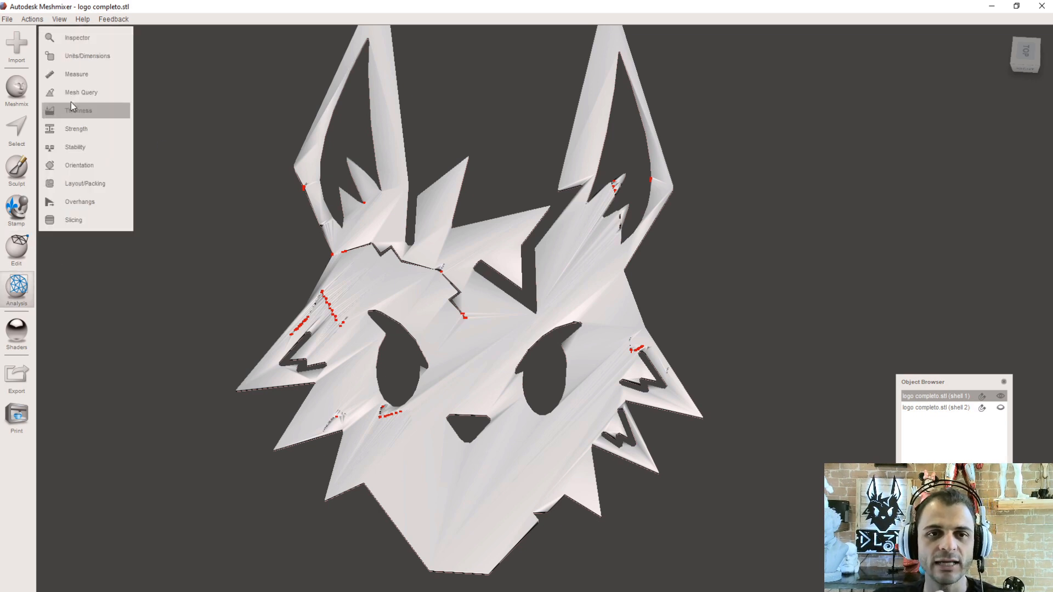
pyautogui.moveTo(24, 250)
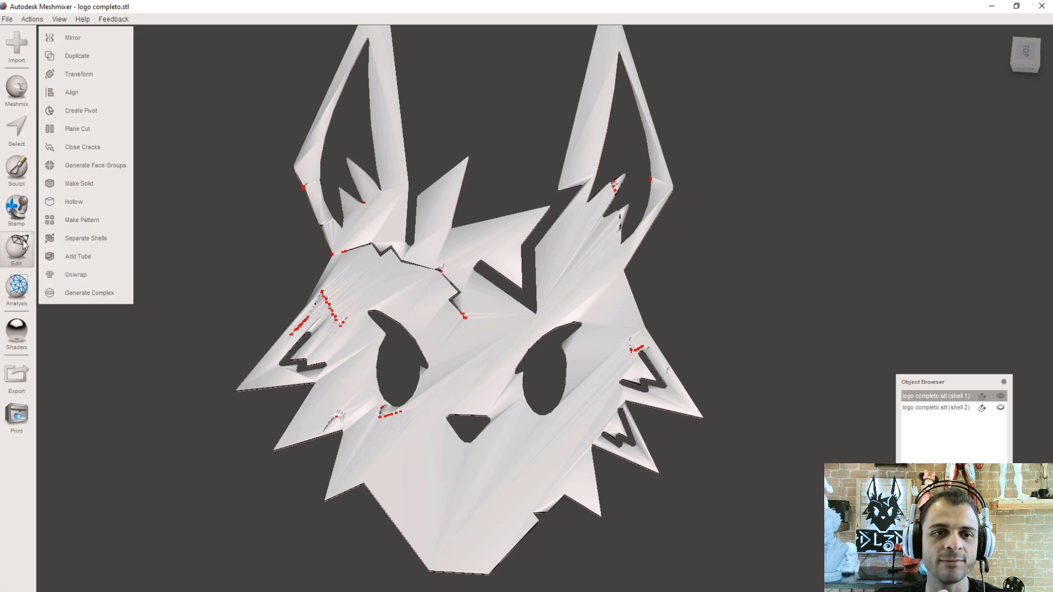
pyautogui.click(81, 129)
pyautogui.moveTo(482, 144); pyautogui.dragTo(463, 587)
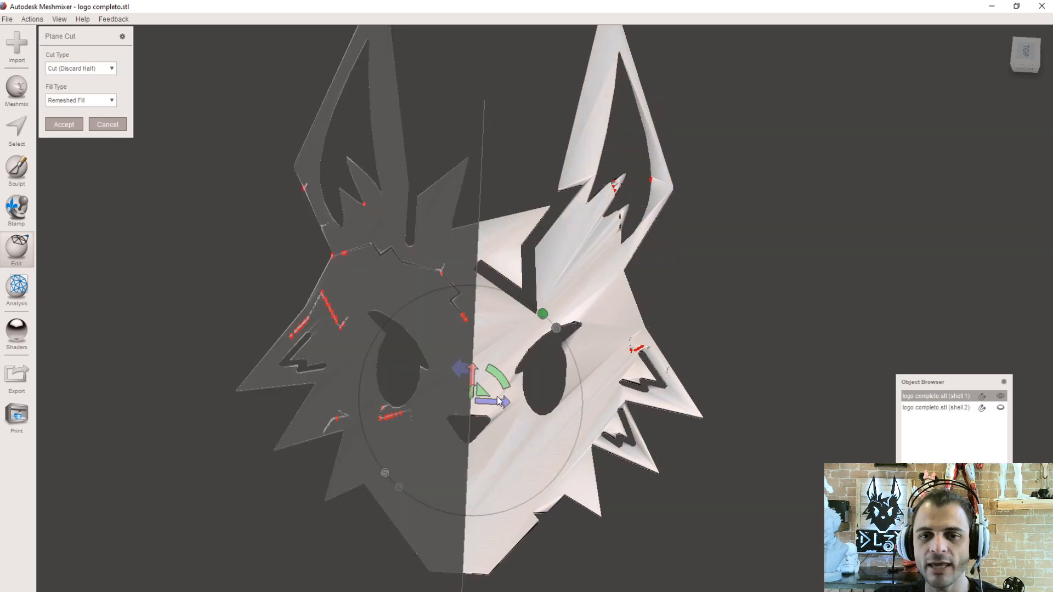
pyautogui.moveTo(506, 404)
pyautogui.mouseDown()
pyautogui.moveTo(479, 396)
pyautogui.moveTo(490, 400)
pyautogui.mouseUp()
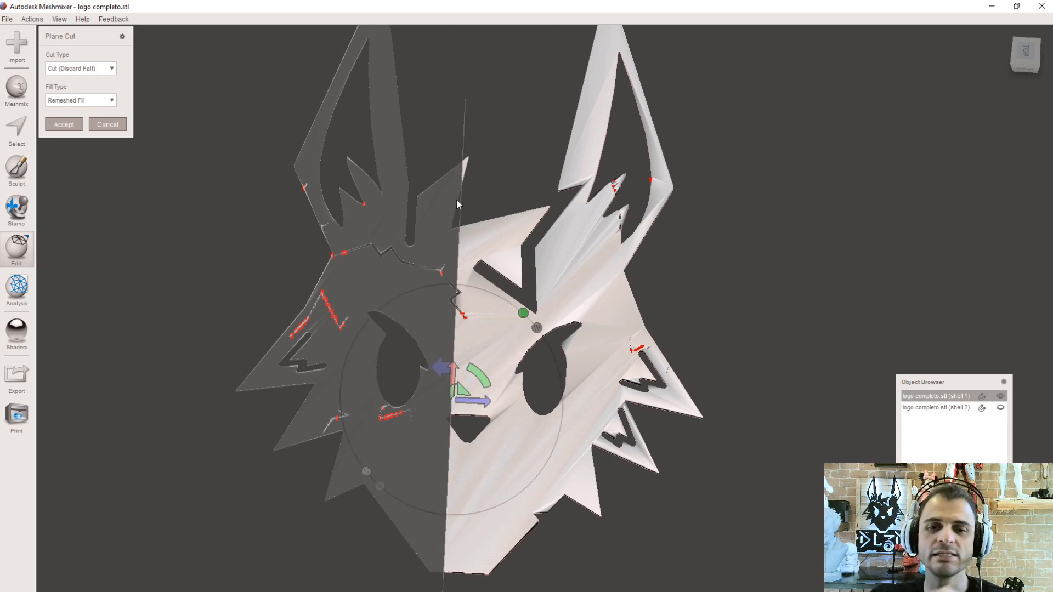
pyautogui.moveTo(491, 397); pyautogui.dragTo(494, 403)
pyautogui.moveTo(757, 251); pyautogui.dragTo(752, 211, button='right')
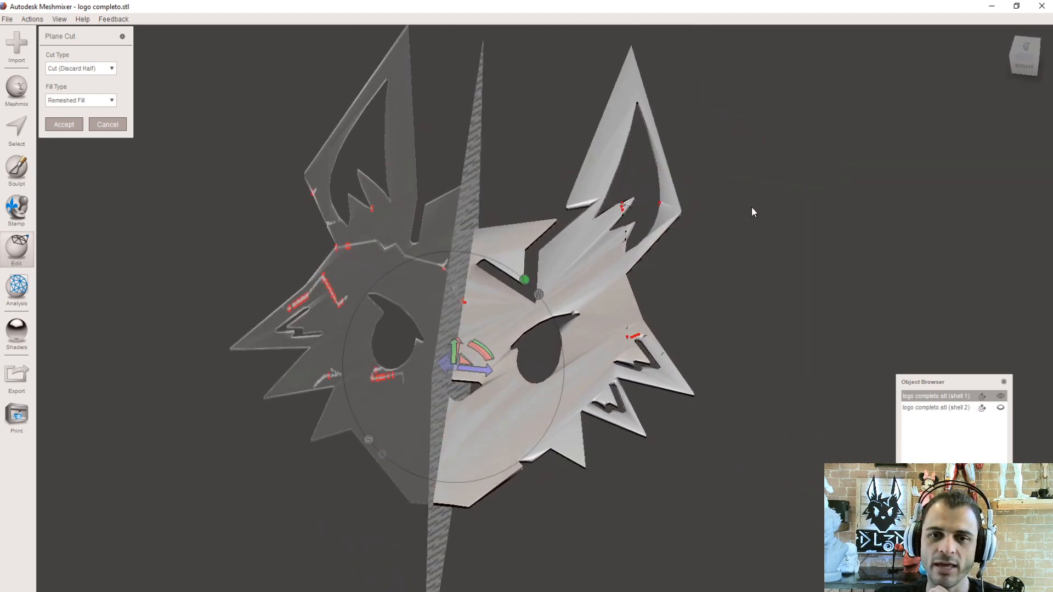
# Set the Plane Cut type to Slice (Keep Both) and accept the vertical cut
pyautogui.click(60, 70)
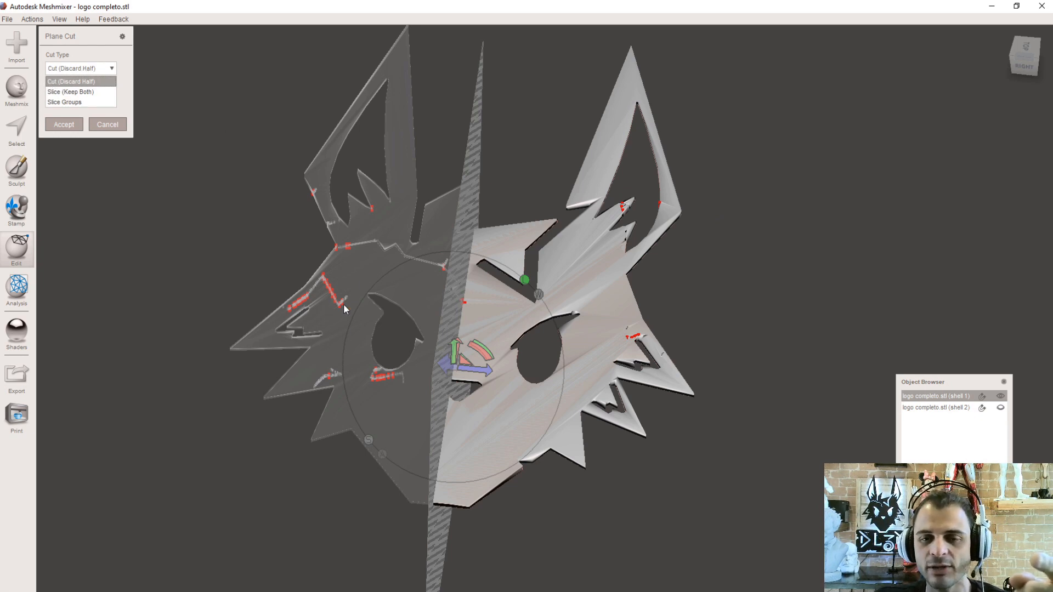
pyautogui.click(81, 90)
pyautogui.moveTo(406, 257); pyautogui.dragTo(316, 231, button='right')
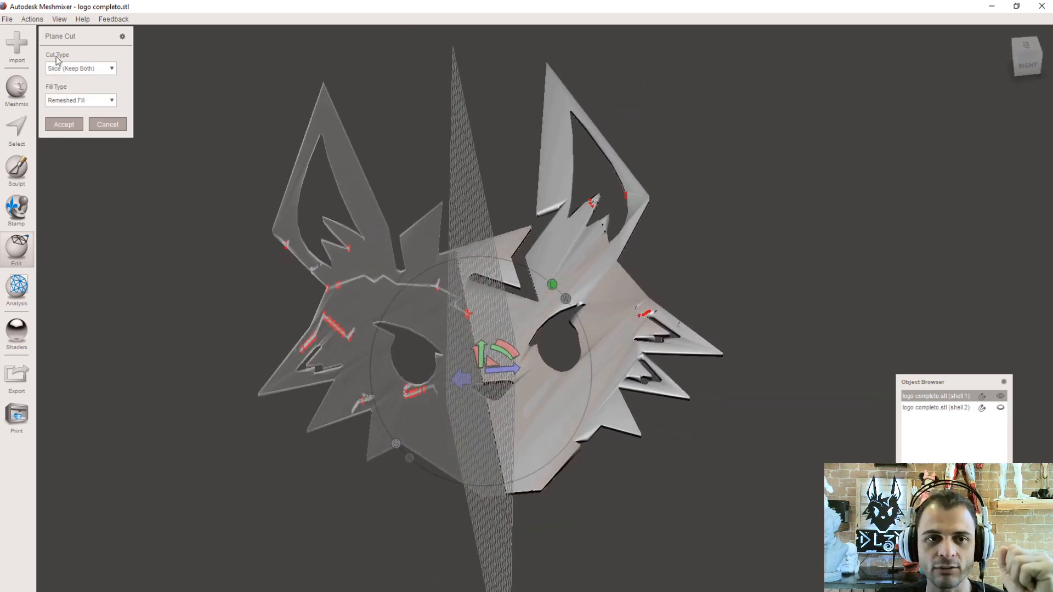
pyautogui.click(79, 69)
pyautogui.click(81, 72)
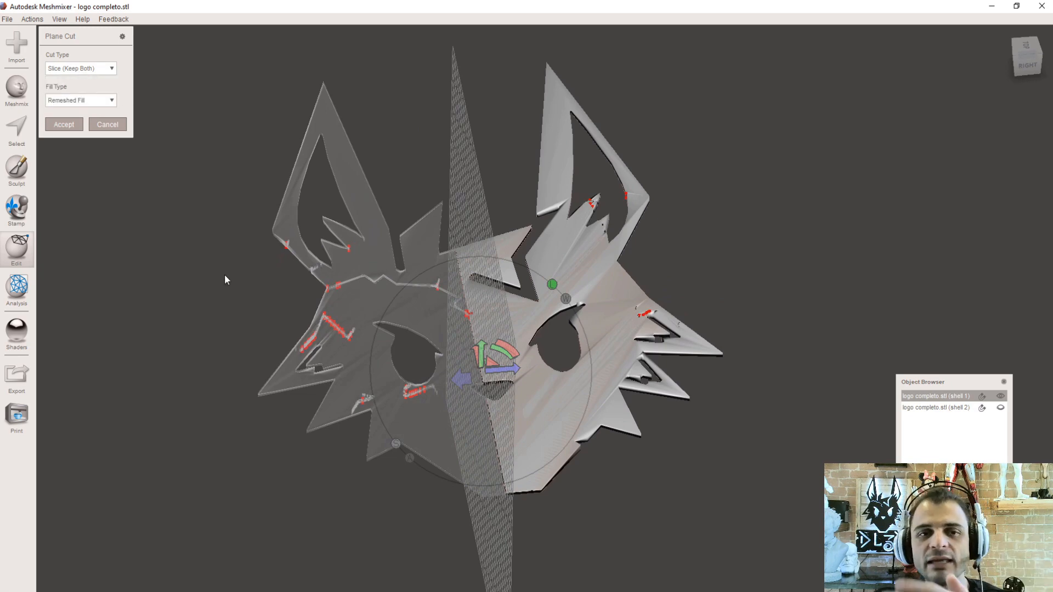
pyautogui.click(63, 125)
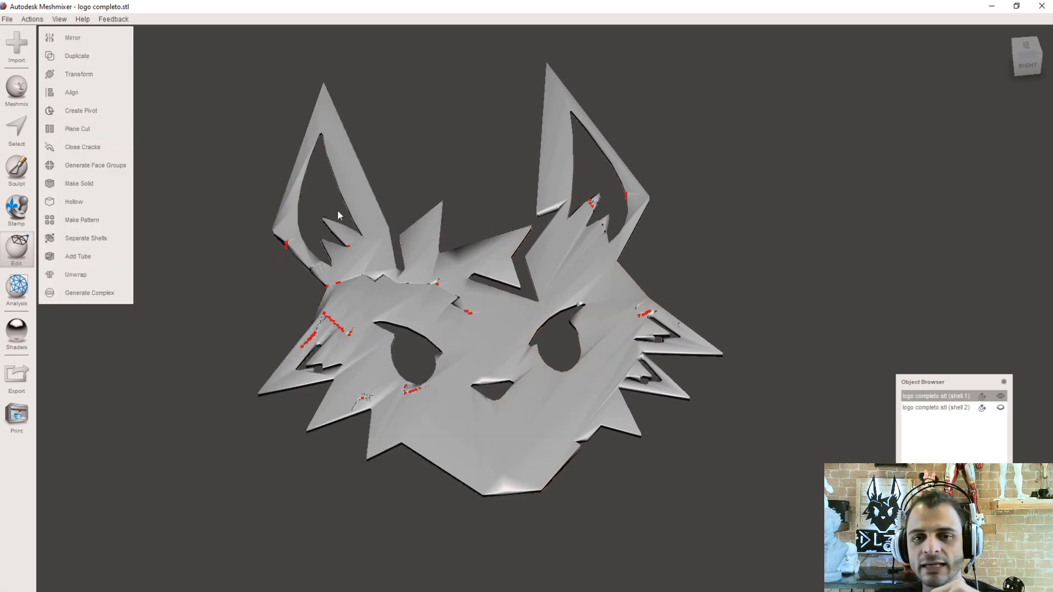
# Separate the sliced wolf head into shells and make its right half the active object
pyautogui.moveTo(595, 322); pyautogui.dragTo(587, 354, button='right')
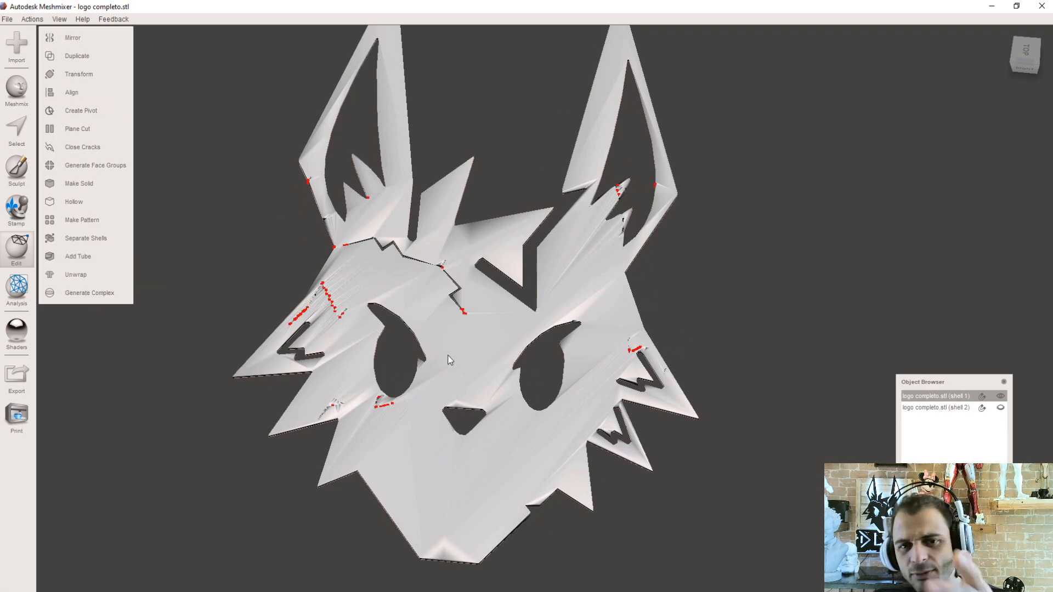
pyautogui.click(100, 242)
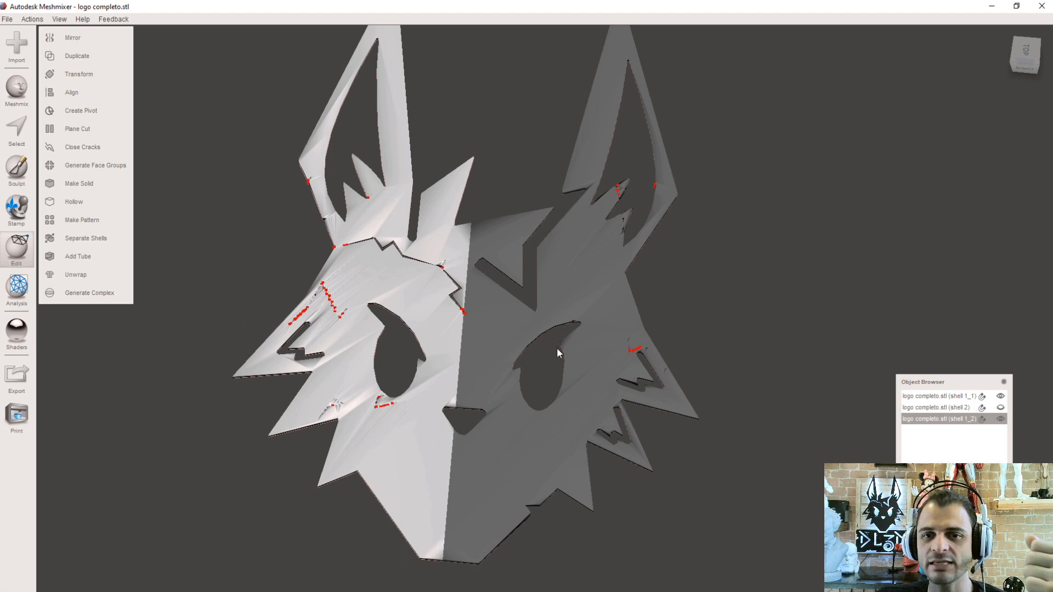
pyautogui.click(495, 341)
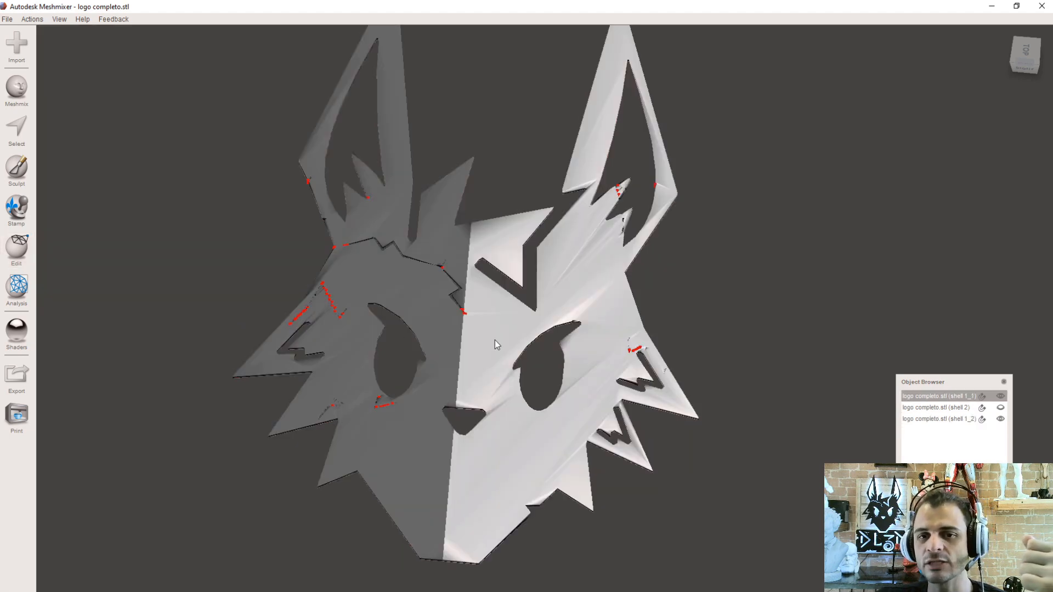
pyautogui.moveTo(489, 344)
pyautogui.mouseDown(button='right')
pyautogui.moveTo(512, 288)
pyautogui.moveTo(507, 361)
pyautogui.moveTo(477, 351)
pyautogui.mouseUp(button='right')
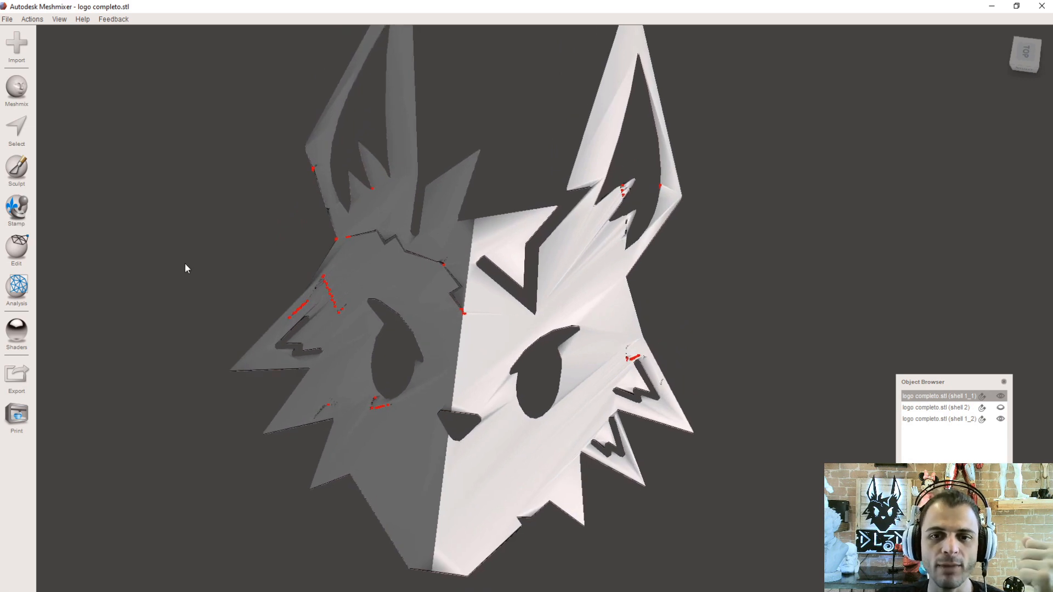
# Start a Plane Cut on the right half of the head, running crosswise through the eye
pyautogui.click(17, 248)
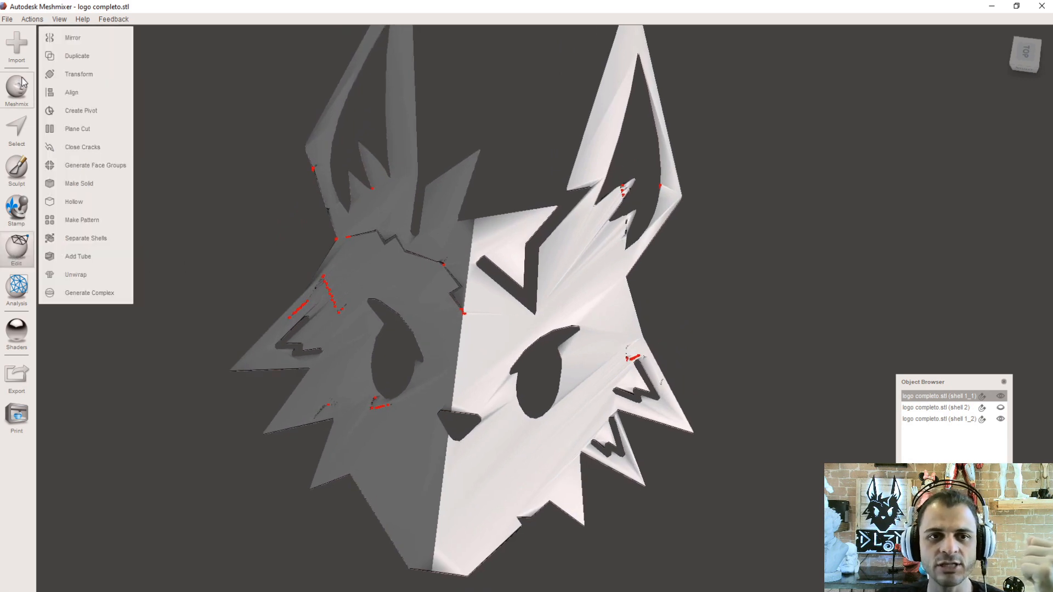
pyautogui.click(87, 133)
pyautogui.moveTo(242, 313); pyautogui.dragTo(754, 390)
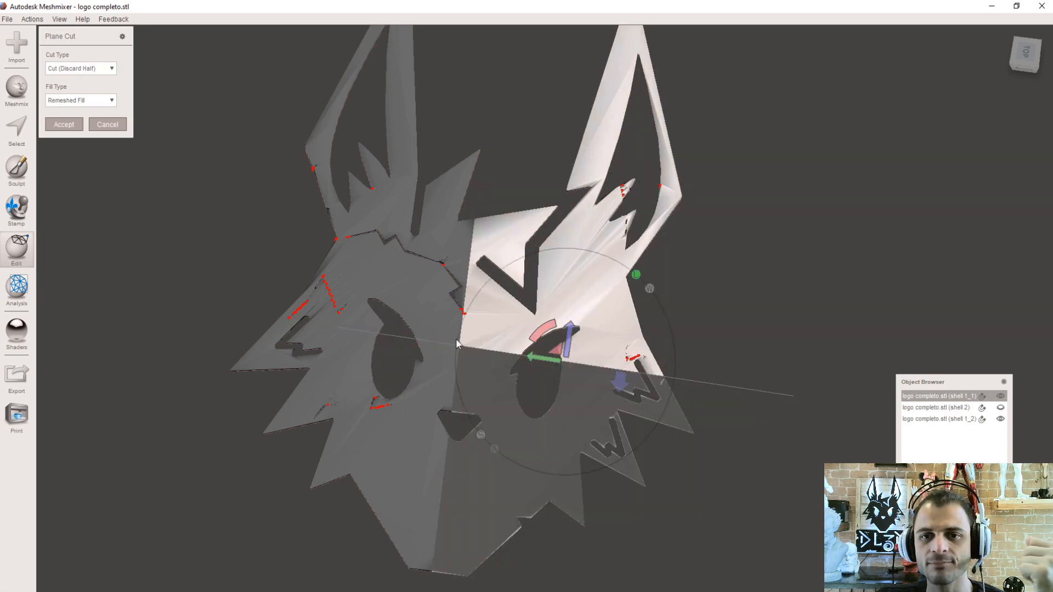
pyautogui.moveTo(572, 330); pyautogui.dragTo(577, 341)
pyautogui.moveTo(443, 318)
pyautogui.mouseDown(button='right')
pyautogui.moveTo(464, 340)
pyautogui.moveTo(450, 326)
pyautogui.mouseUp(button='right')
pyautogui.moveTo(572, 351)
pyautogui.mouseDown()
pyautogui.moveTo(573, 305)
pyautogui.moveTo(576, 362)
pyautogui.mouseUp()
# Try to fine-tune the position of the crosswise cutting plane through the right half's eye
pyautogui.moveTo(577, 363); pyautogui.dragTo(529, 197, button='right')
pyautogui.moveTo(494, 320); pyautogui.dragTo(515, 390)
pyautogui.moveTo(556, 437); pyautogui.dragTo(559, 441)
pyautogui.moveTo(549, 225); pyautogui.dragTo(533, 377, button='right')
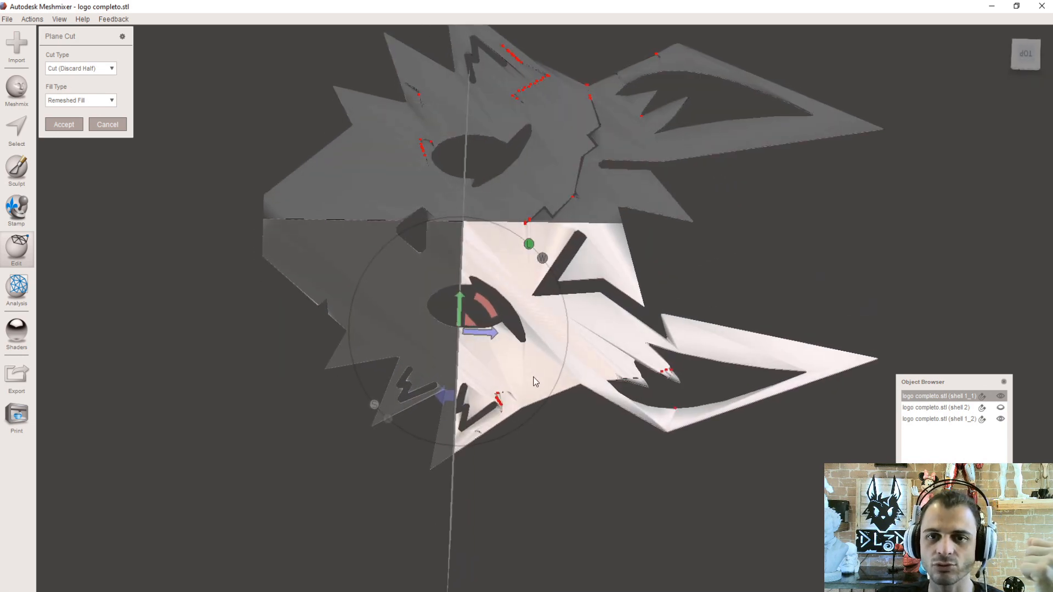
pyautogui.moveTo(488, 328); pyautogui.dragTo(493, 329)
pyautogui.moveTo(483, 325); pyautogui.dragTo(658, 274, button='right')
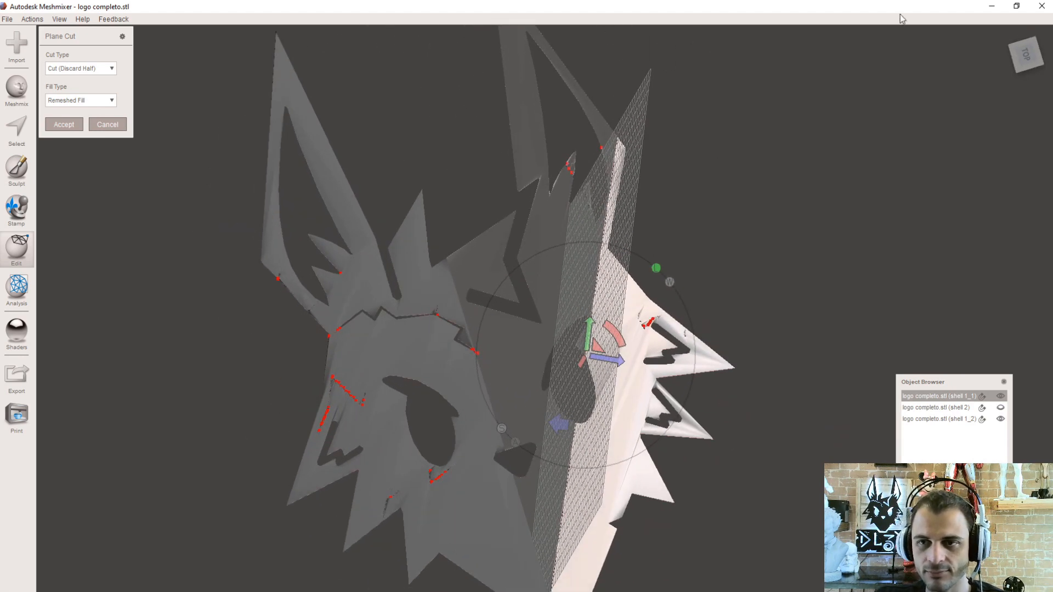
# From the top view, redraw the cutting plane horizontally across the right eye and move it slightly toward the chin
pyautogui.click(1035, 58)
pyautogui.moveTo(422, 311); pyautogui.dragTo(838, 293)
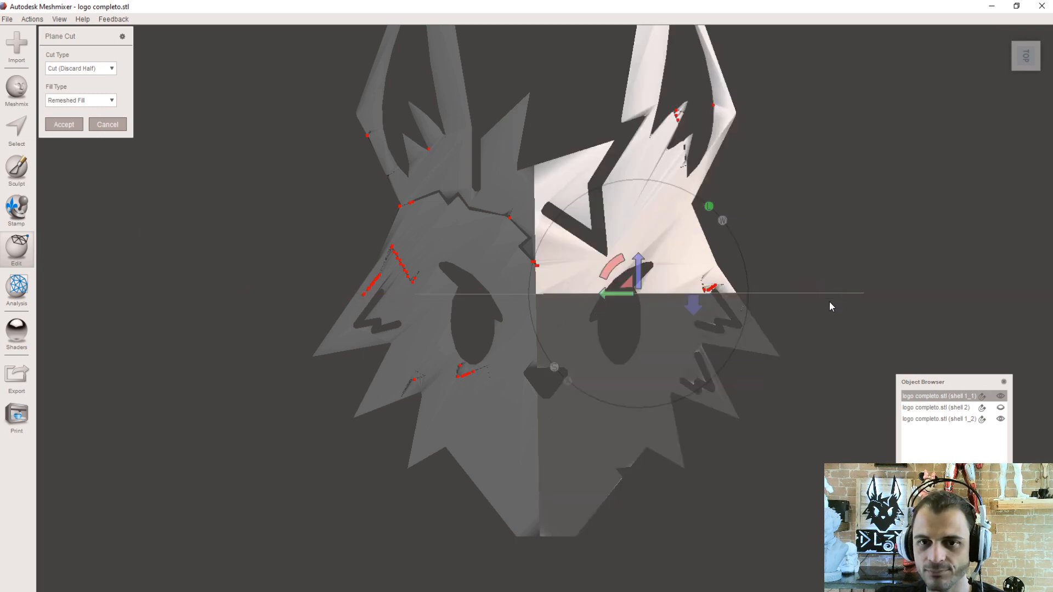
pyautogui.moveTo(630, 288)
pyautogui.mouseDown()
pyautogui.moveTo(627, 304)
pyautogui.moveTo(617, 278)
pyautogui.moveTo(636, 329)
pyautogui.moveTo(630, 301)
pyautogui.mouseUp()
pyautogui.moveTo(775, 240); pyautogui.dragTo(792, 184, button='right')
# Try the cut with the Cut (Discard Half) type and undo it
pyautogui.click(76, 124)
pyautogui.moveTo(550, 278); pyautogui.dragTo(563, 297, button='right')
pyautogui.hotkey('ctrl', 'z')
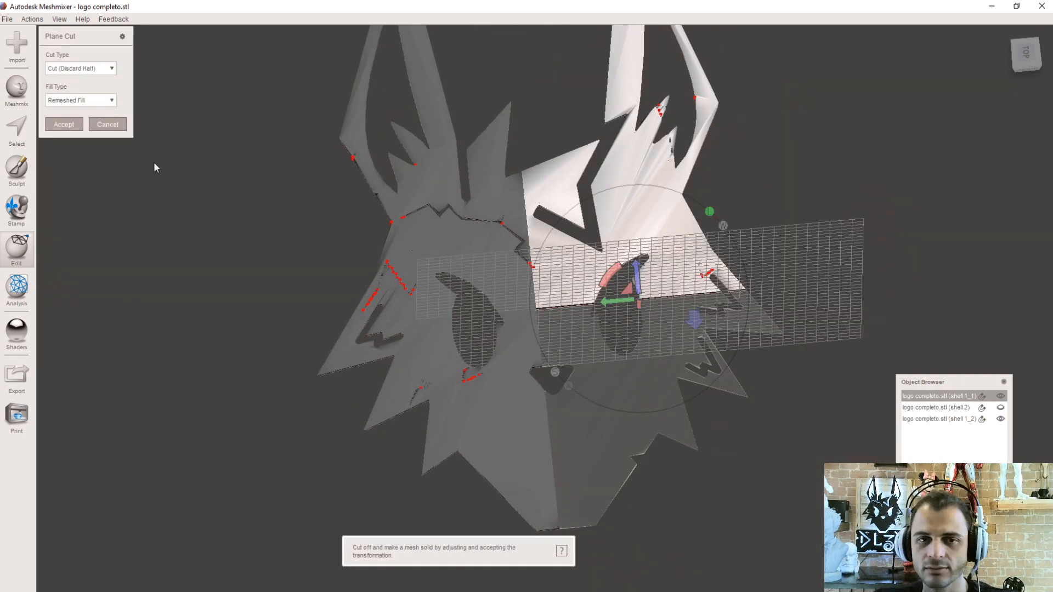
# Cut the right half horizontally with Slice (Keep Both) and separate the result into shells
pyautogui.click(81, 68)
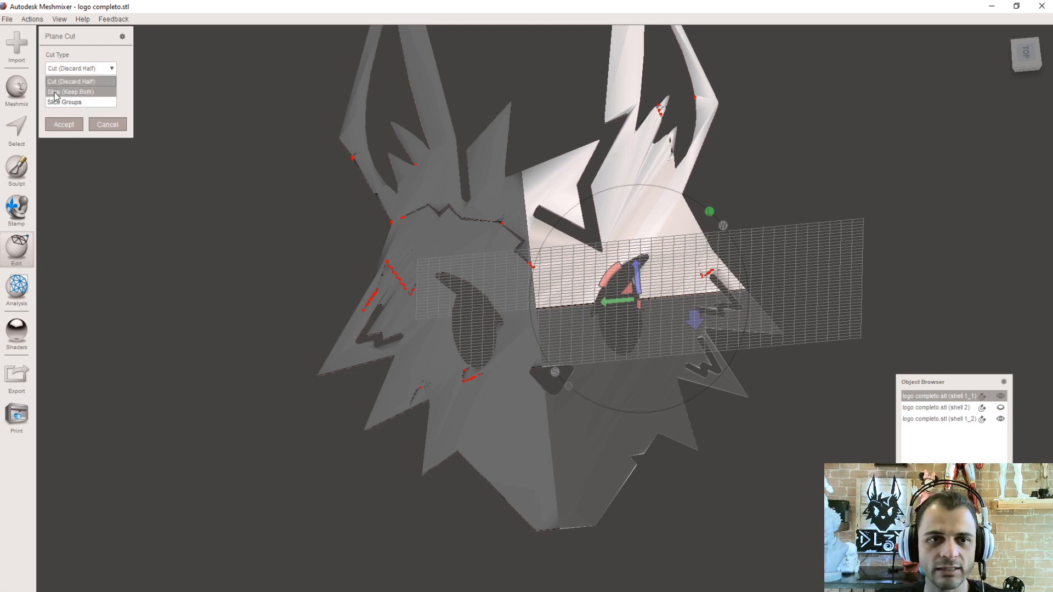
pyautogui.click(71, 92)
pyautogui.click(64, 126)
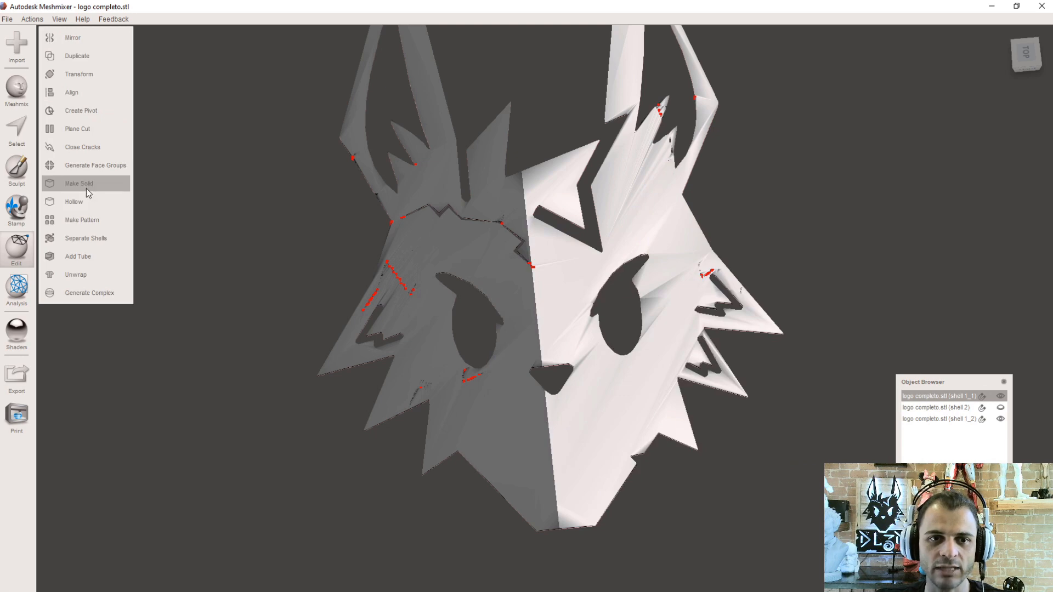
pyautogui.click(88, 239)
pyautogui.moveTo(750, 249); pyautogui.dragTo(583, 239, button='right')
# Make the left half of the head active and place a horizontal Plane Cut across its eye
pyautogui.click(484, 268)
pyautogui.moveTo(484, 267); pyautogui.dragTo(392, 287, button='right')
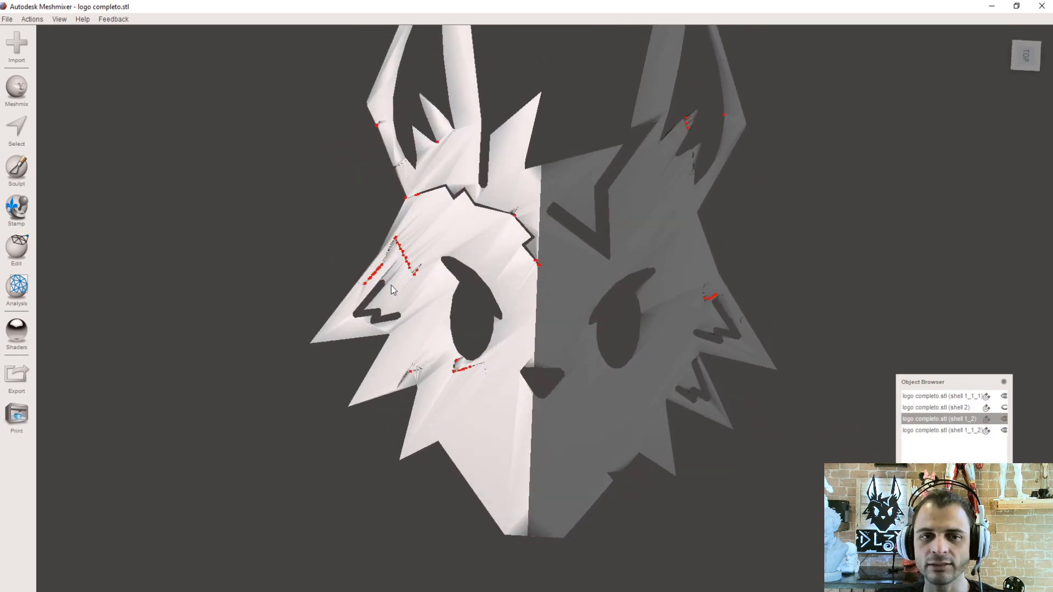
pyautogui.click(23, 258)
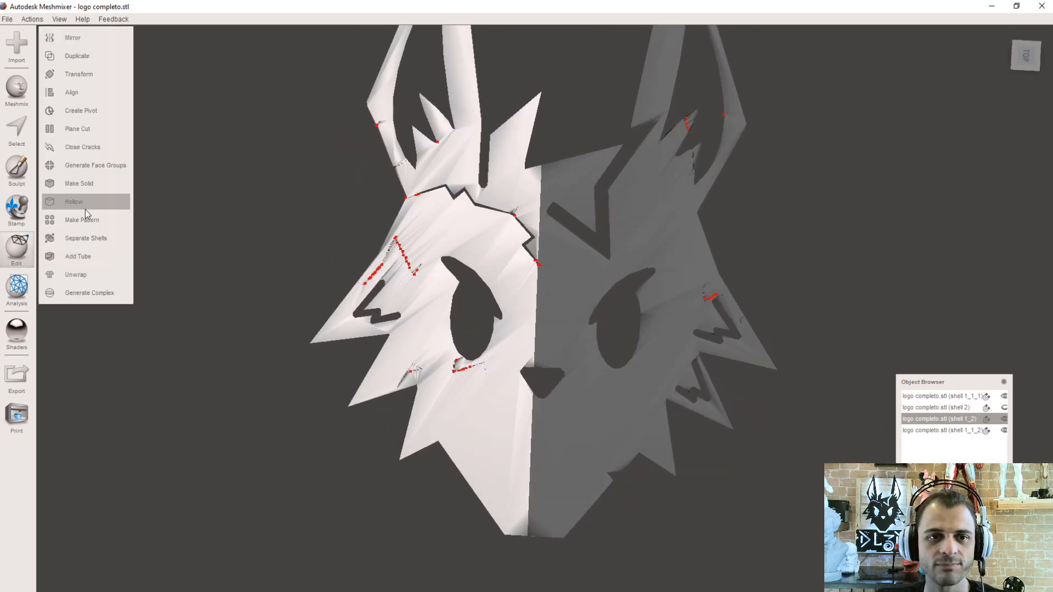
pyautogui.click(82, 128)
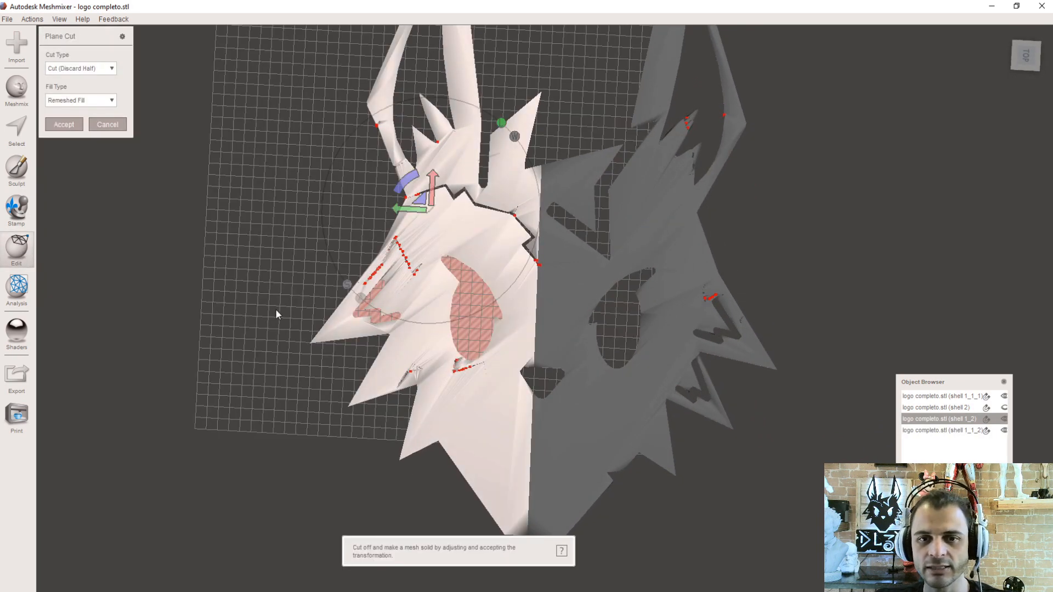
pyautogui.moveTo(265, 303); pyautogui.dragTo(551, 314)
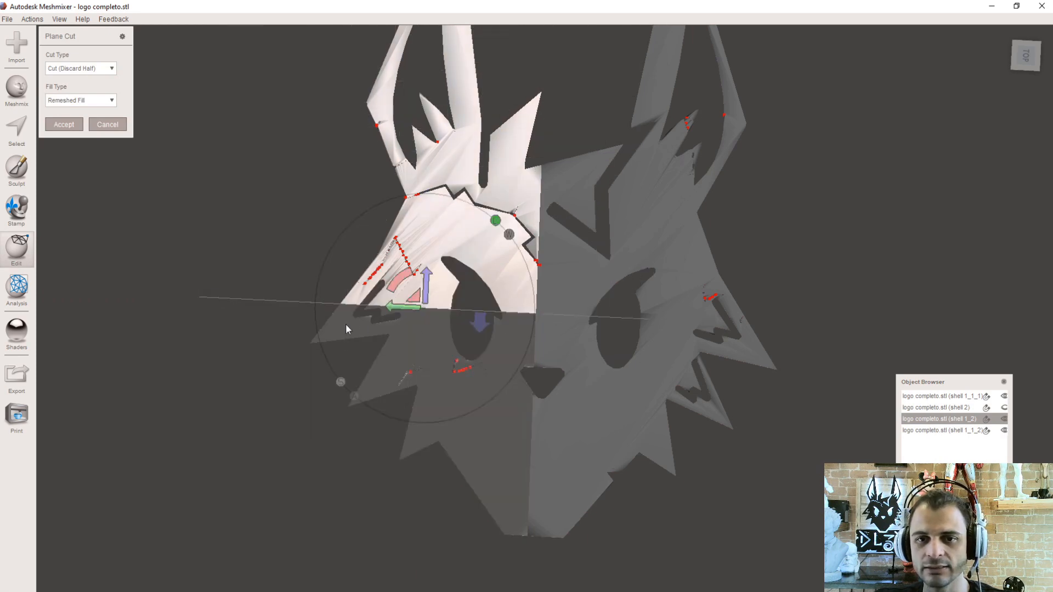
pyautogui.moveTo(346, 323); pyautogui.dragTo(349, 336, button='right')
pyautogui.moveTo(454, 309); pyautogui.dragTo(457, 316, button='right')
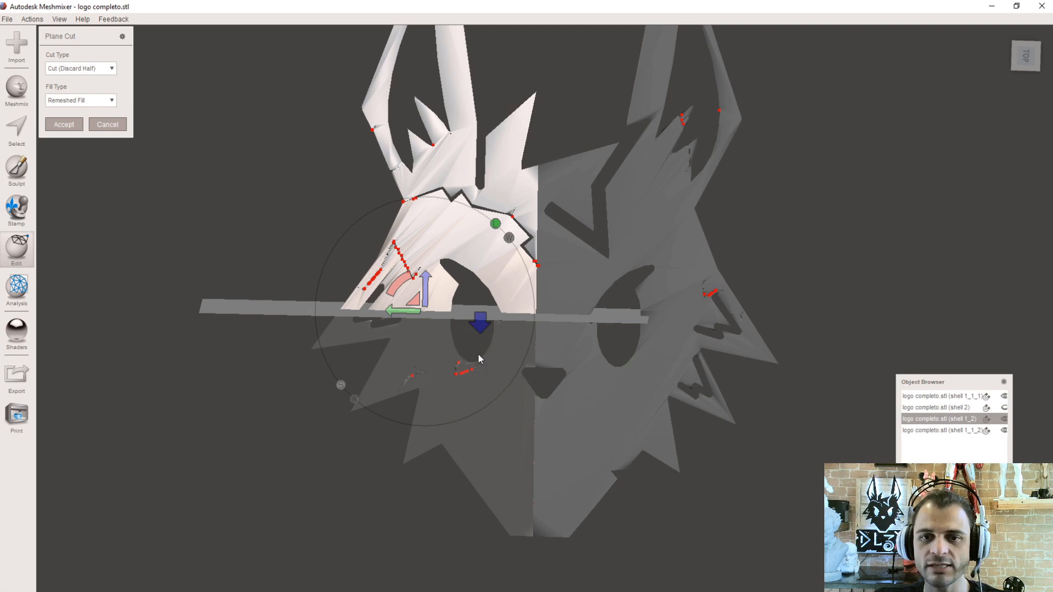
pyautogui.moveTo(414, 299)
pyautogui.mouseDown()
pyautogui.moveTo(420, 322)
pyautogui.moveTo(423, 294)
pyautogui.mouseUp()
pyautogui.moveTo(139, 221); pyautogui.dragTo(144, 193, button='right')
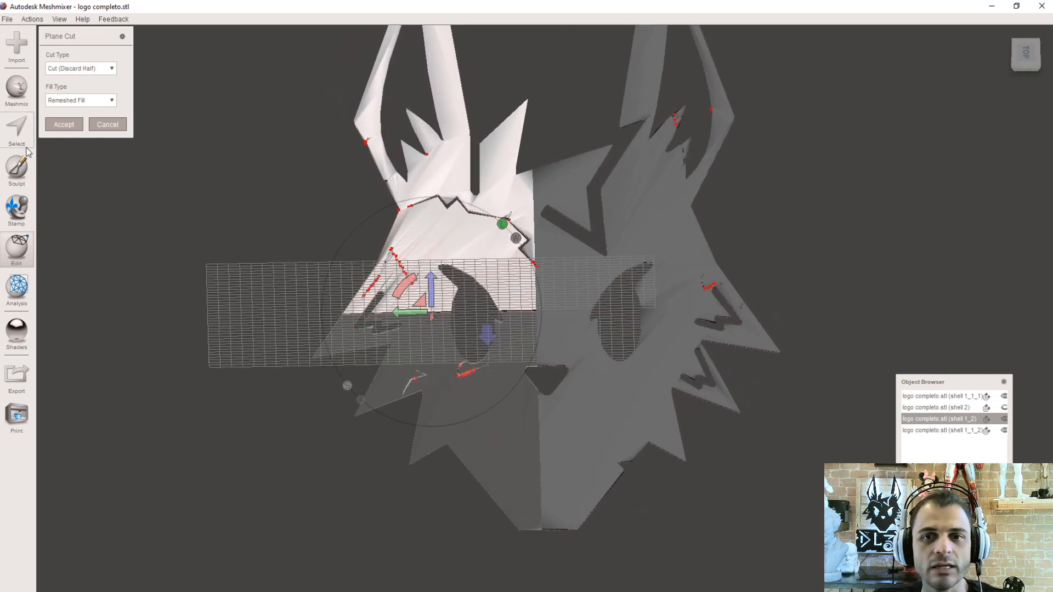
# Cut the left half with Slice (Keep Both) and separate its upper and lower parts into shells
pyautogui.click(88, 68)
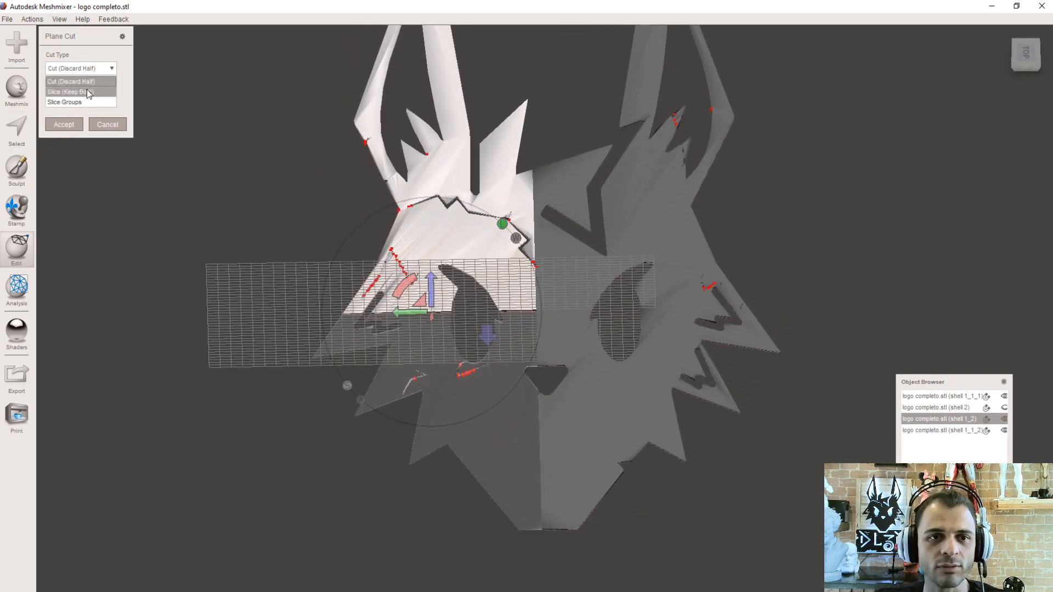
pyautogui.click(85, 92)
pyautogui.click(68, 126)
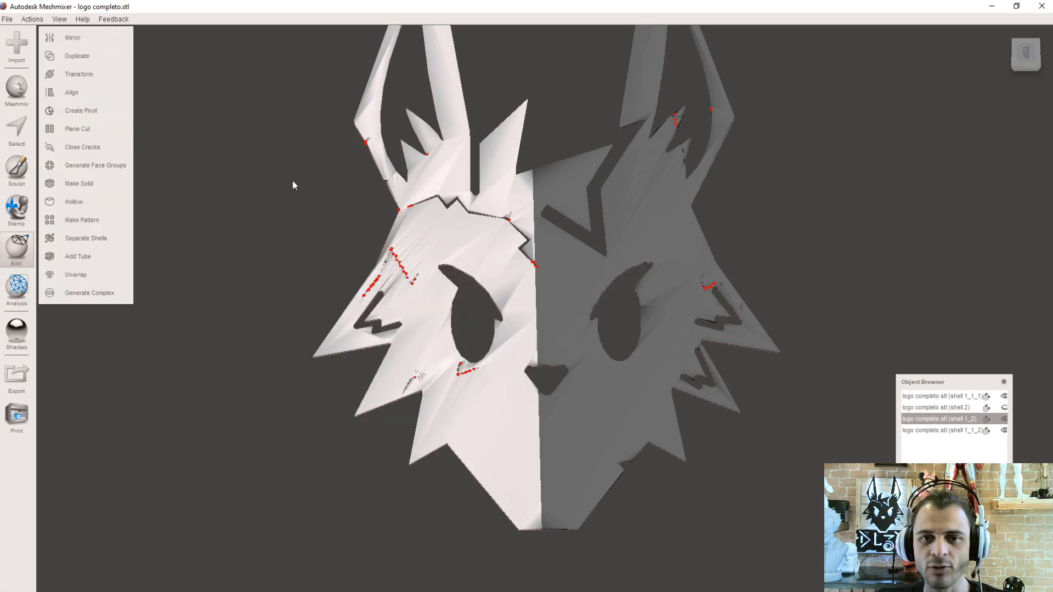
pyautogui.click(88, 239)
# Check the separated pieces of the wolf head by making them active one after another
pyautogui.click(461, 255)
pyautogui.click(483, 372)
pyautogui.click(564, 254)
pyautogui.click(493, 291)
pyautogui.click(470, 362)
pyautogui.moveTo(647, 260); pyautogui.dragTo(495, 220, button='right')
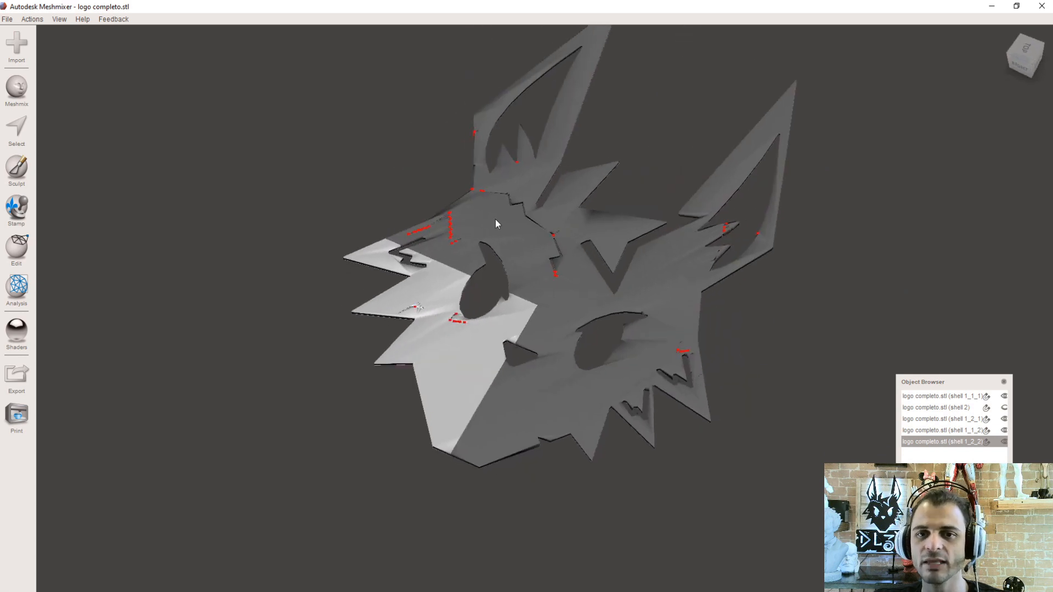
# Make the upper left piece of the wolf head active and export it to Área de Trabalho as the STL file "parte 1"
pyautogui.click(496, 219)
pyautogui.moveTo(278, 259); pyautogui.dragTo(298, 142, button='right')
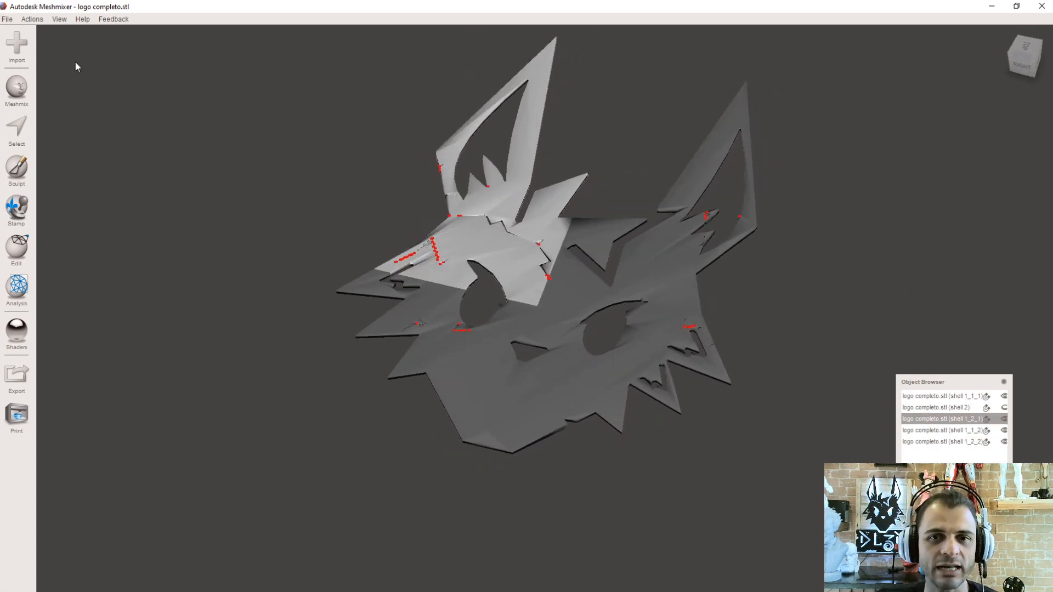
pyautogui.click(4, 21)
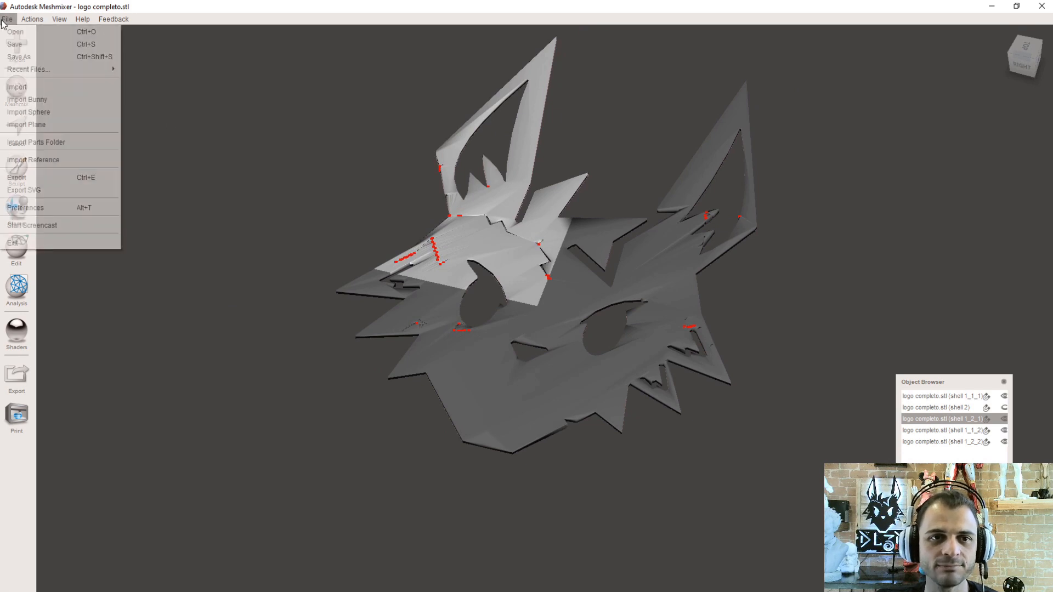
pyautogui.click(36, 177)
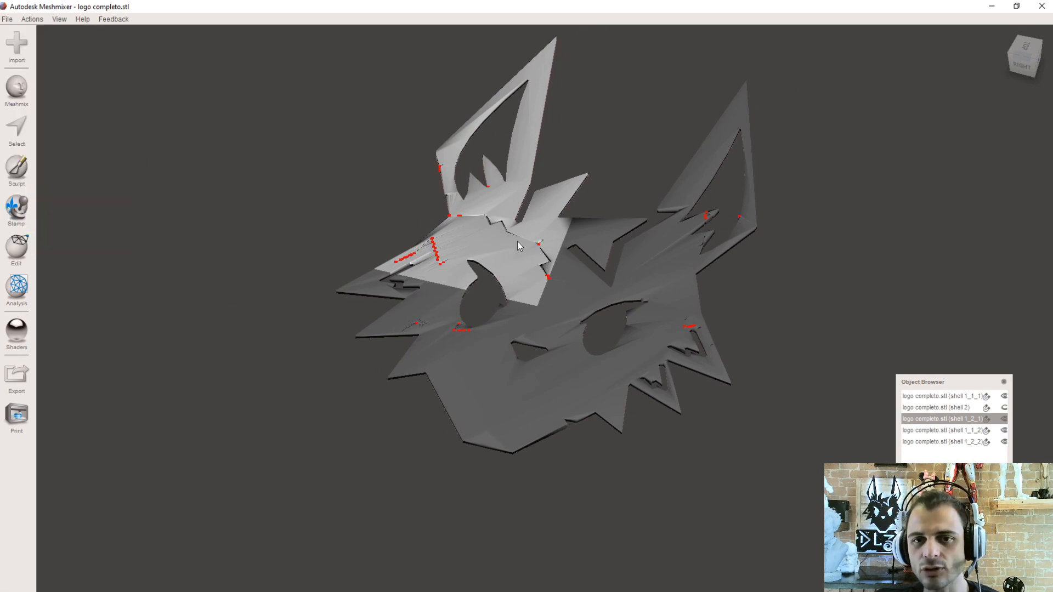
pyautogui.click(7, 19)
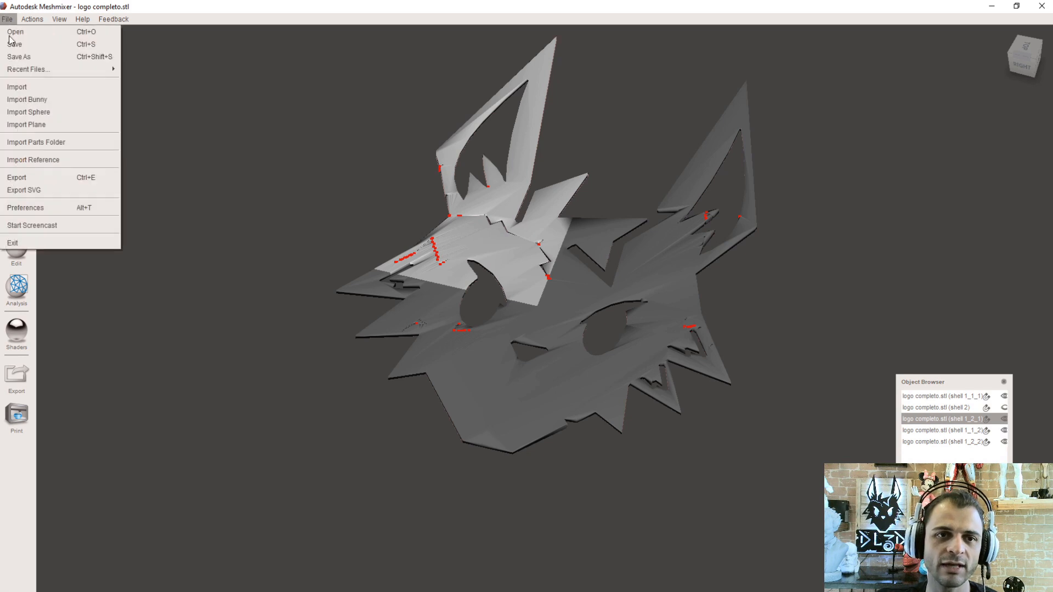
pyautogui.click(39, 177)
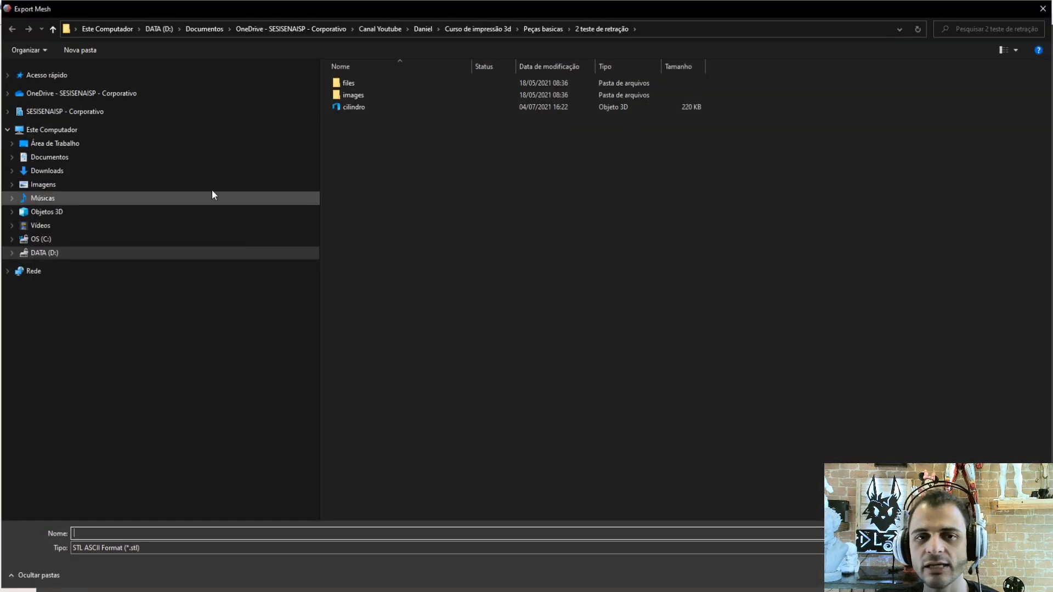
pyautogui.click(34, 144)
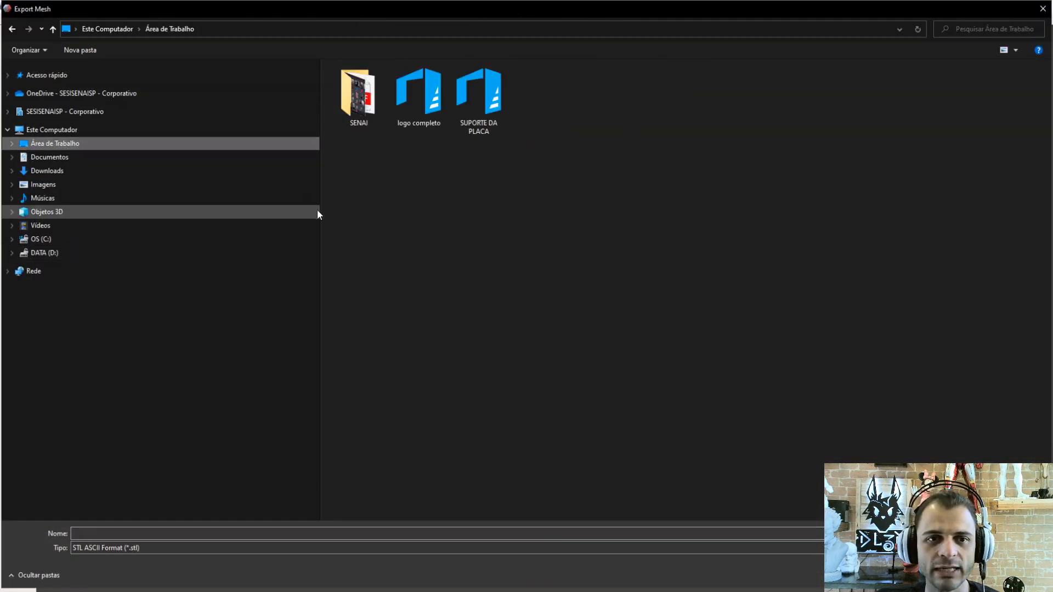
pyautogui.click(137, 533)
pyautogui.write('parte 1')
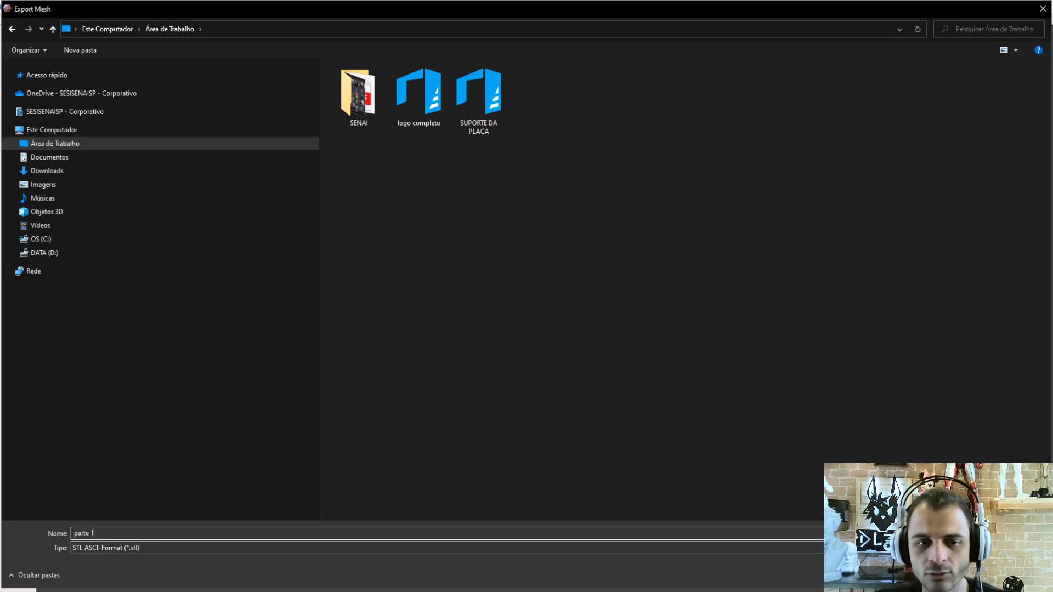
pyautogui.press('Return')
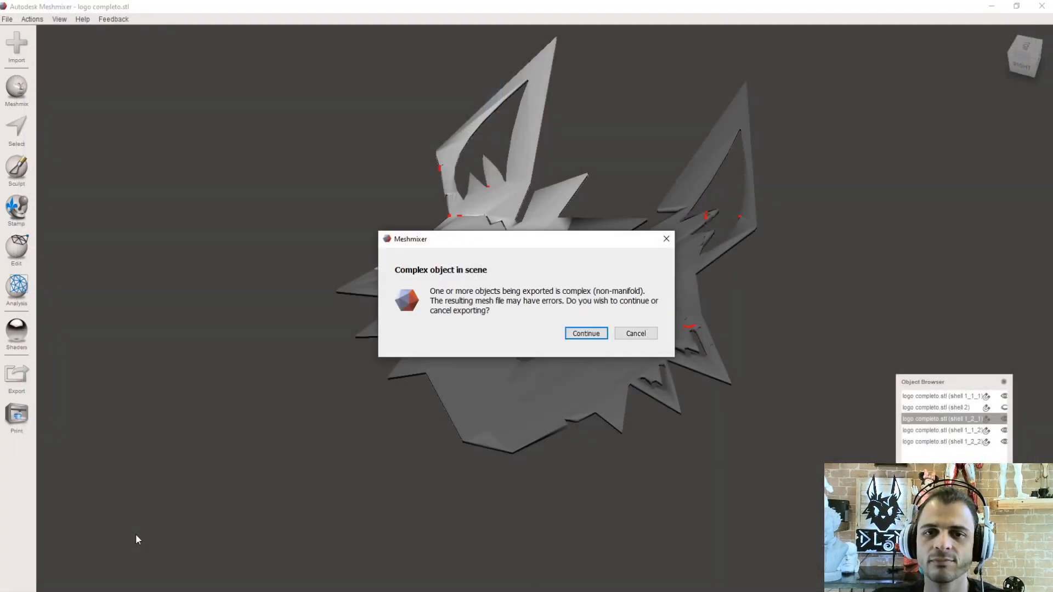
pyautogui.click(585, 335)
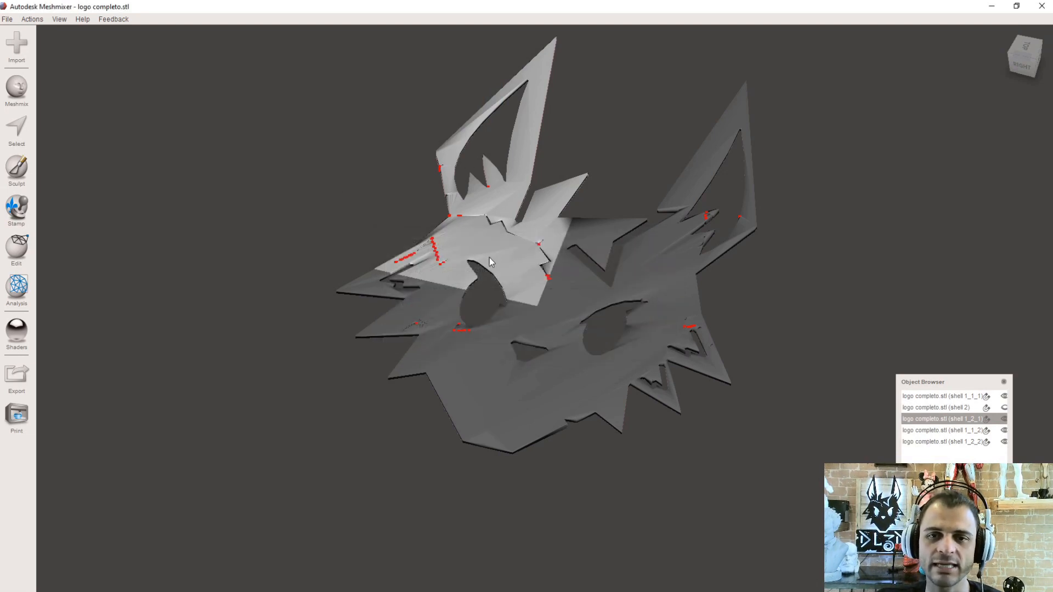
# Make the upper right piece of the wolf head active and export it as the STL file "parte 2"
pyautogui.click(650, 270)
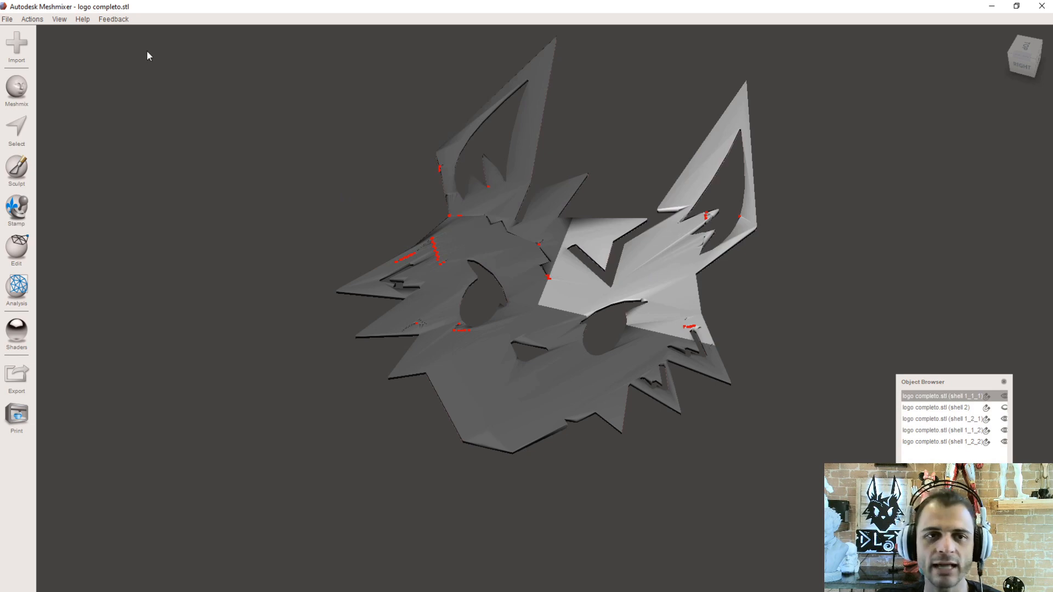
pyautogui.click(8, 19)
pyautogui.click(18, 177)
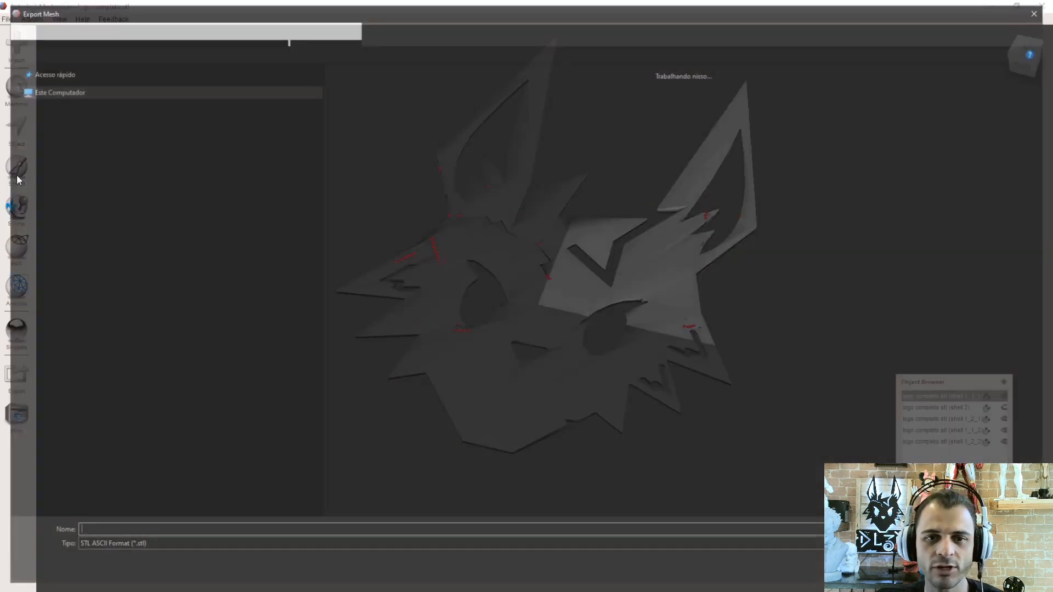
pyautogui.press('Escape')
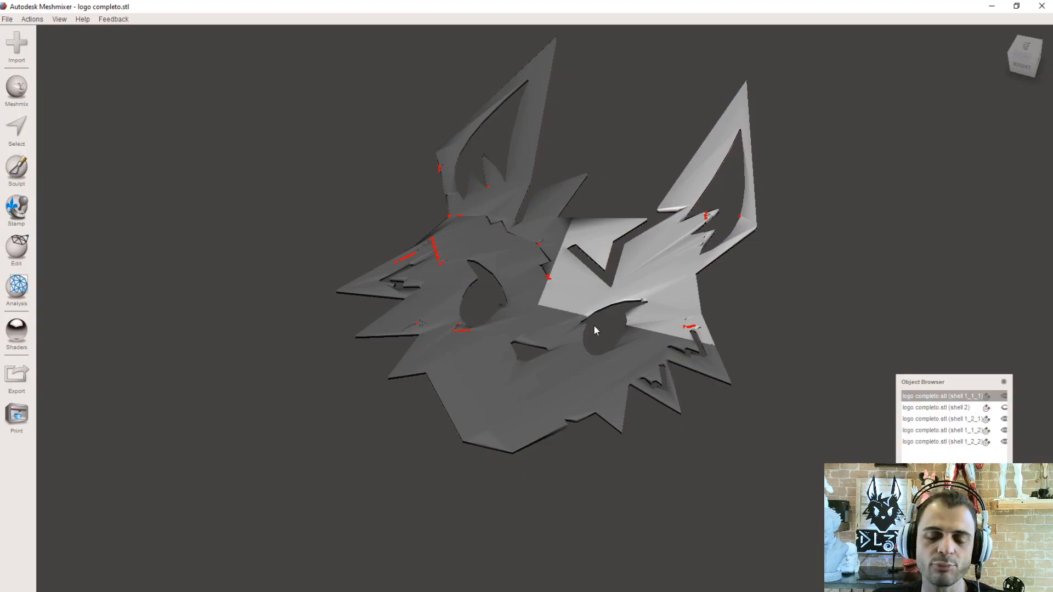
# Switch to Ultimaker Cura and open the file "parte 1" from Área de Trabalho
pyautogui.click(991, 10)
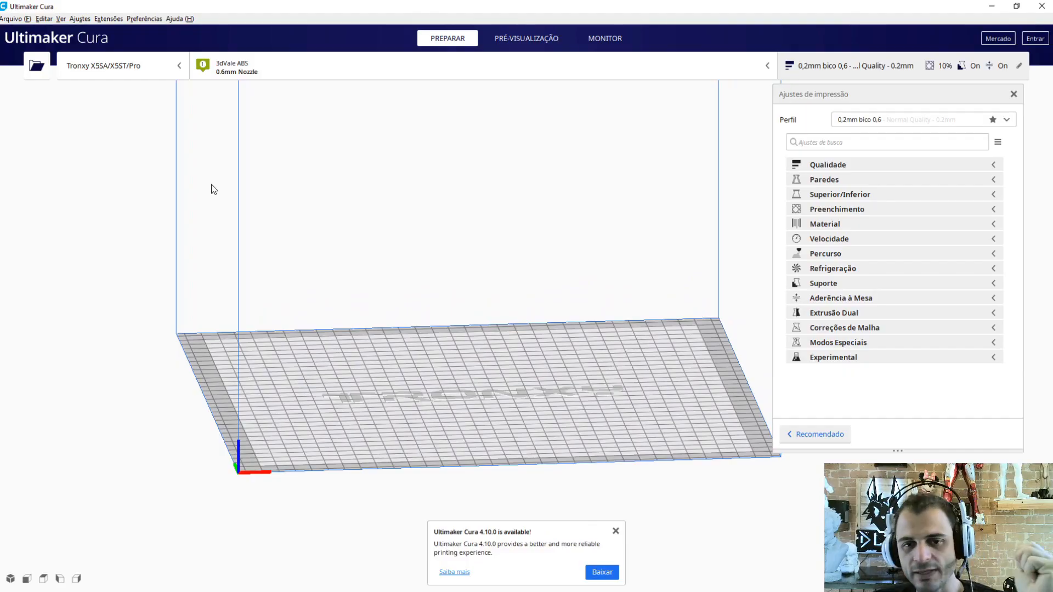
pyautogui.click(37, 64)
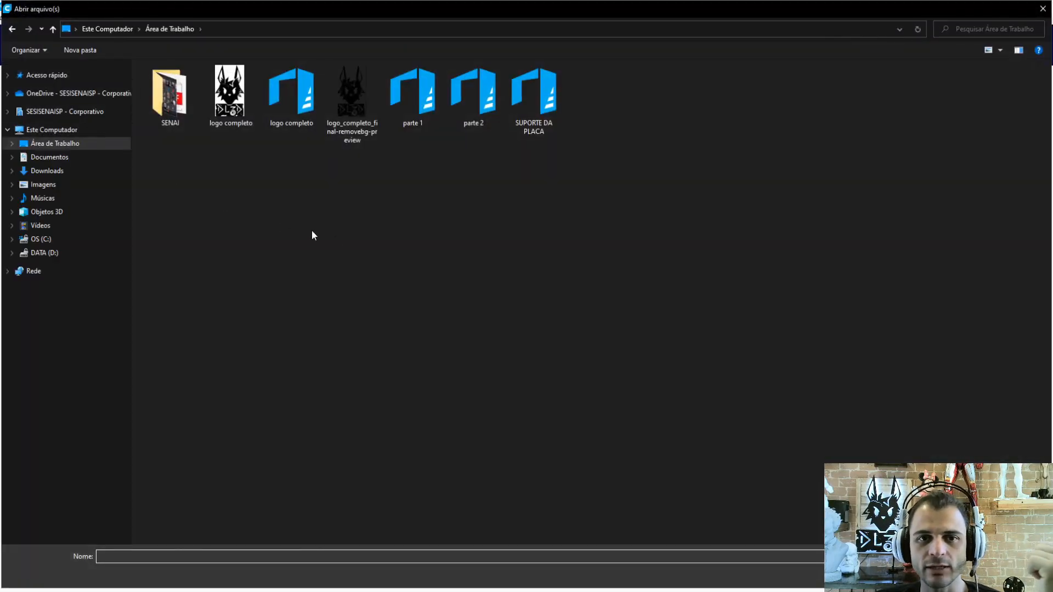
pyautogui.doubleClick(417, 92)
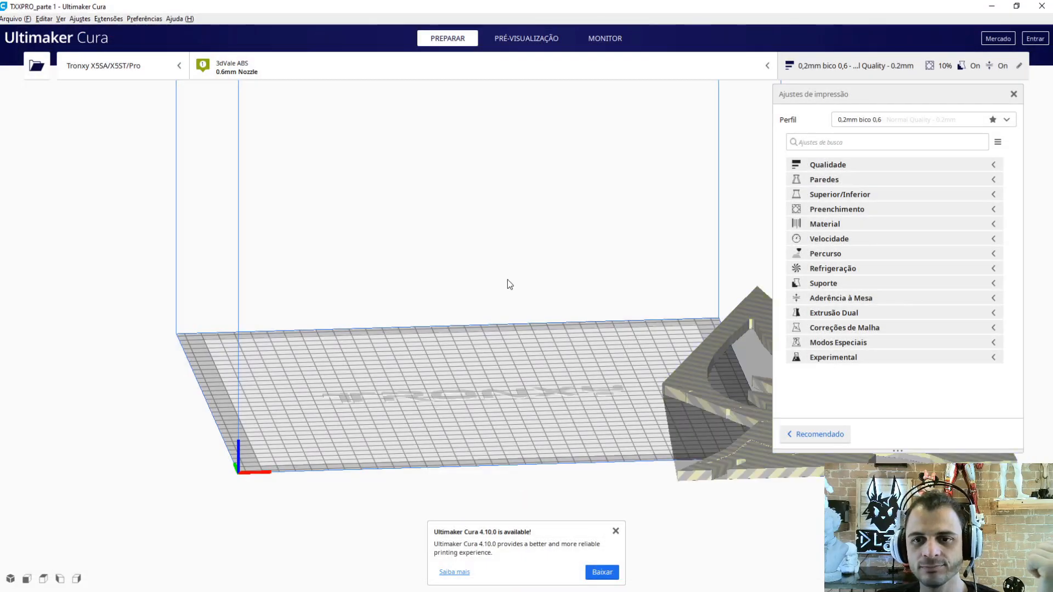
# Select the imported part and move it onto the build plate with its flat cut edge near the plate's front edge
pyautogui.scroll(5, 493, 329)
pyautogui.scroll(-5, 479, 376)
pyautogui.click(642, 341)
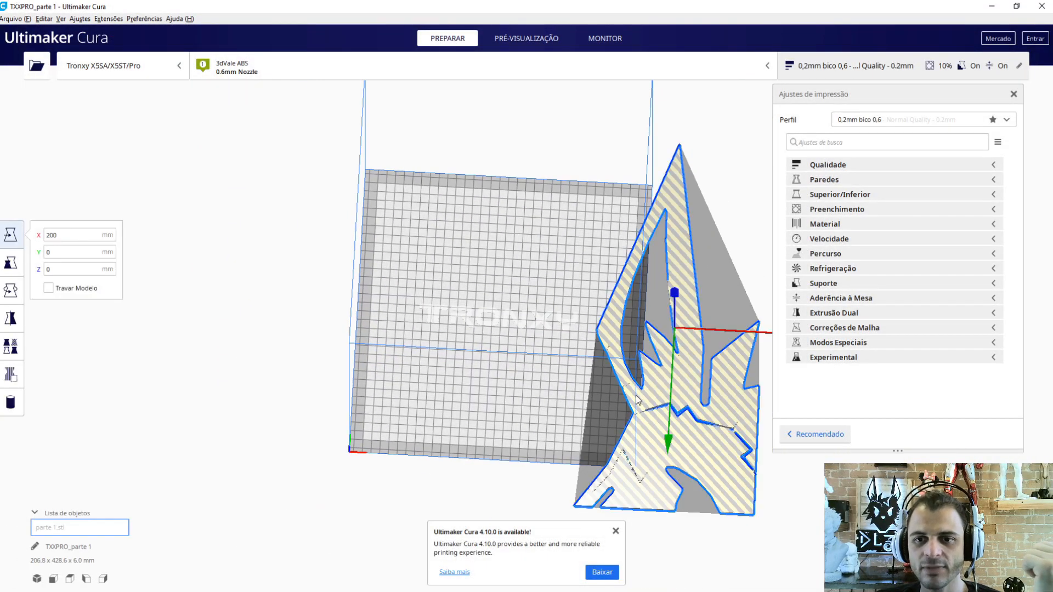
pyautogui.moveTo(683, 480); pyautogui.dragTo(493, 370)
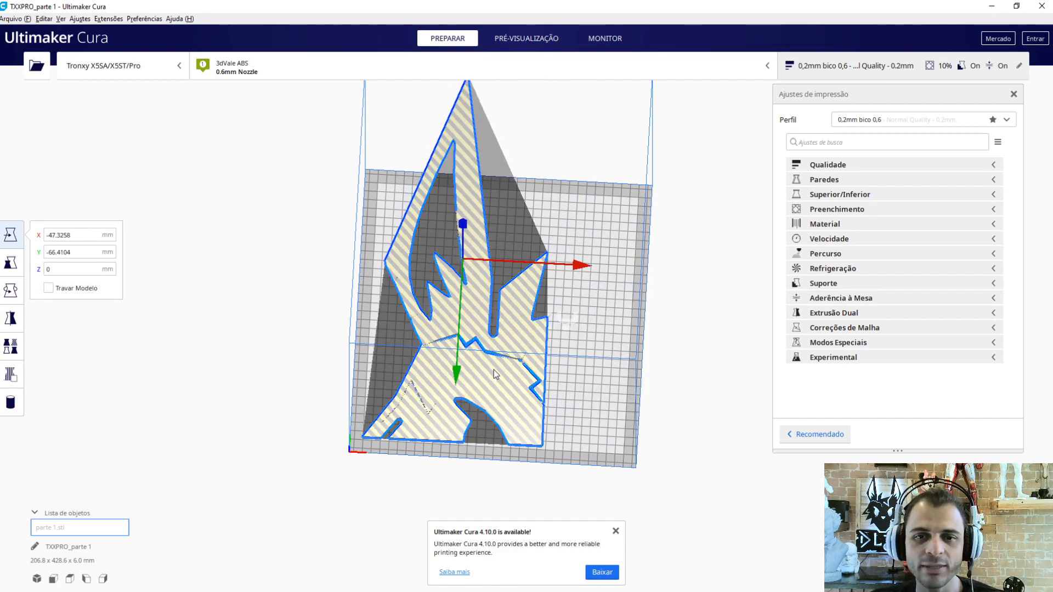
# Rotate the part so its ear points diagonally across the build plate and reposition it to check whether it fits
pyautogui.click(10, 291)
pyautogui.moveTo(572, 257); pyautogui.dragTo(549, 289)
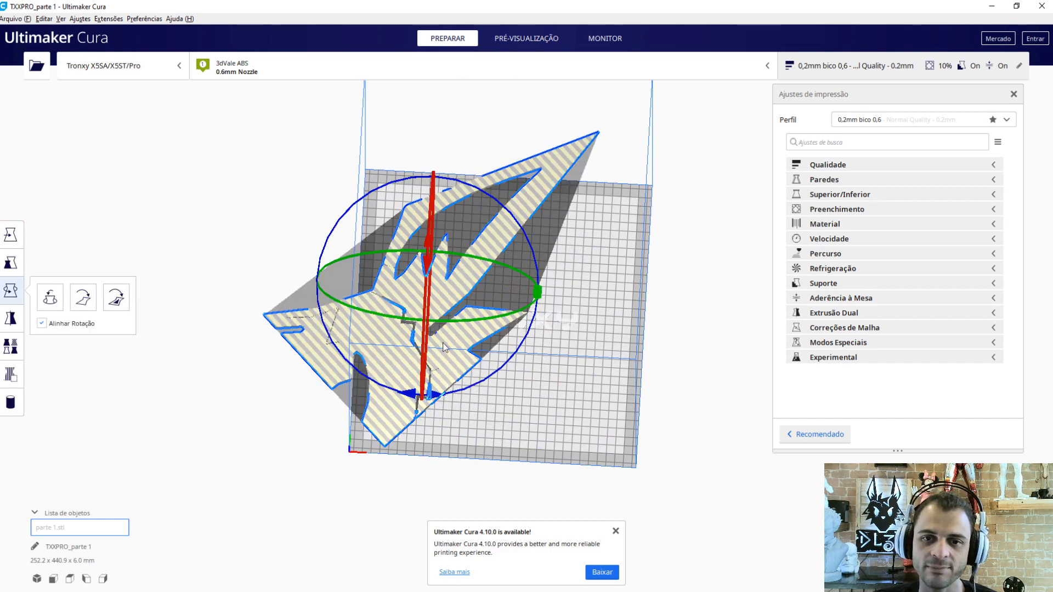
pyautogui.click(10, 235)
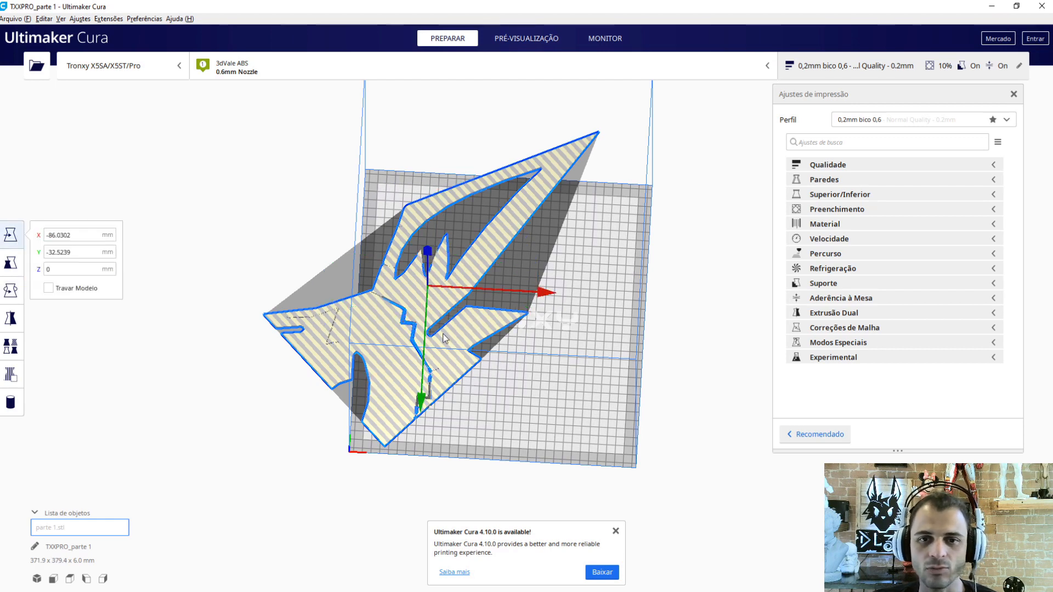
pyautogui.moveTo(460, 340); pyautogui.dragTo(567, 339)
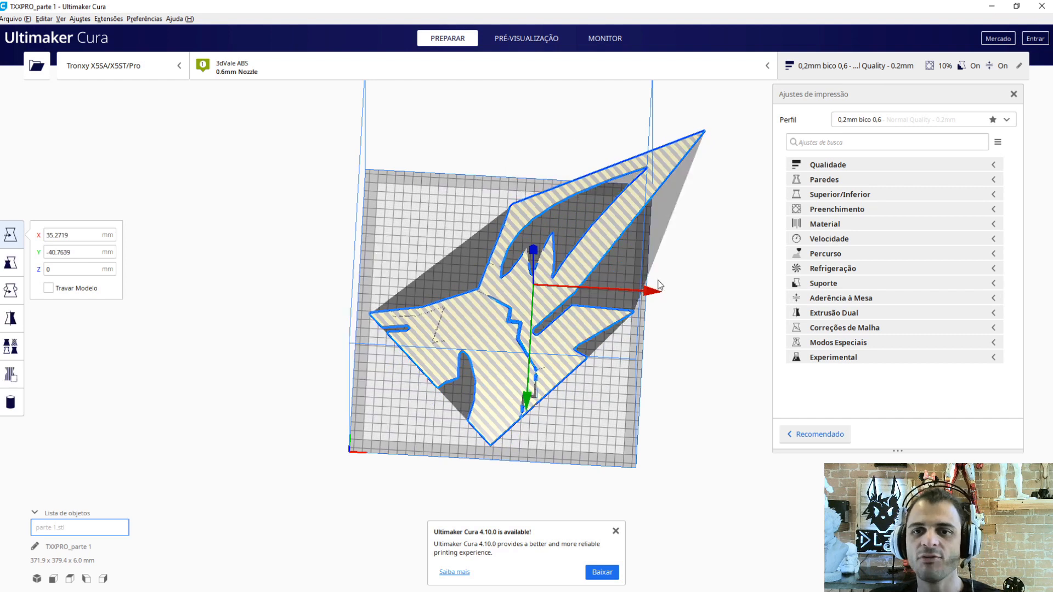
pyautogui.click(743, 212)
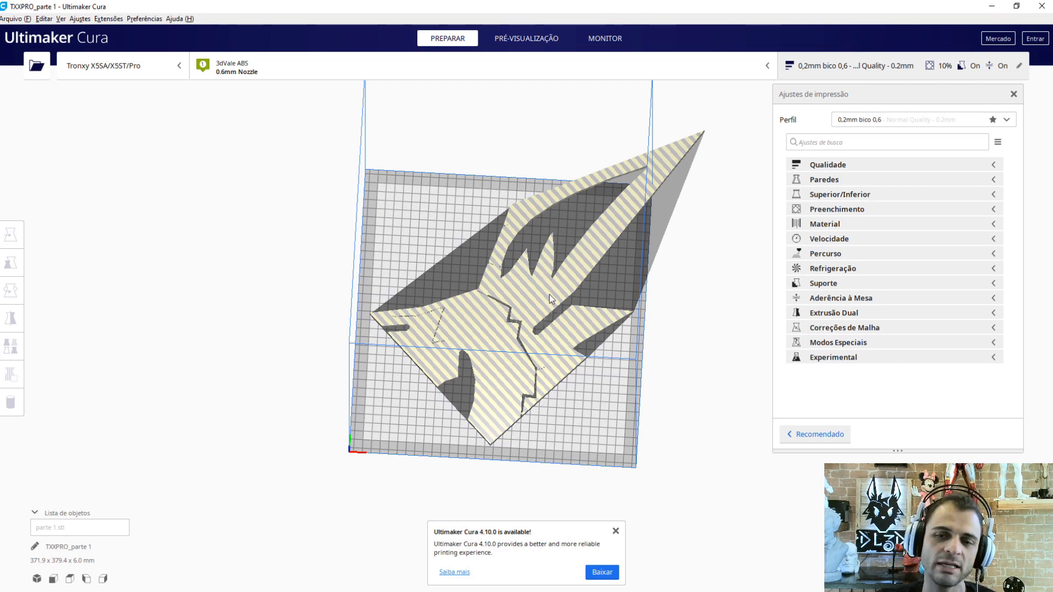
# Switch to Meshmixer, make the upper left piece active and place a slanted Plane Cut across the base of its ear
pyautogui.hotkey('alt', 'Tab')
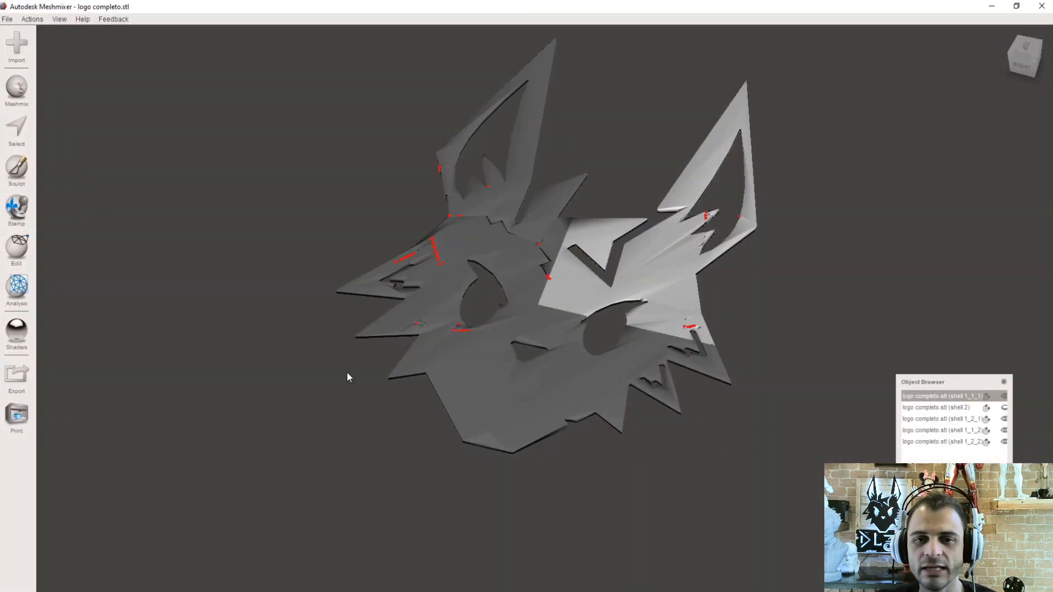
pyautogui.click(463, 213)
pyautogui.moveTo(280, 223); pyautogui.dragTo(269, 399, button='right')
pyautogui.click(24, 242)
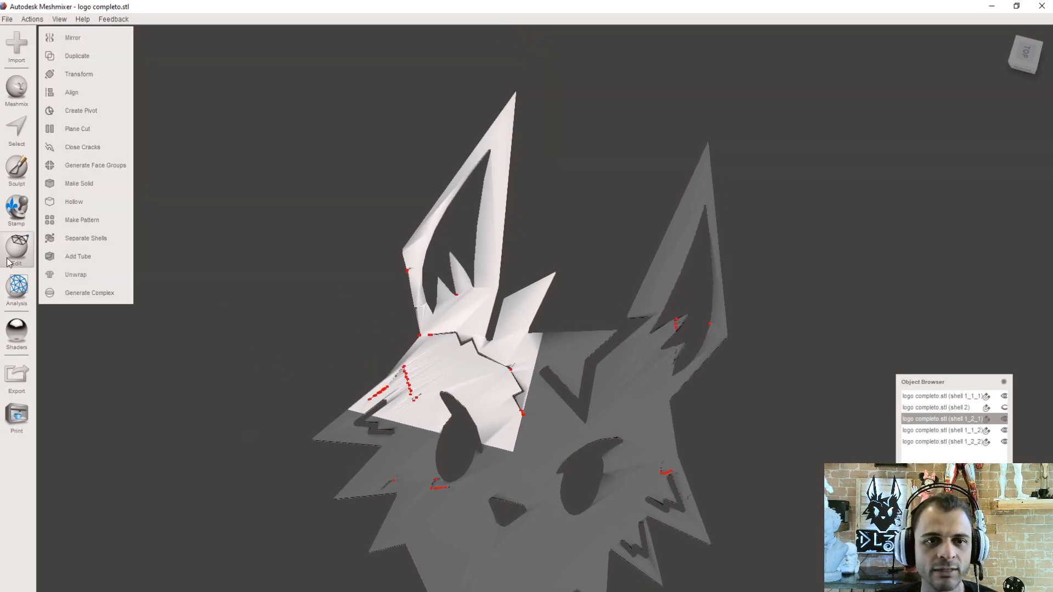
pyautogui.click(81, 131)
pyautogui.moveTo(341, 332); pyautogui.dragTo(585, 238)
pyautogui.moveTo(449, 271); pyautogui.dragTo(465, 295)
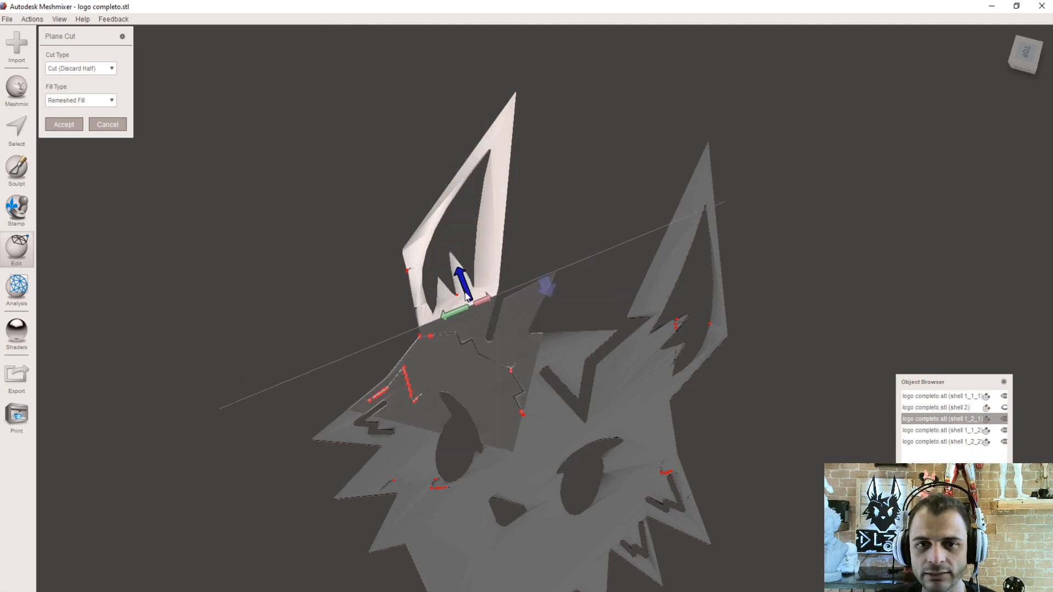
pyautogui.moveTo(557, 242)
pyautogui.mouseDown(button='right')
pyautogui.moveTo(571, 262)
pyautogui.moveTo(574, 242)
pyautogui.mouseUp(button='right')
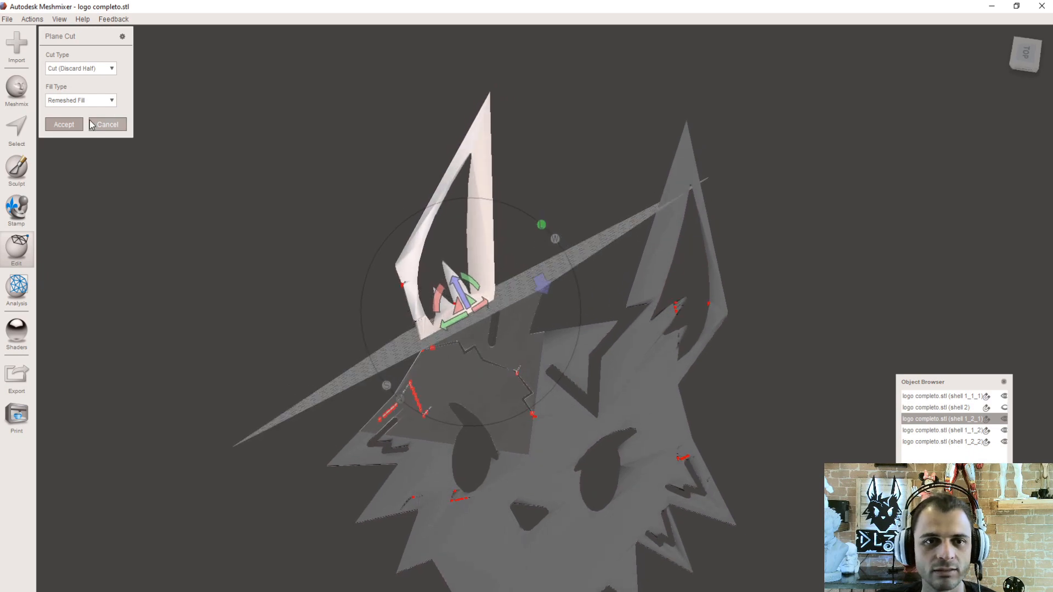
# Cut the ear off with Slice (Keep Both), separate the result into shells and make the piece below the ear active
pyautogui.click(68, 66)
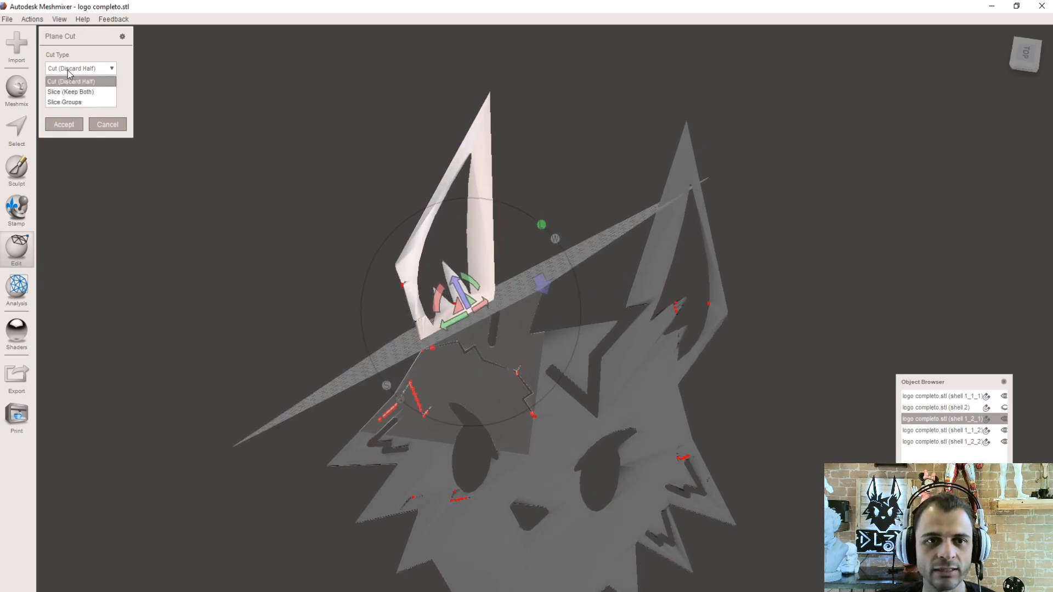
pyautogui.click(71, 92)
pyautogui.click(55, 126)
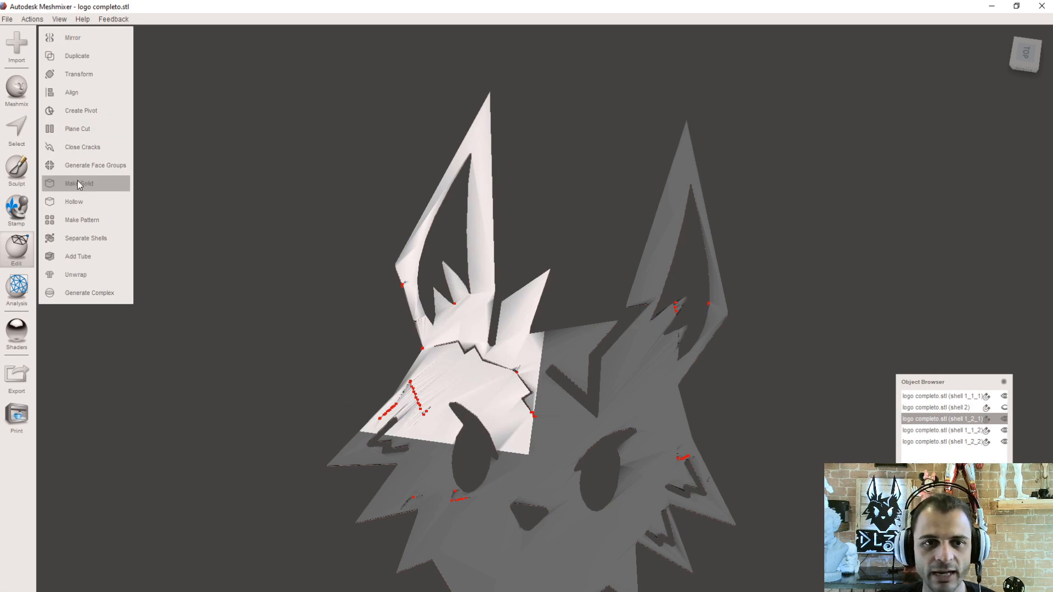
pyautogui.click(91, 242)
pyautogui.click(480, 366)
pyautogui.click(454, 293)
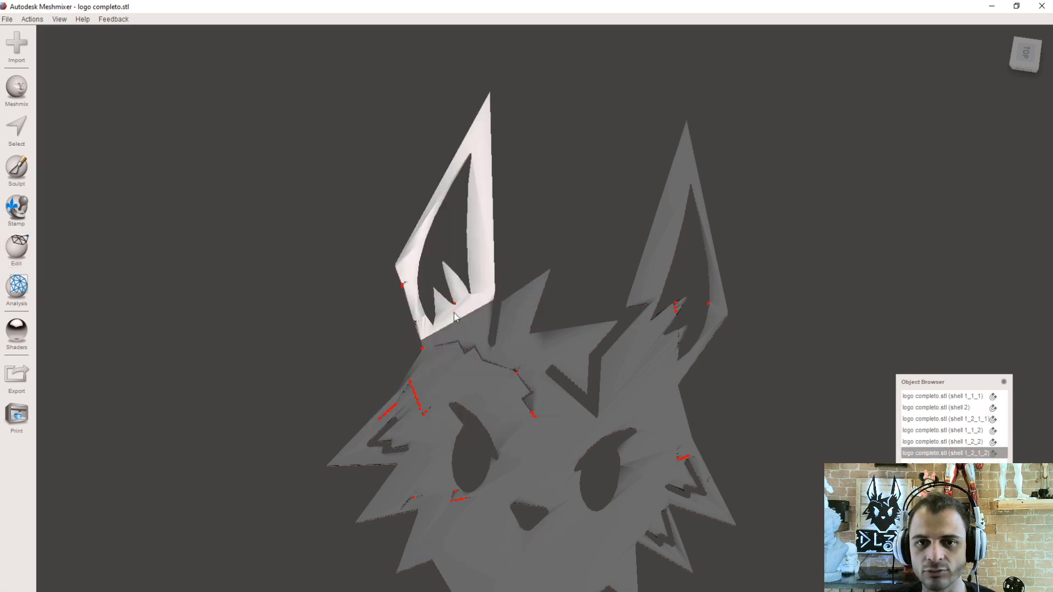
pyautogui.click(459, 363)
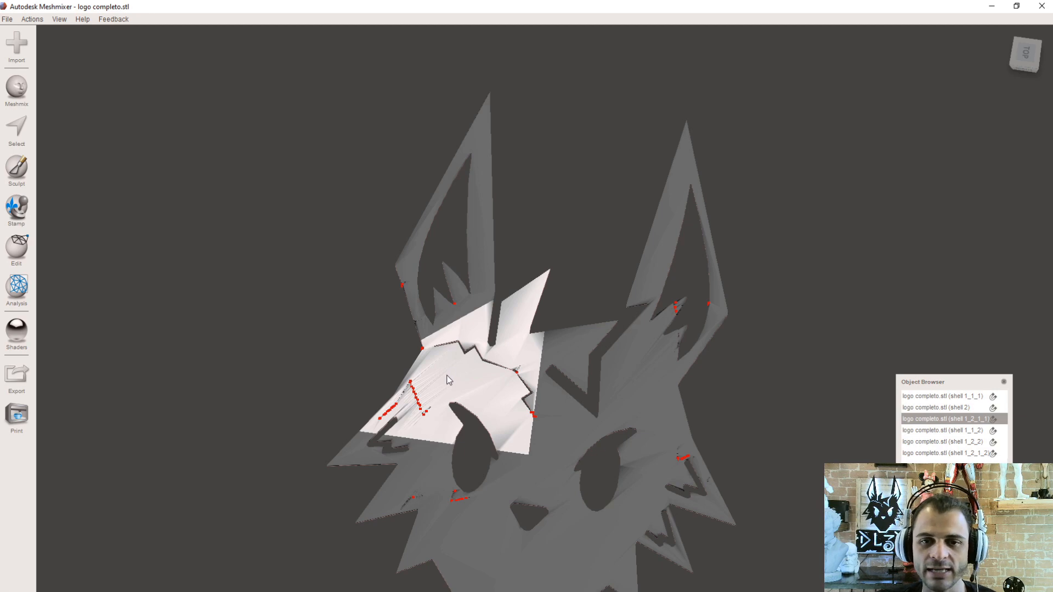
# Export the piece below the ear as STL, overwriting "parte 1", and switch to Ultimaker Cura
pyautogui.click(7, 19)
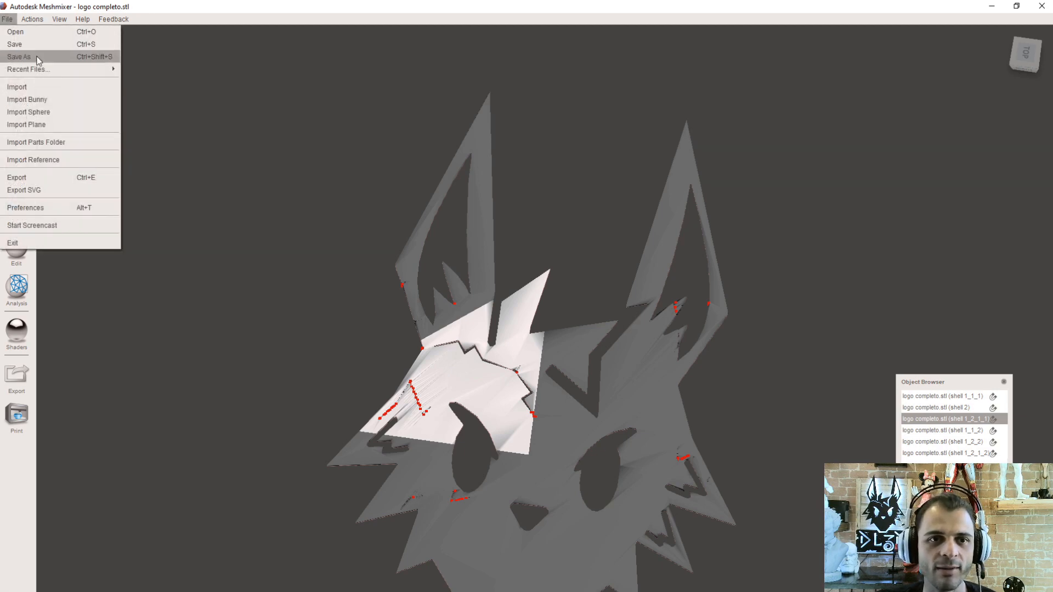
pyautogui.click(53, 179)
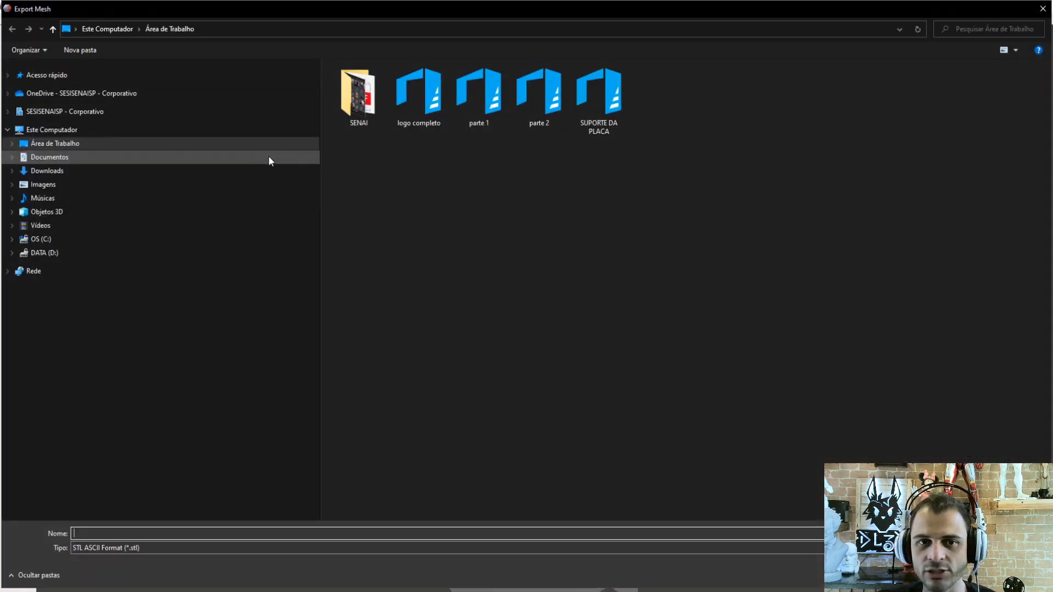
pyautogui.doubleClick(469, 101)
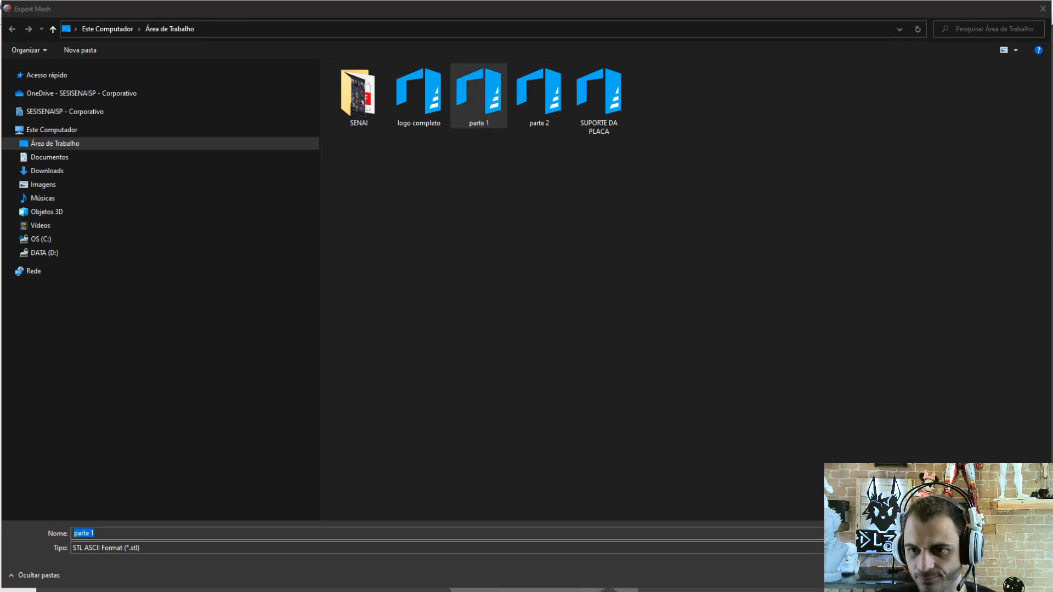
pyautogui.click(554, 301)
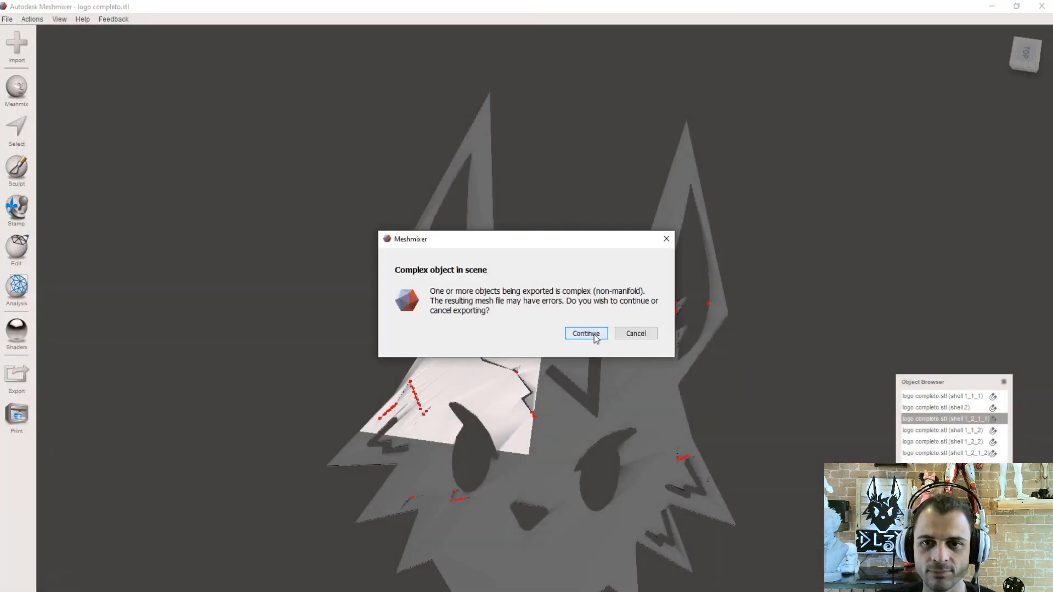
pyautogui.click(595, 334)
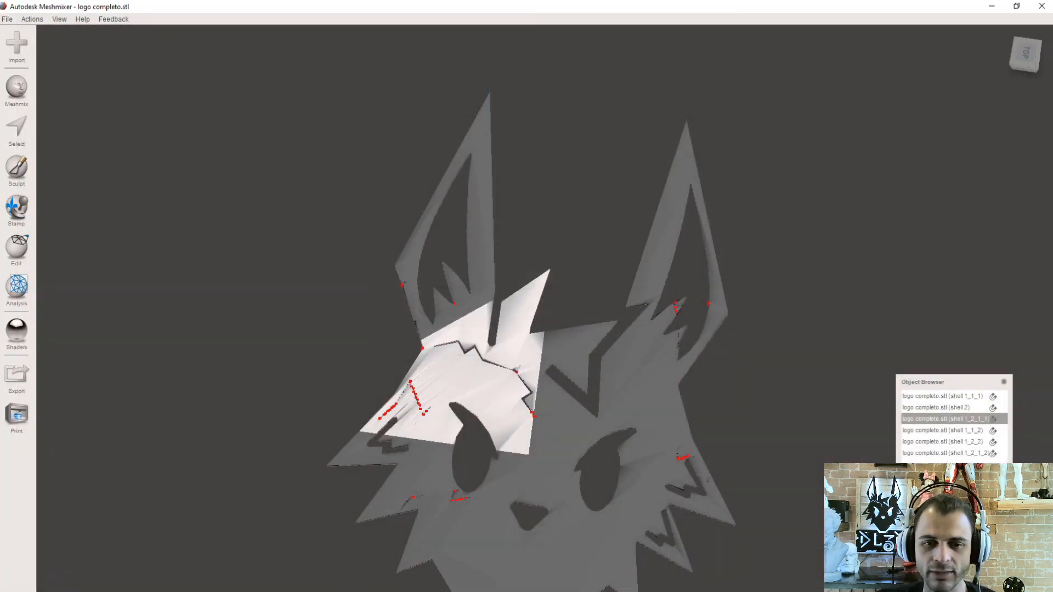
pyautogui.hotkey('alt', 'Tab')
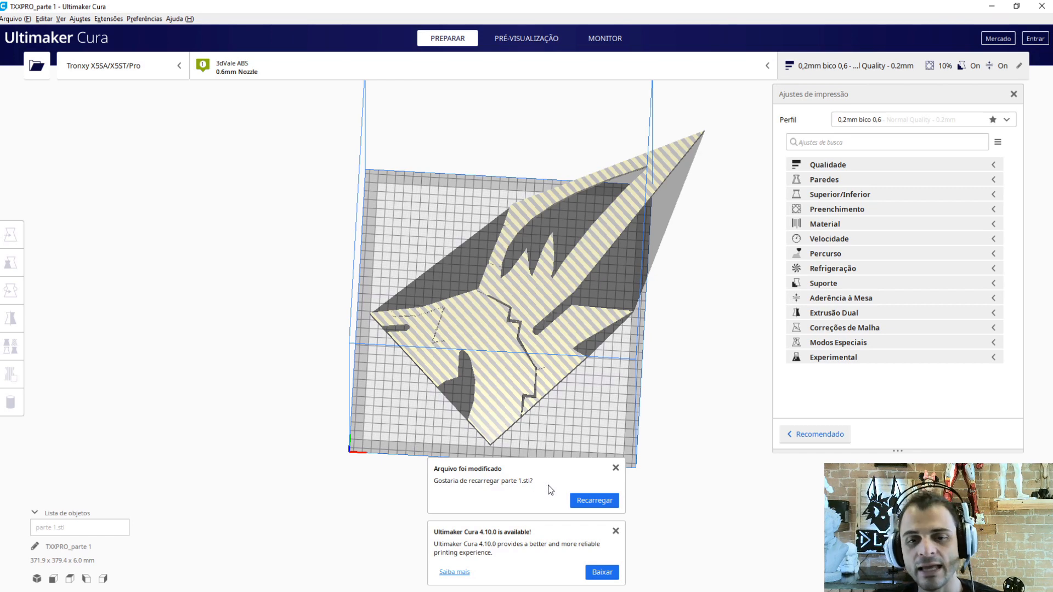
# Reload the modified "parte 1" file and move the part toward the middle of the build plate
pyautogui.click(588, 503)
pyautogui.click(557, 275)
pyautogui.moveTo(557, 376); pyautogui.dragTo(496, 401)
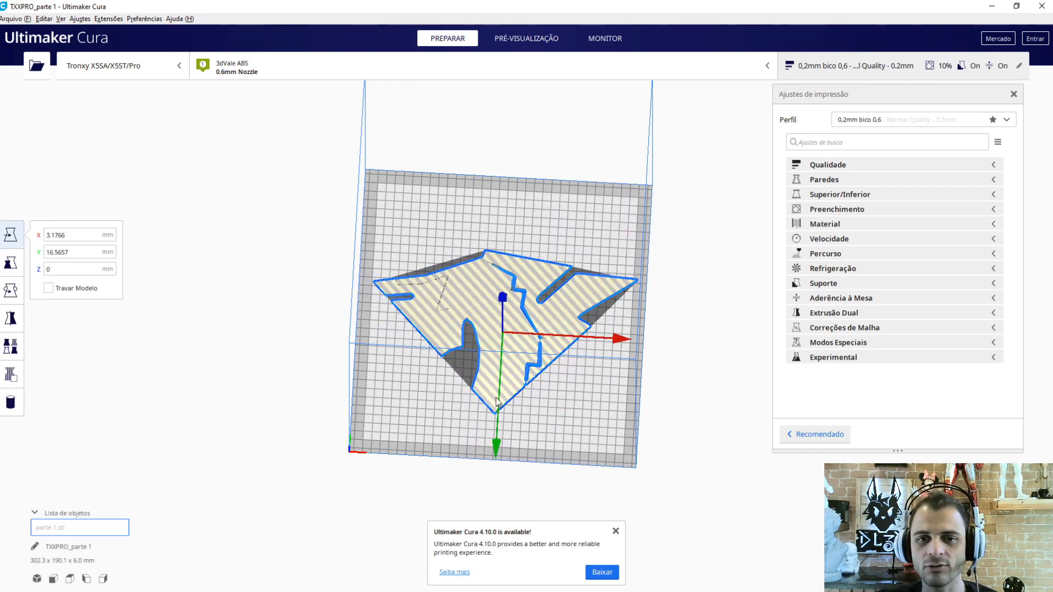
# Rotate the part until its straight outer edges align with the build plate and reposition it at about X -19.4, Y -11.8 mm
pyautogui.click(10, 291)
pyautogui.moveTo(583, 411); pyautogui.dragTo(649, 320)
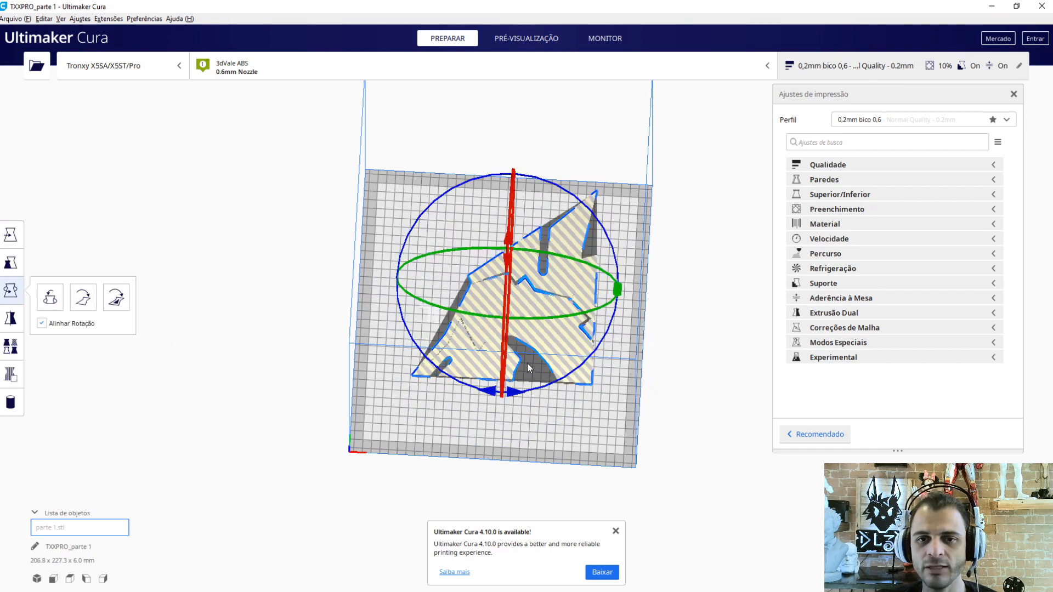
pyautogui.click(11, 235)
pyautogui.moveTo(472, 324); pyautogui.dragTo(450, 356)
pyautogui.moveTo(606, 370); pyautogui.dragTo(480, 334, button='right')
pyautogui.moveTo(480, 335); pyautogui.dragTo(494, 364)
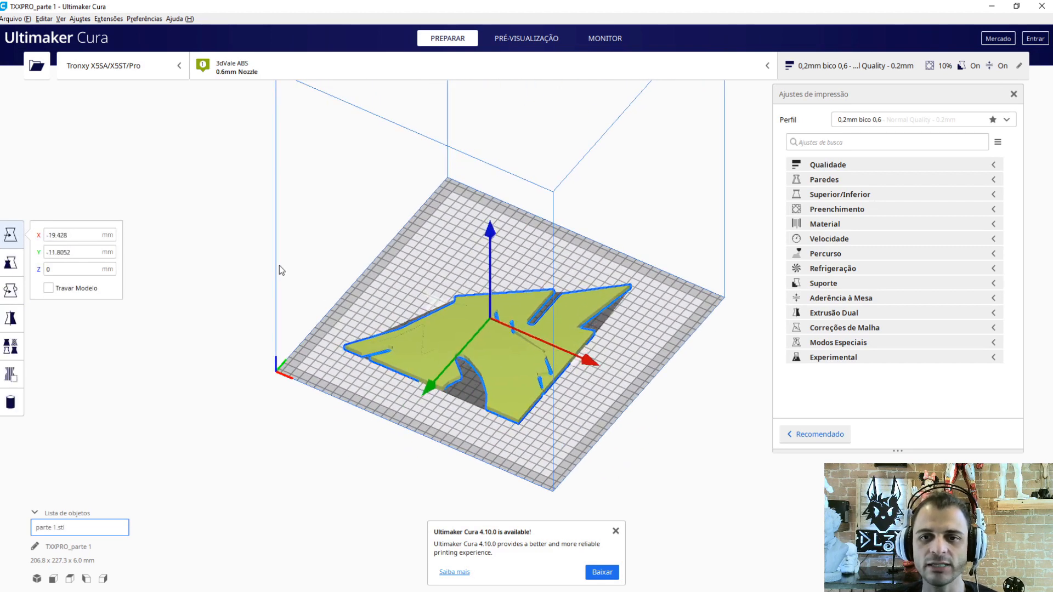
pyautogui.moveTo(281, 270); pyautogui.dragTo(496, 373, button='right')
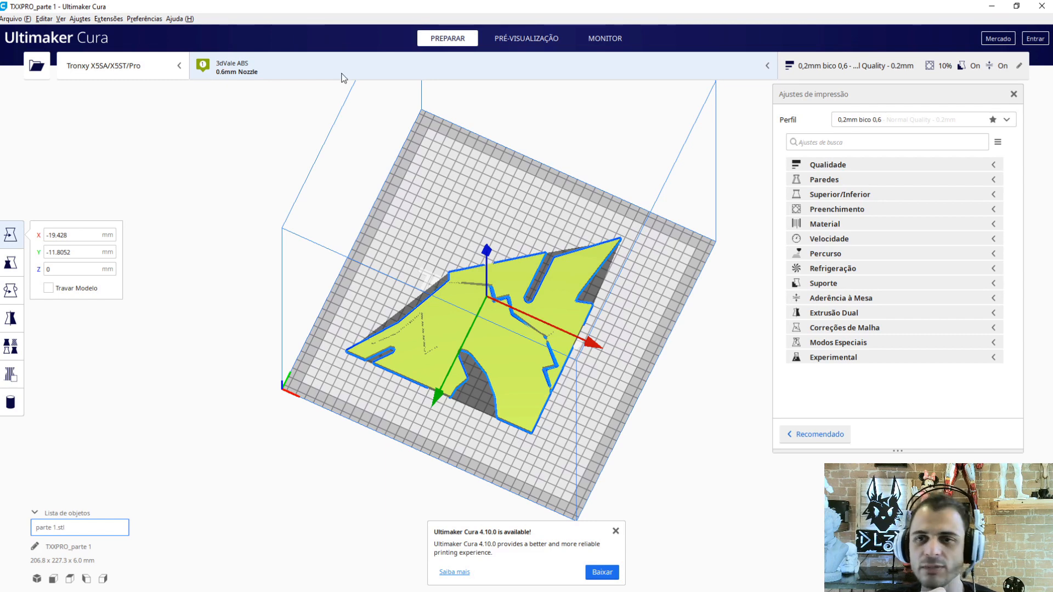
# Set the line width (Largura de Extrusão) in the quality settings to 0.6 mm
pyautogui.click(858, 168)
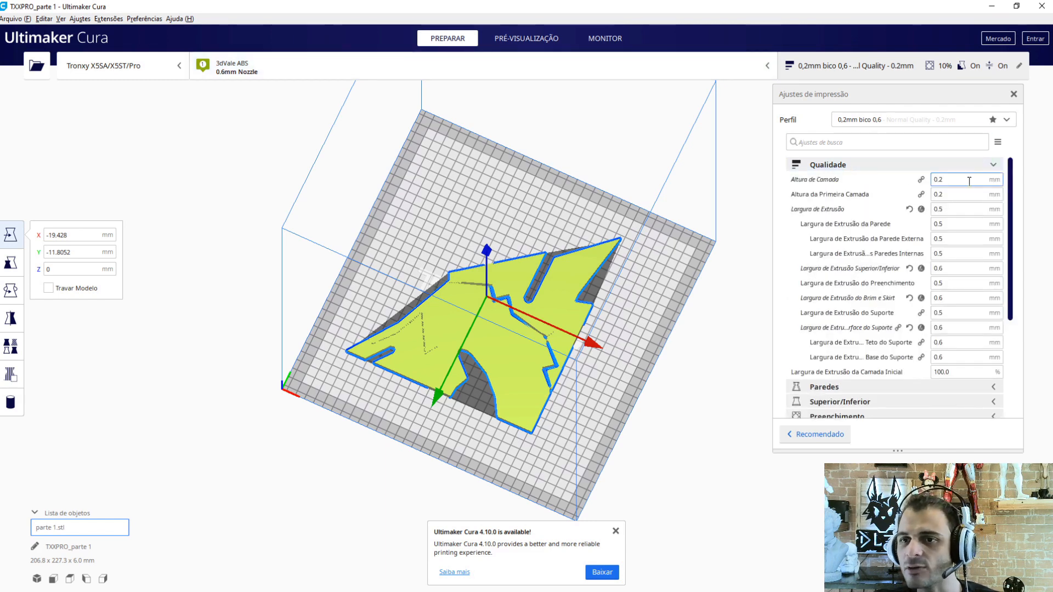
pyautogui.moveTo(949, 180)
pyautogui.doubleClick(951, 208)
pyautogui.write('6')
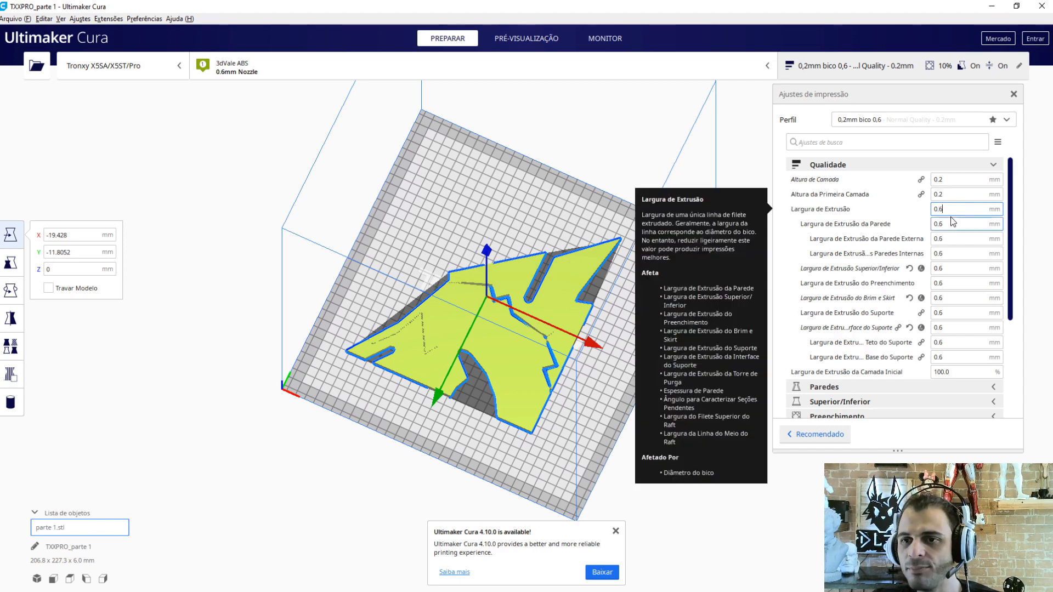
pyautogui.click(907, 164)
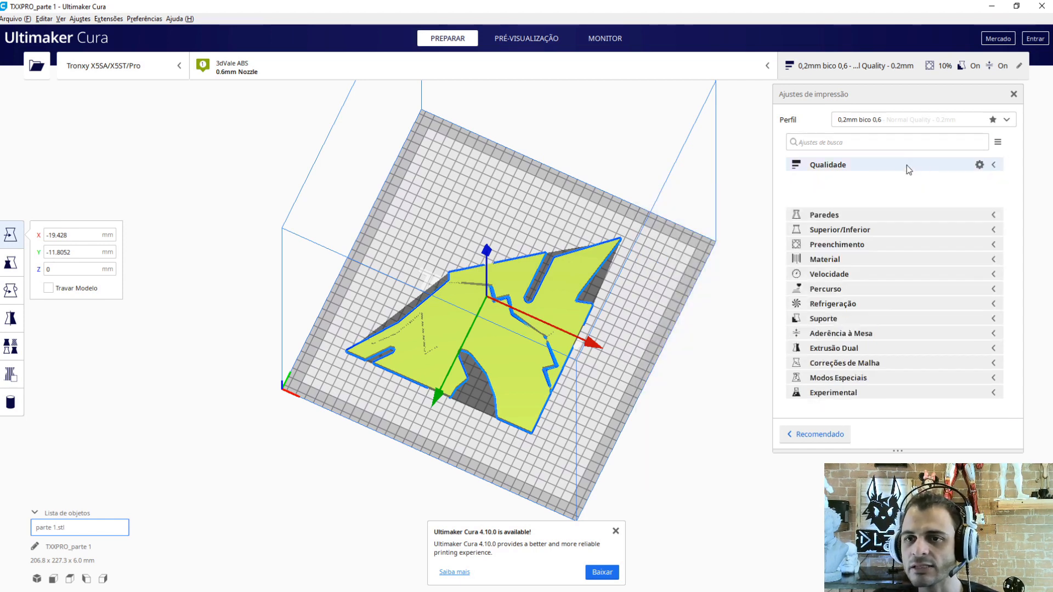
pyautogui.click(863, 165)
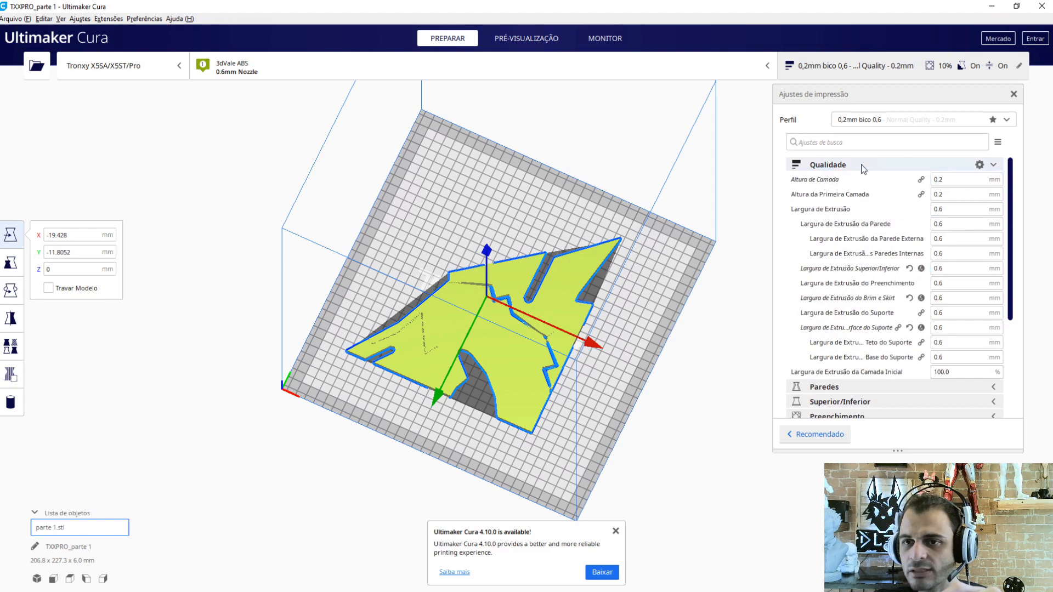
pyautogui.click(864, 165)
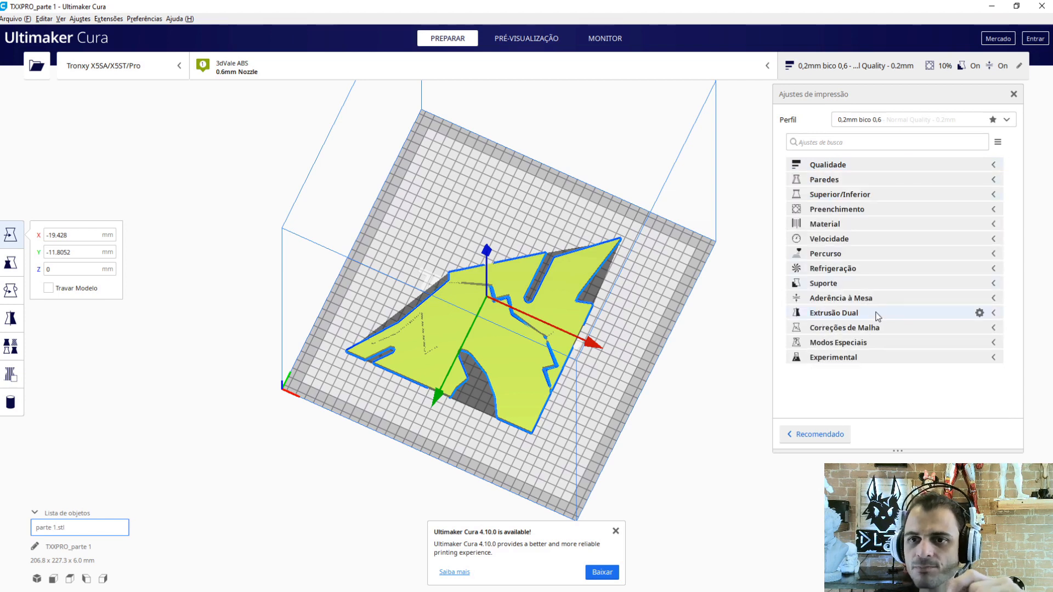
# Review the wall, top/bottom and infill settings, and slice the part for the layer preview
pyautogui.click(861, 182)
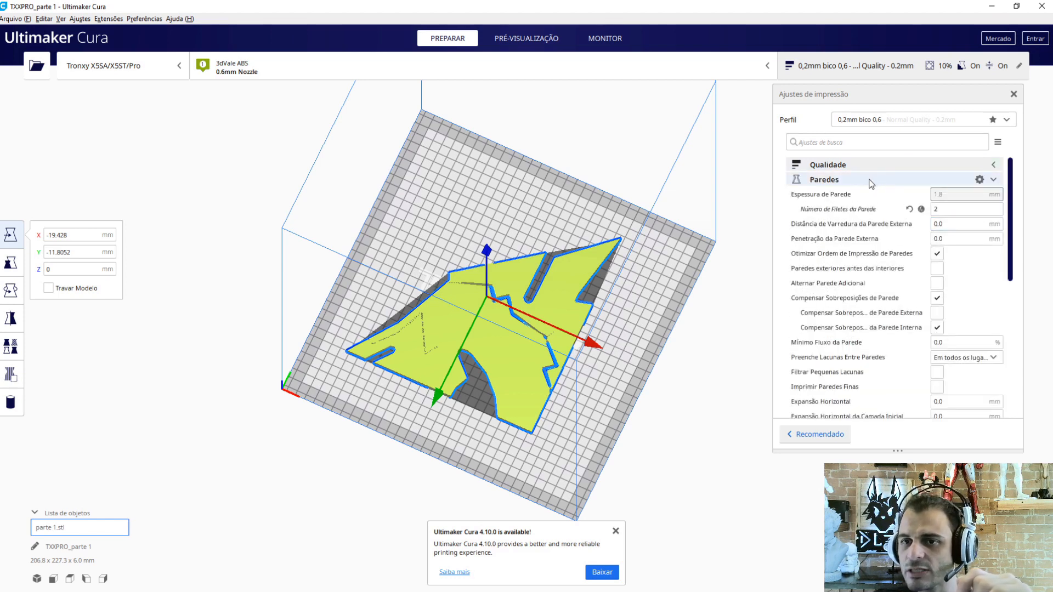
pyautogui.click(871, 181)
pyautogui.click(865, 195)
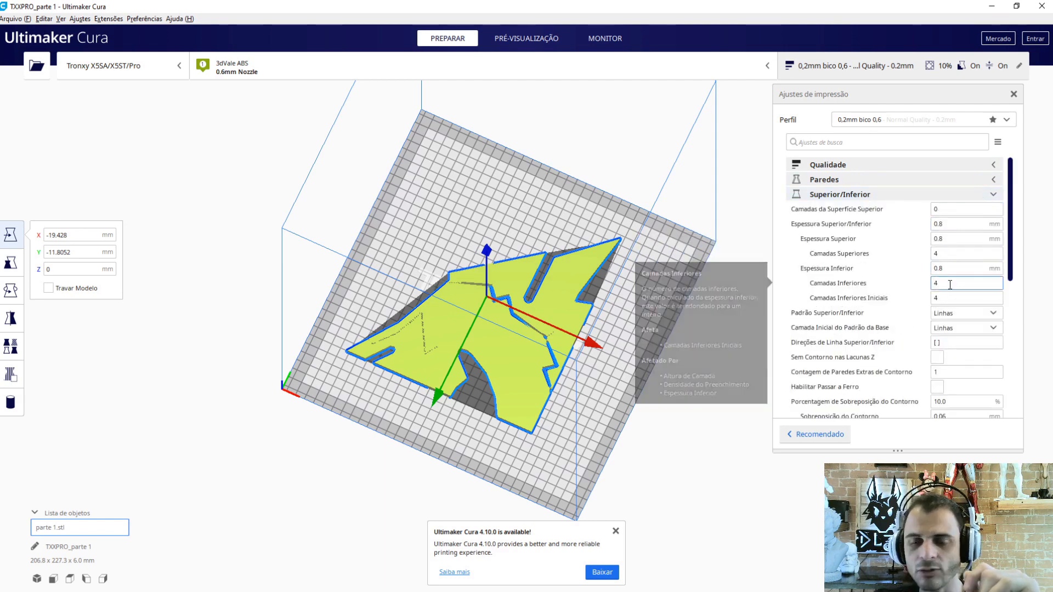
pyautogui.click(880, 195)
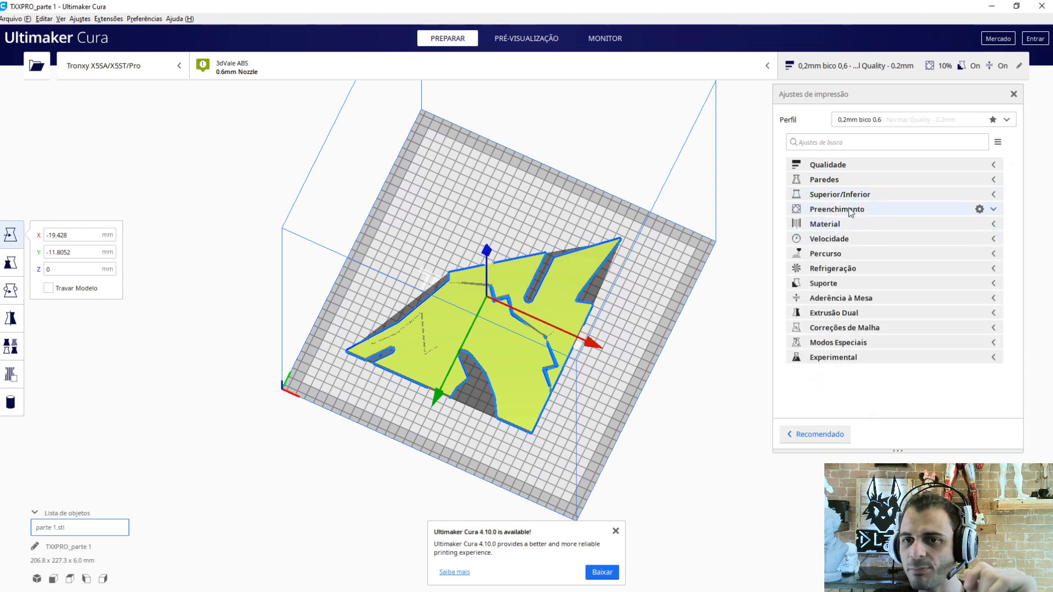
pyautogui.click(850, 209)
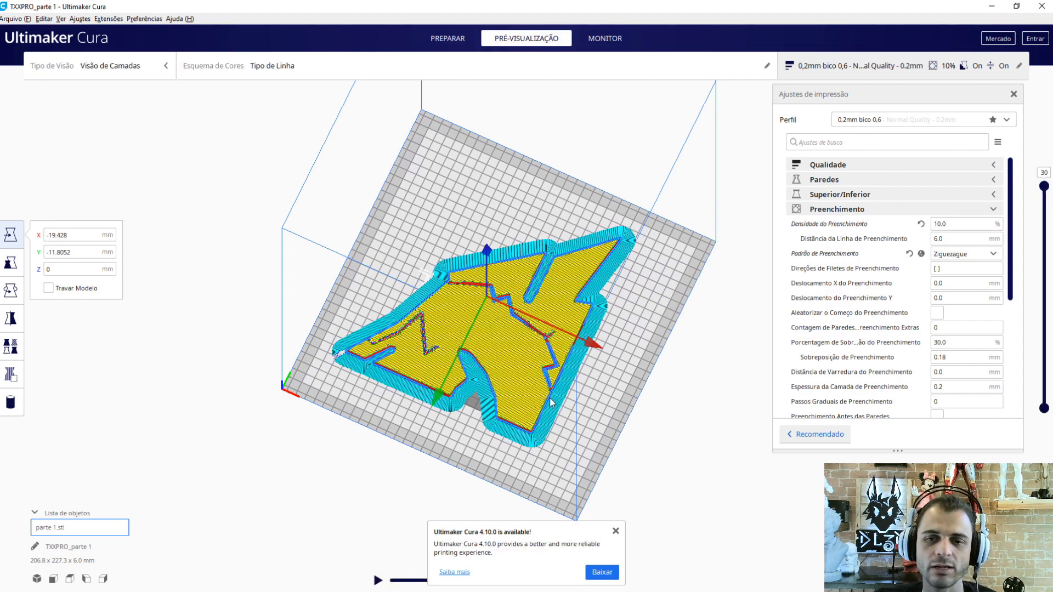
# Examine the sliced layers of the part from above and from the side, including its top surface and inner grooves
pyautogui.moveTo(551, 399); pyautogui.dragTo(492, 351, button='right')
pyautogui.scroll(3, 492, 351)
pyautogui.moveTo(492, 351); pyautogui.dragTo(535, 263, button='middle')
pyautogui.scroll(5, 535, 263)
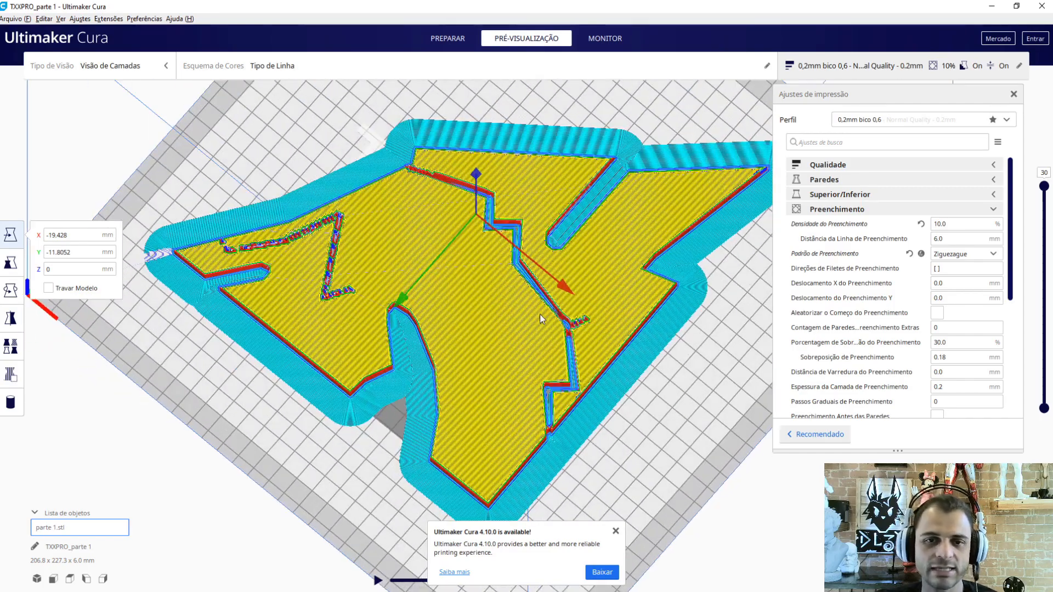
pyautogui.moveTo(453, 291); pyautogui.dragTo(585, 319, button='right')
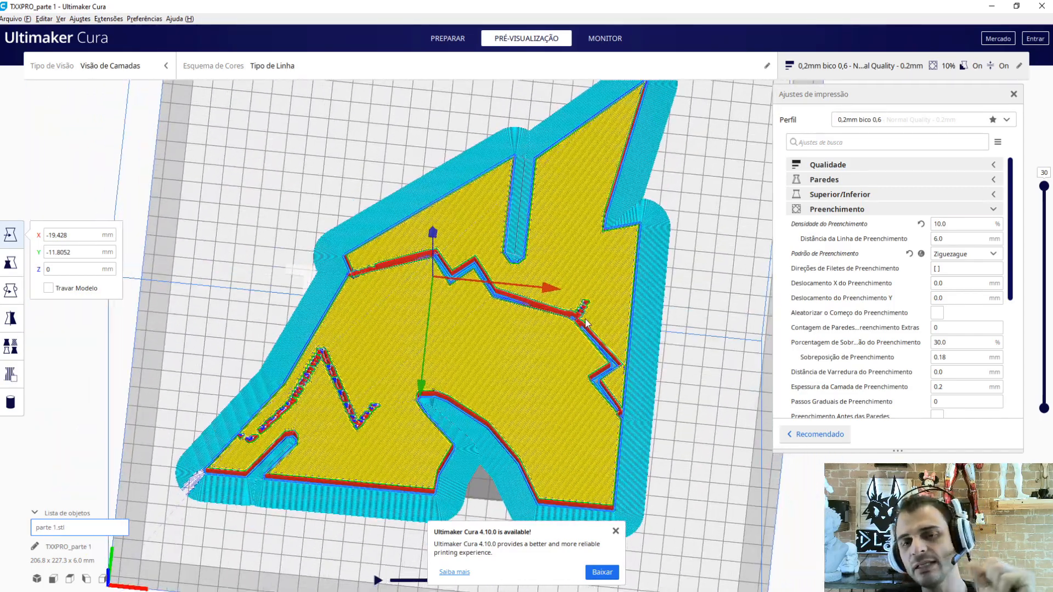
pyautogui.moveTo(586, 323); pyautogui.dragTo(562, 347, button='right')
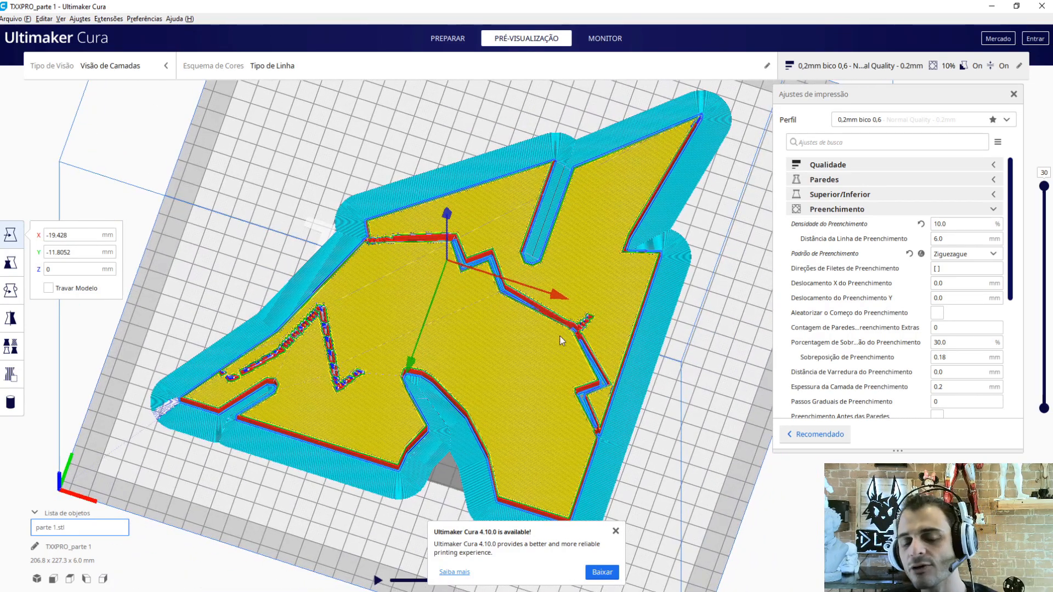
pyautogui.moveTo(504, 351); pyautogui.dragTo(462, 355, button='right')
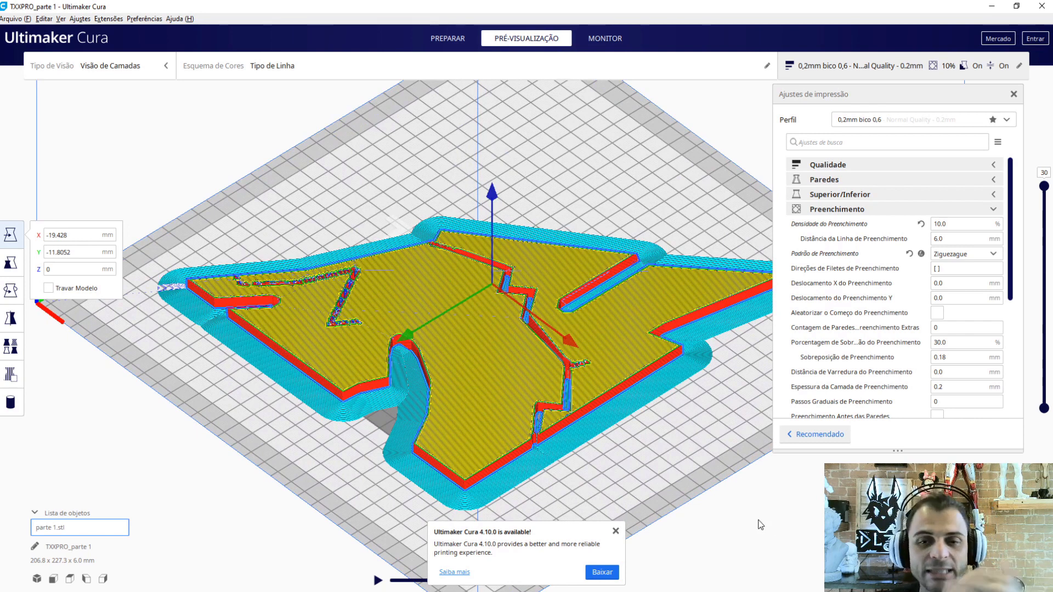
pyautogui.moveTo(478, 353); pyautogui.dragTo(453, 427, button='right')
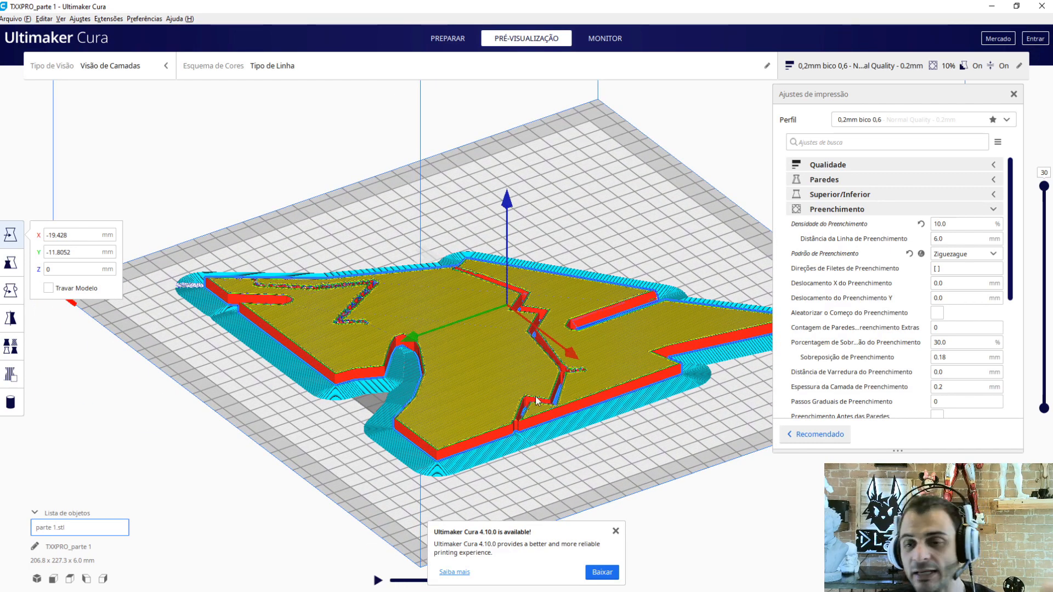
# Set the infill density to 0% and the number of top layers (Camadas Superiores) to 0, and slice the part again
pyautogui.click(953, 225)
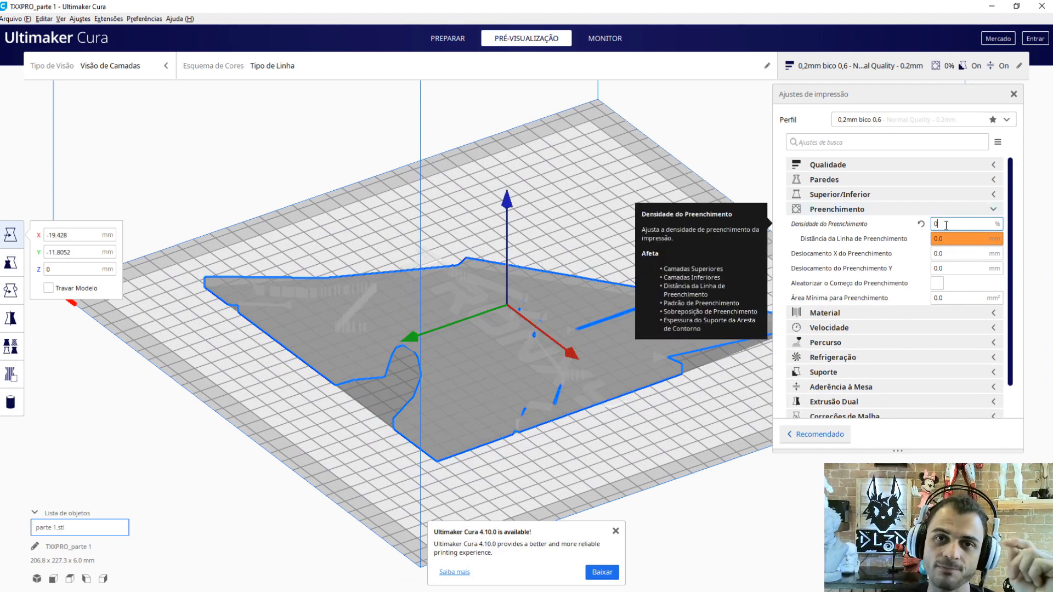
pyautogui.click(838, 196)
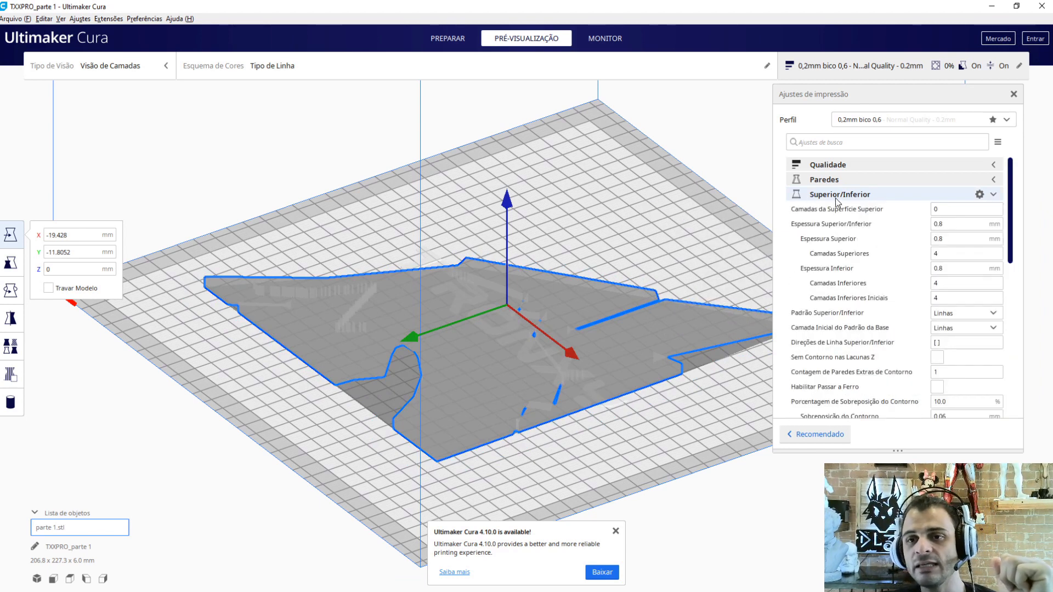
pyautogui.click(944, 285)
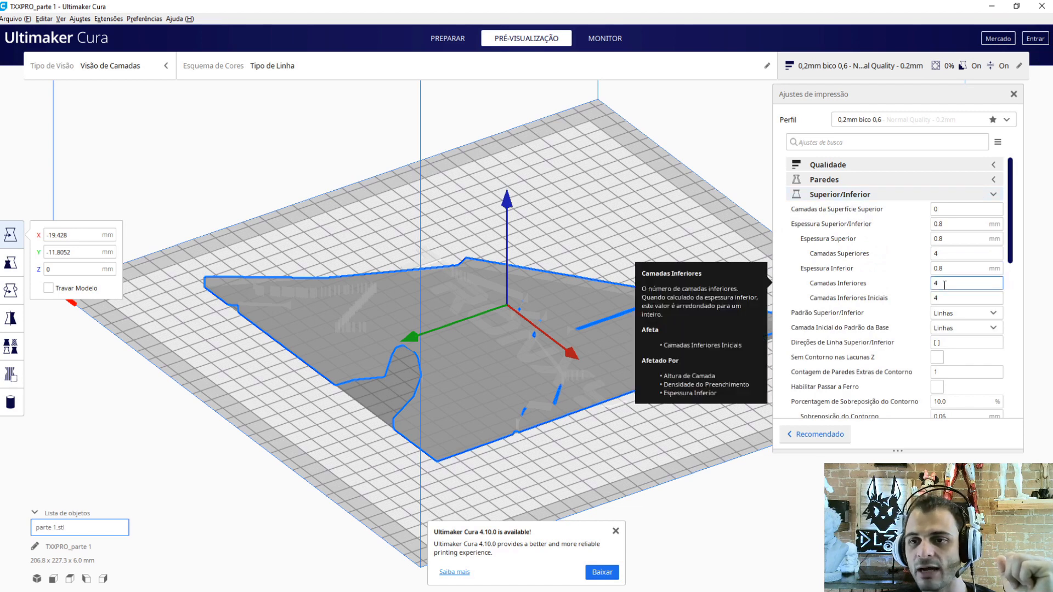
pyautogui.click(947, 253)
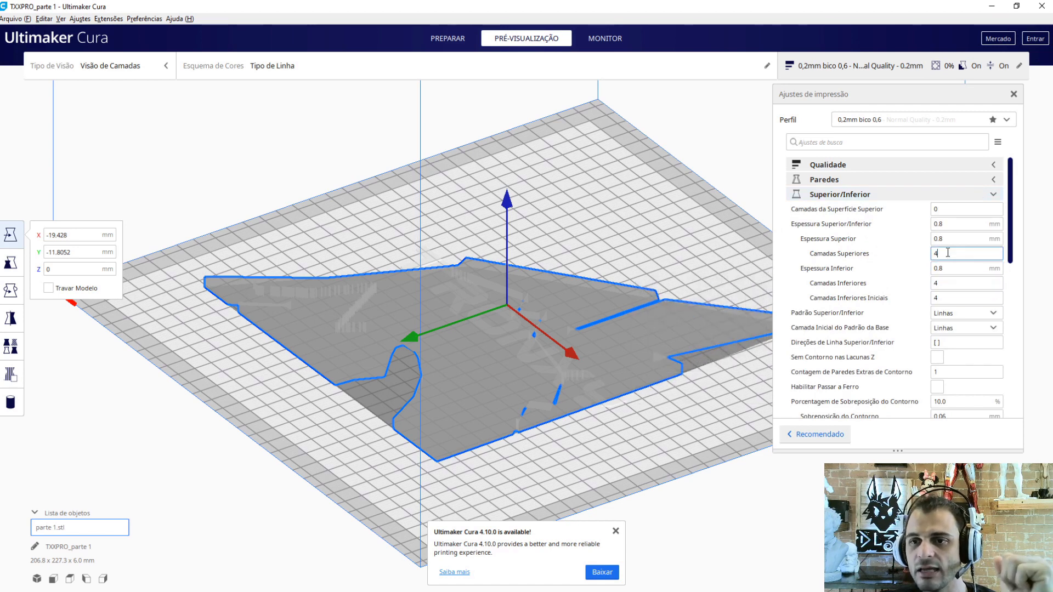
pyautogui.write('0')
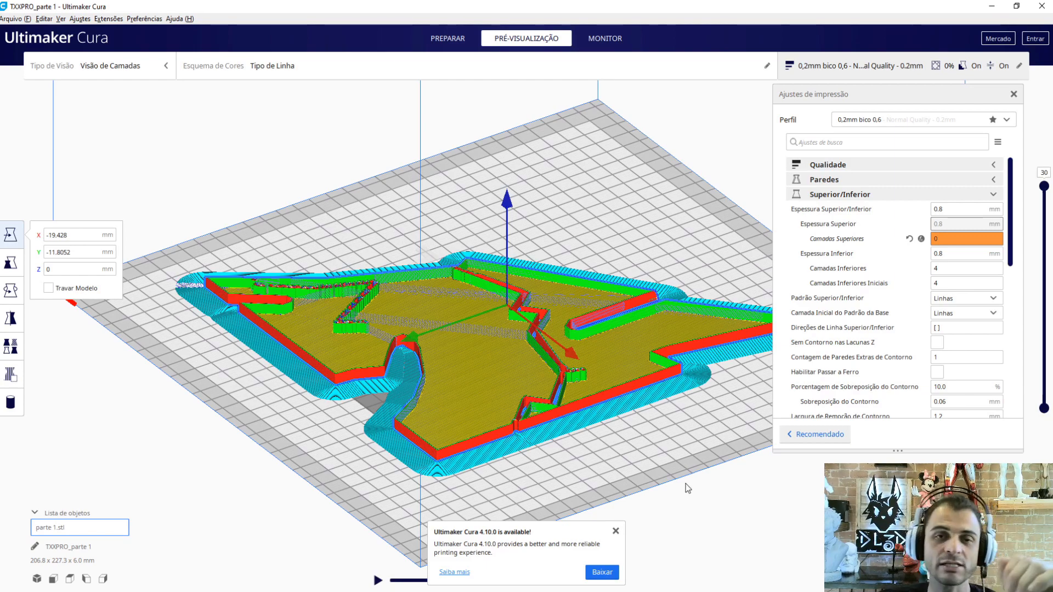
# Examine the open-topped part in the layer preview up close and from several angles, checking its floor and outline walls
pyautogui.moveTo(498, 367); pyautogui.dragTo(511, 358, button='right')
pyautogui.scroll(6, 518, 345)
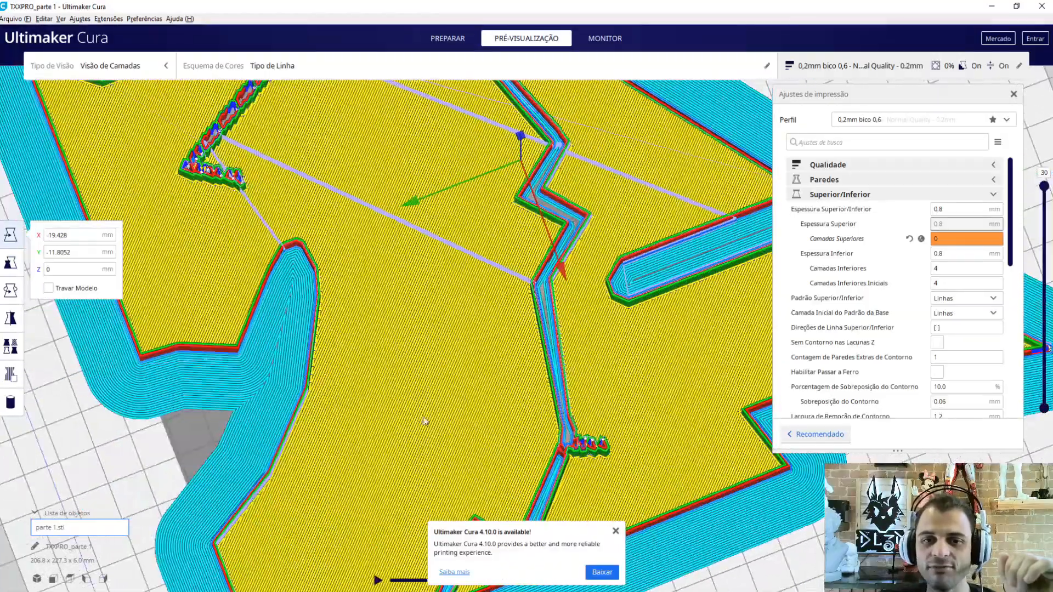
pyautogui.moveTo(423, 417); pyautogui.dragTo(348, 321, button='middle')
pyautogui.moveTo(348, 321); pyautogui.dragTo(240, 231, button='right')
pyautogui.moveTo(475, 364); pyautogui.dragTo(340, 311, button='middle')
pyautogui.moveTo(660, 358); pyautogui.dragTo(602, 361, button='middle')
pyautogui.moveTo(602, 360); pyautogui.dragTo(461, 359, button='right')
pyautogui.moveTo(553, 367); pyautogui.dragTo(392, 362, button='middle')
pyautogui.moveTo(392, 362); pyautogui.dragTo(419, 364, button='right')
pyautogui.moveTo(200, 258); pyautogui.dragTo(229, 288, button='middle')
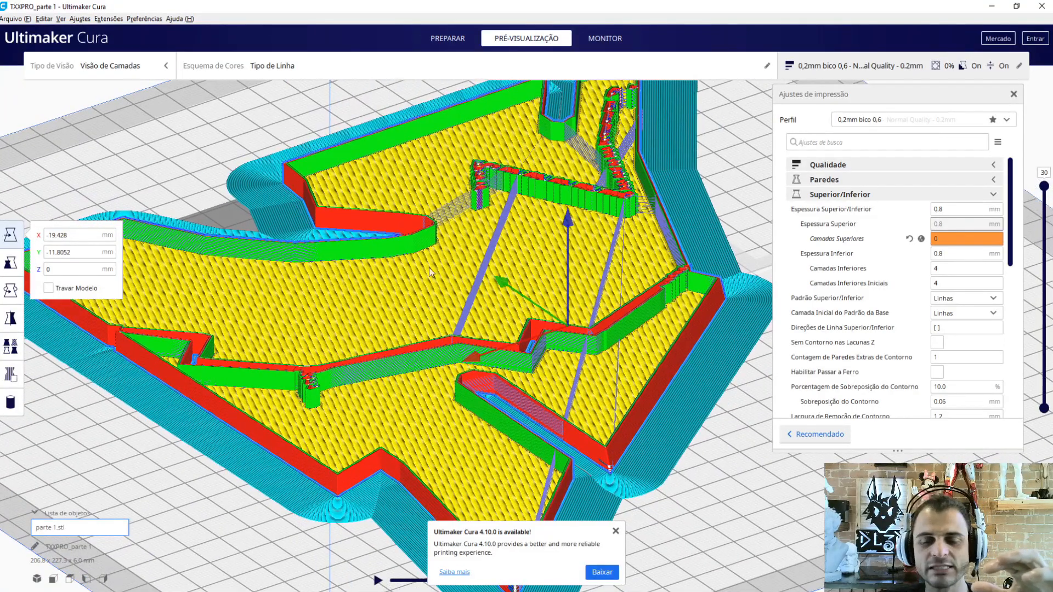
pyautogui.moveTo(482, 242); pyautogui.dragTo(536, 358, button='right')
pyautogui.moveTo(391, 407); pyautogui.dragTo(388, 312, button='middle')
pyautogui.scroll(-5, 530, 295)
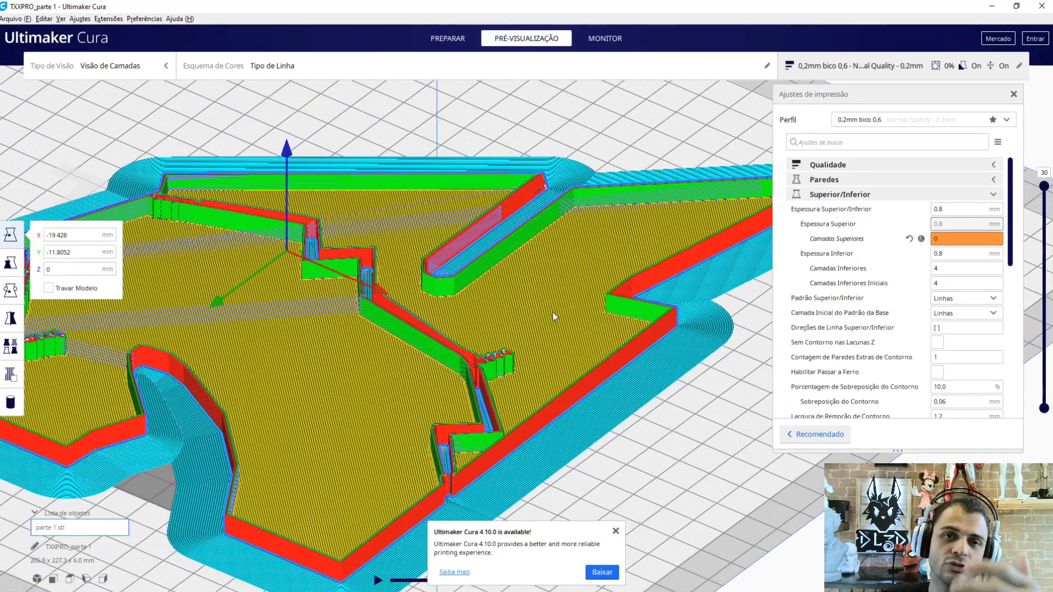
pyautogui.scroll(4, 520, 361)
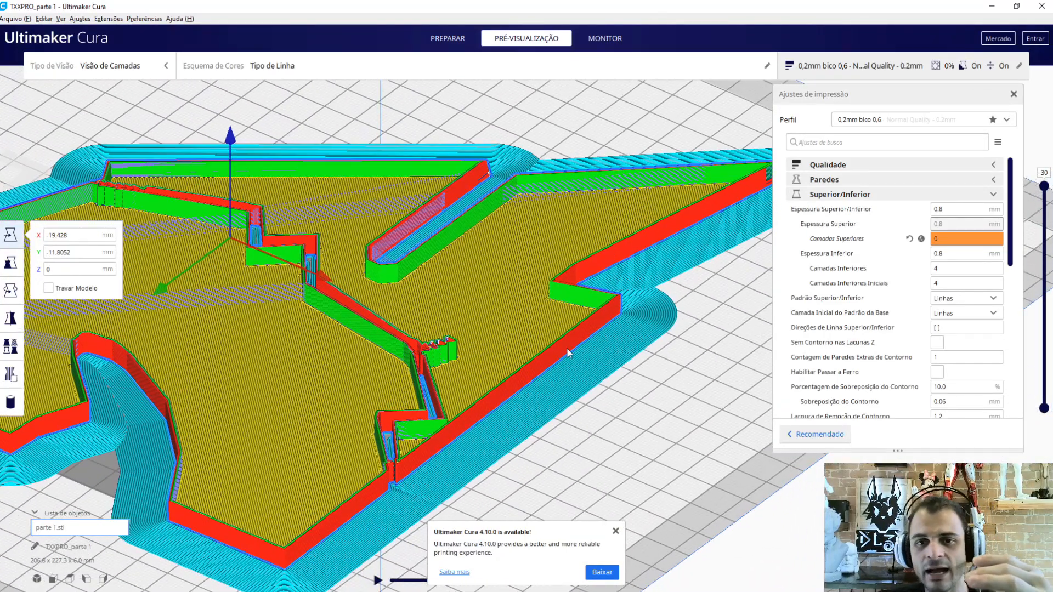
pyautogui.scroll(-5, 399, 351)
pyautogui.moveTo(399, 351); pyautogui.dragTo(601, 434, button='right')
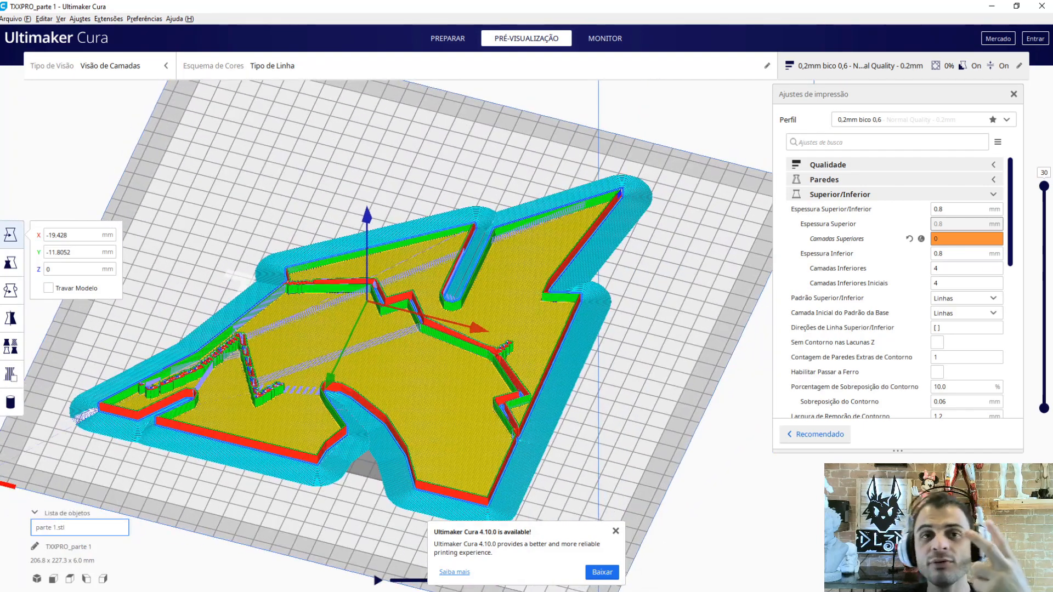
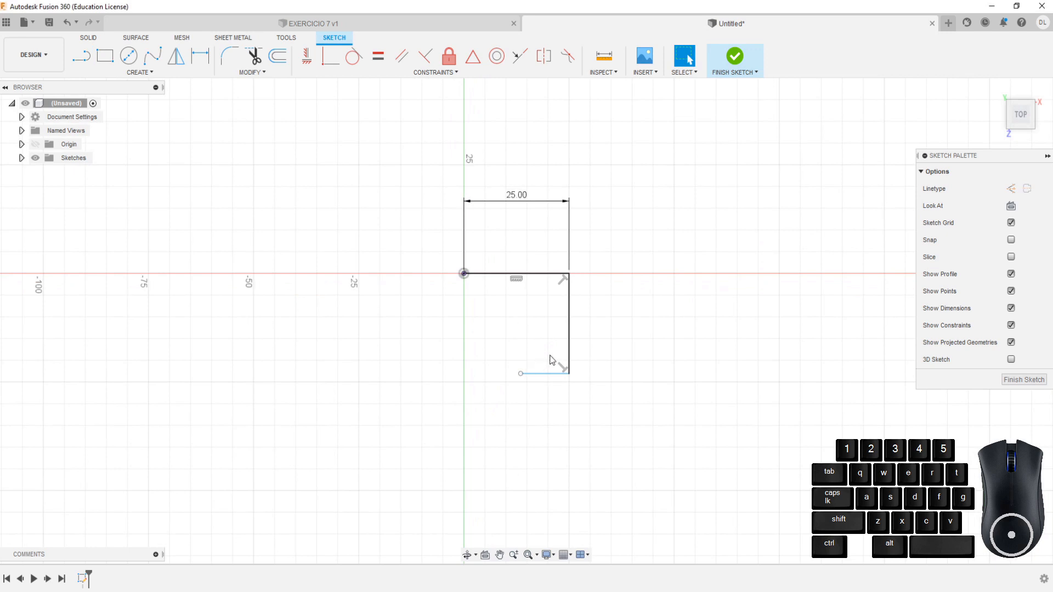
# In Fusion 360, dimension the sketch's vertical line at 35 mm and finish the sketch
pyautogui.press('d')
pyautogui.click(570, 345)
pyautogui.click(597, 326)
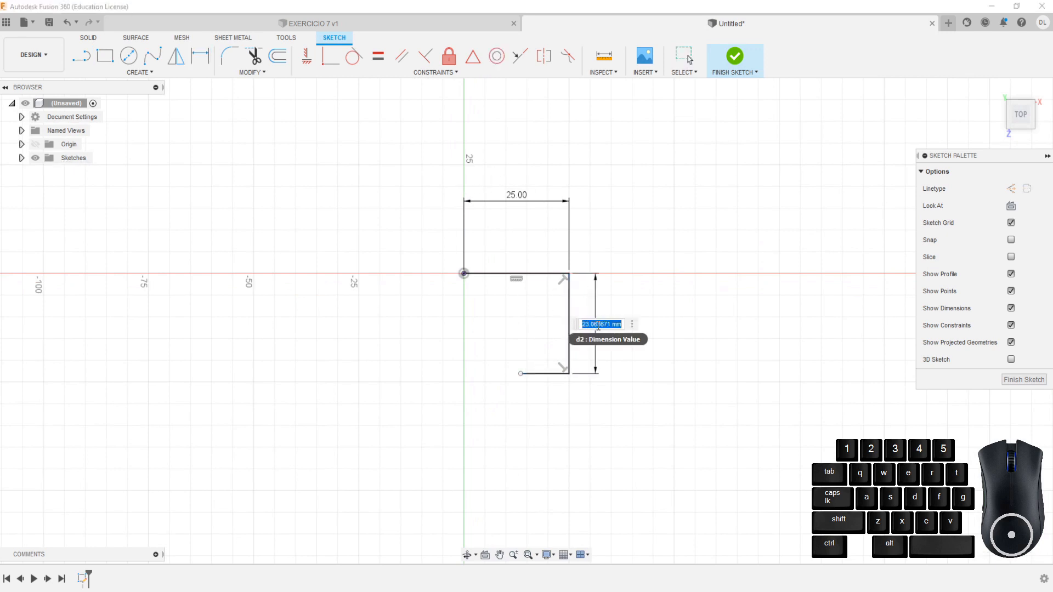
pyautogui.write('35')
pyautogui.press('Return')
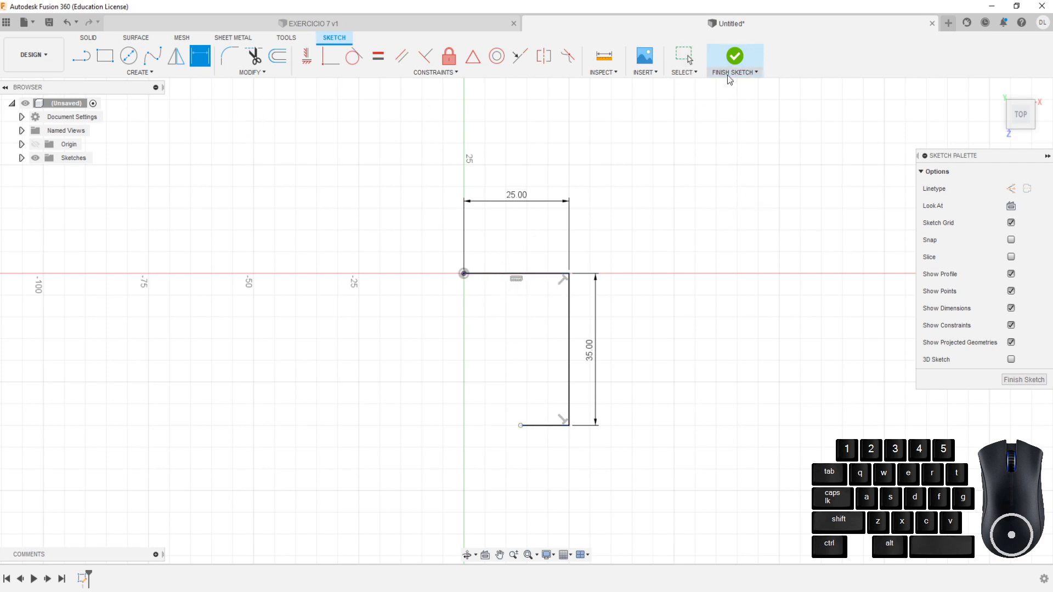
pyautogui.click(737, 61)
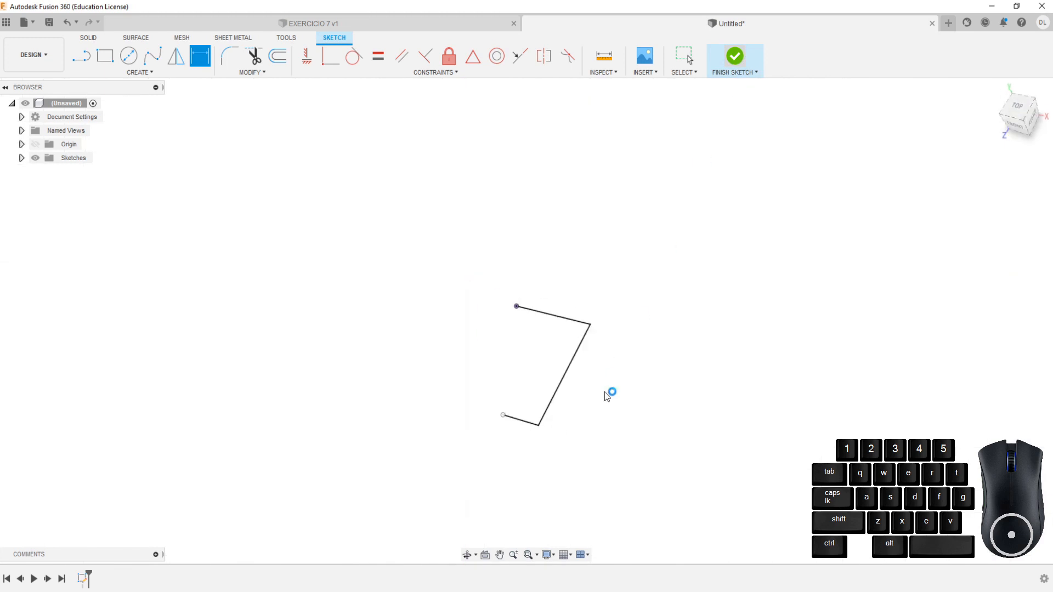
# Thin-extrude the open sketch chain about 15.7 mm downward with a 3 mm wall thickness as a new body
pyautogui.click(104, 56)
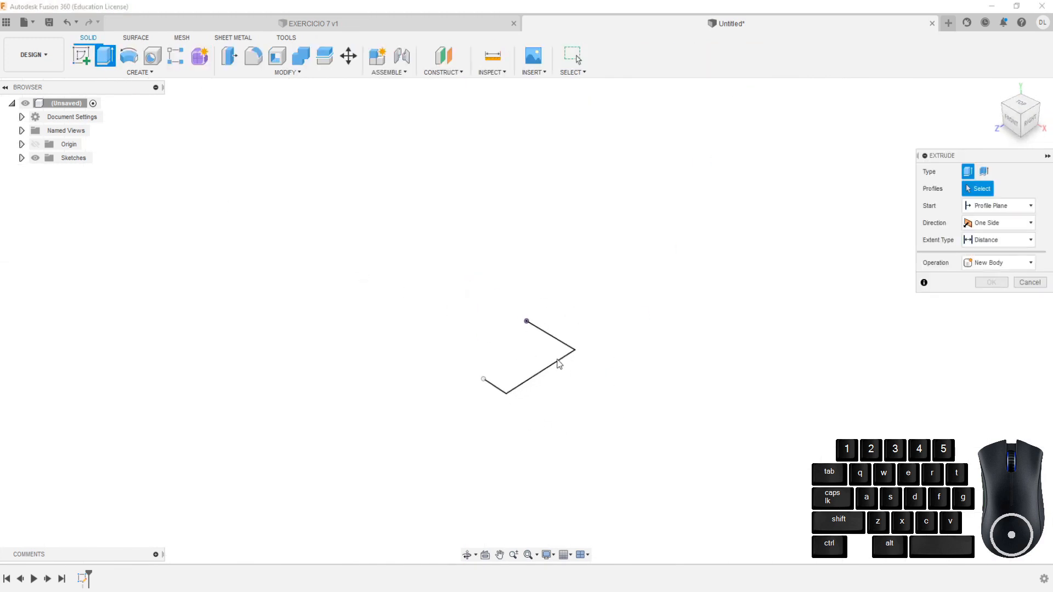
pyautogui.click(984, 172)
pyautogui.click(557, 365)
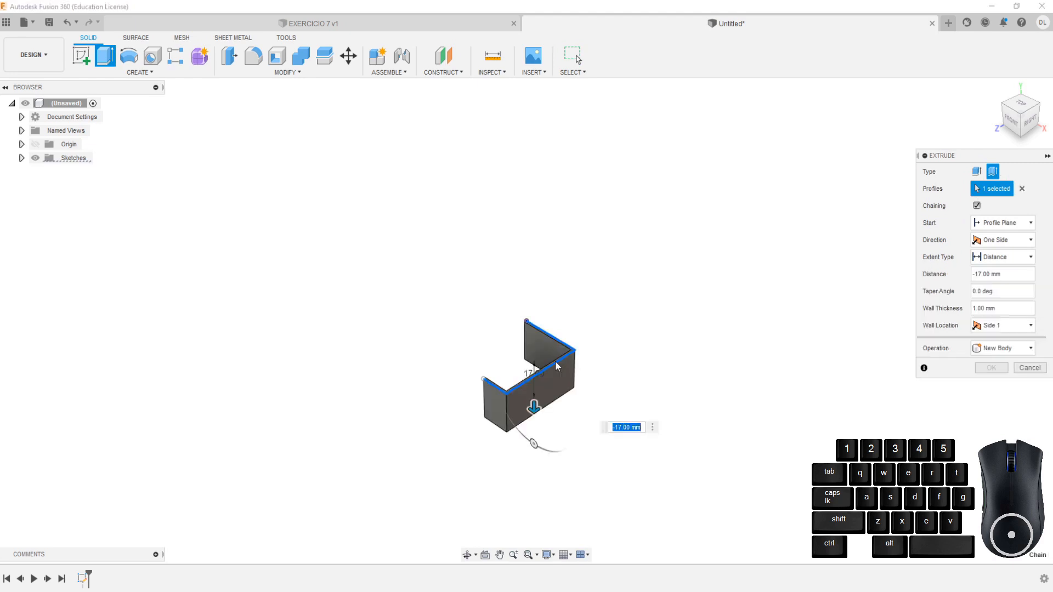
pyautogui.moveTo(534, 407)
pyautogui.mouseDown()
pyautogui.moveTo(534, 422)
pyautogui.moveTo(534, 406)
pyautogui.mouseUp()
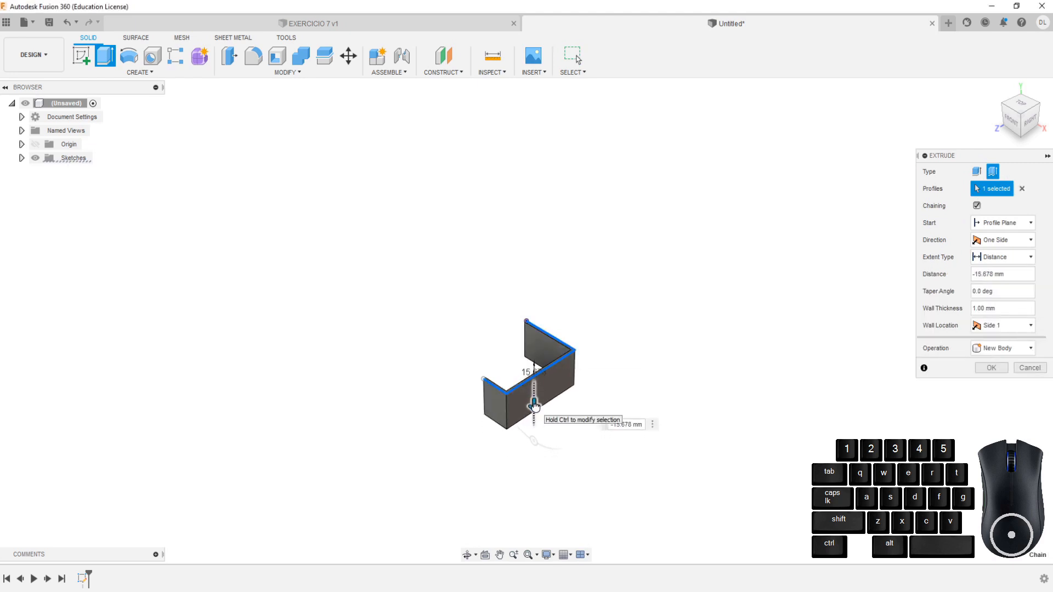
pyautogui.click(1006, 308)
pyautogui.write('3')
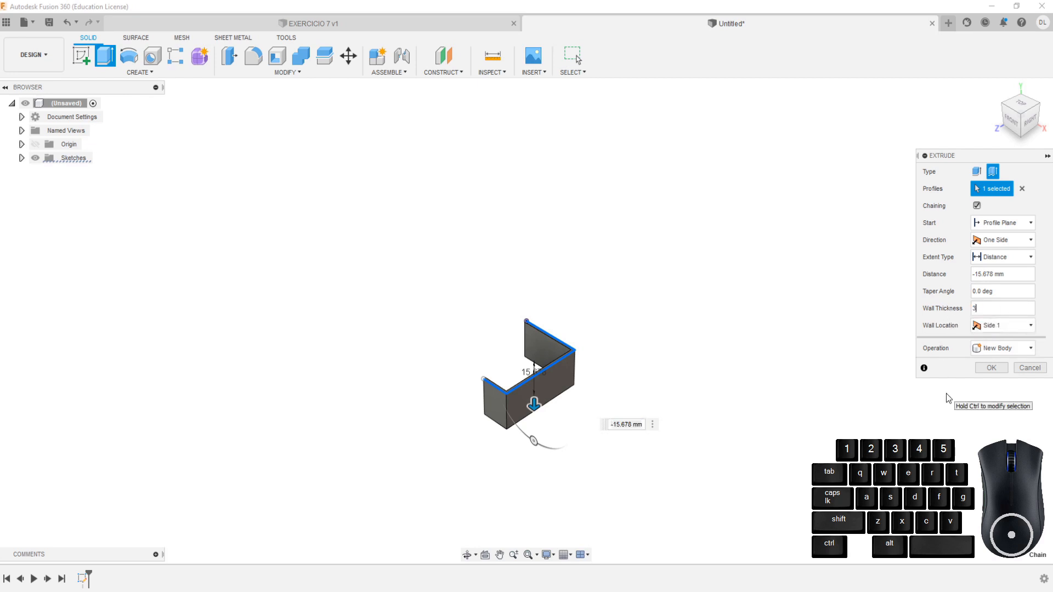
pyautogui.scroll(2, 509, 397)
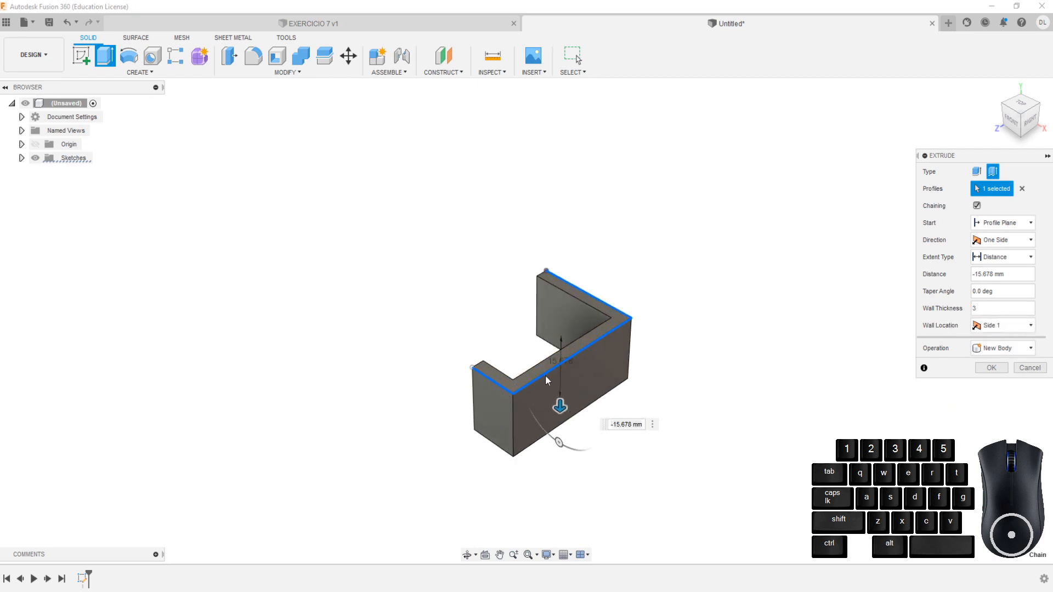
pyautogui.keyDown('shift'); pyautogui.moveTo(498, 391); pyautogui.dragTo(569, 368, button='middle'); pyautogui.keyUp('shift')
pyautogui.scroll(-1, 611, 321)
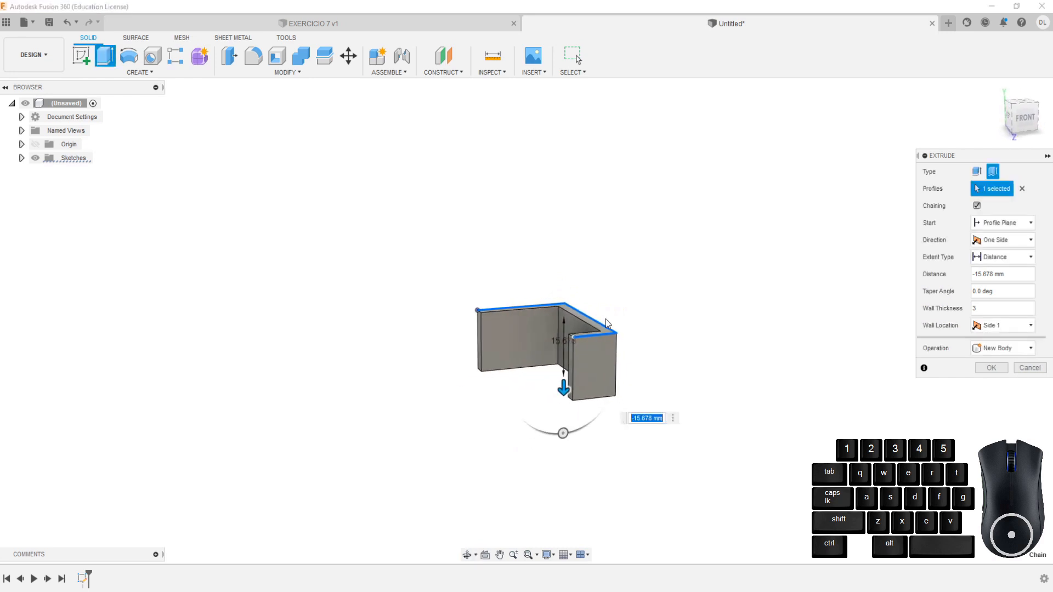
pyautogui.scroll(2, 611, 320)
pyautogui.keyDown('shift'); pyautogui.moveTo(614, 324); pyautogui.dragTo(681, 237, button='middle'); pyautogui.keyUp('shift')
pyautogui.click(991, 367)
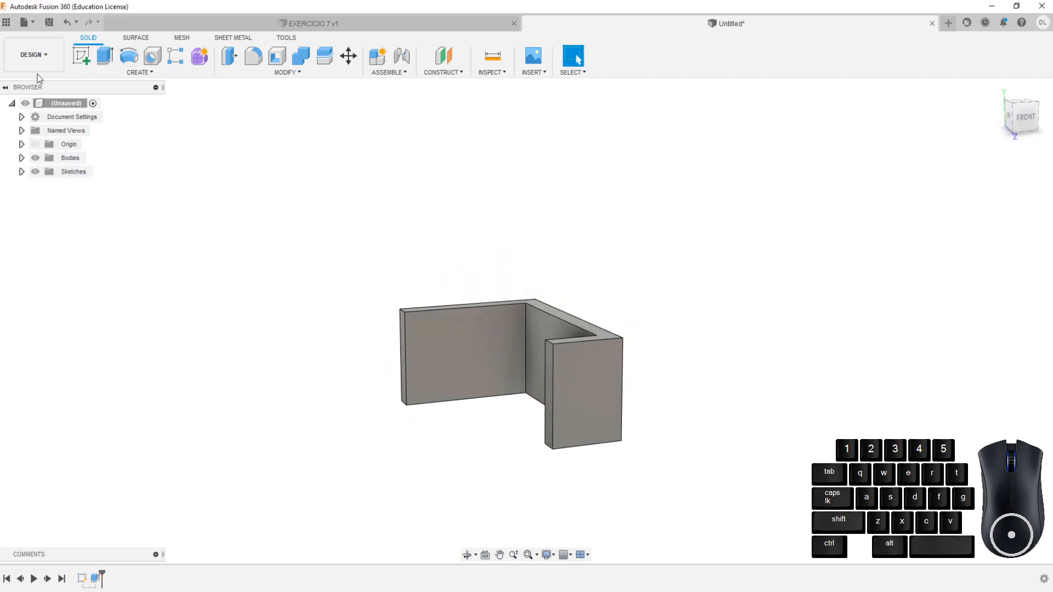
# Set up a countersunk hole on the inner face of the longer end wall, 4.5 mm in diameter with an 8 mm countersink
pyautogui.click(153, 56)
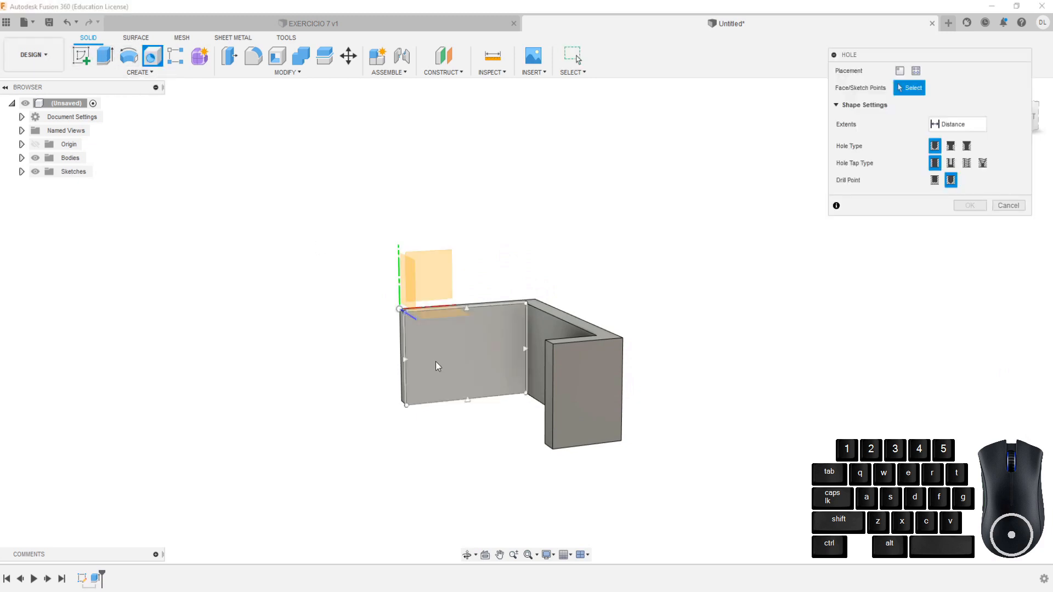
pyautogui.click(444, 357)
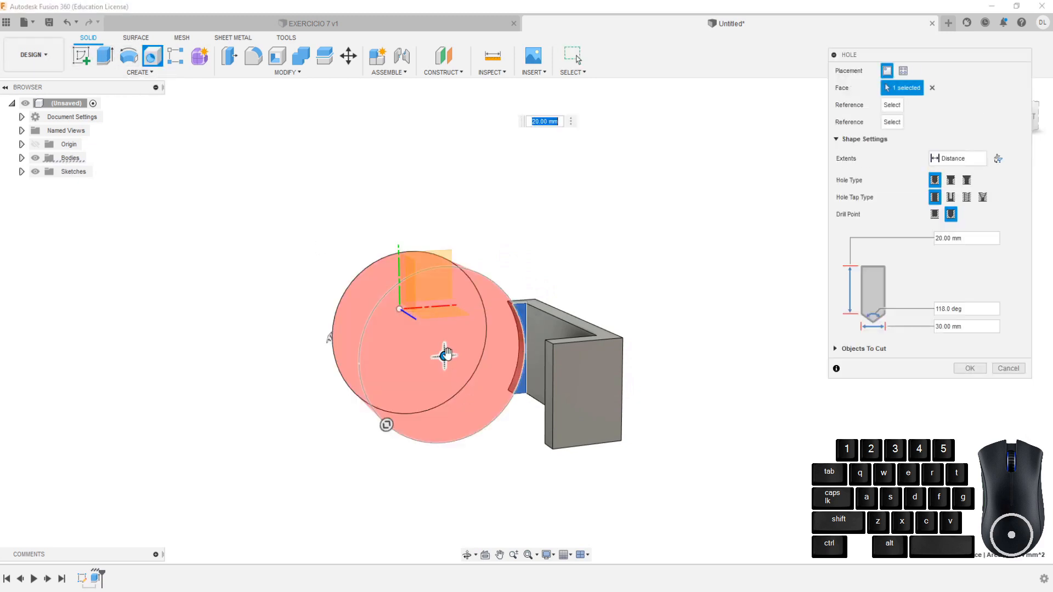
pyautogui.click(969, 326)
pyautogui.moveTo(982, 327); pyautogui.dragTo(929, 322)
pyautogui.write('4.5')
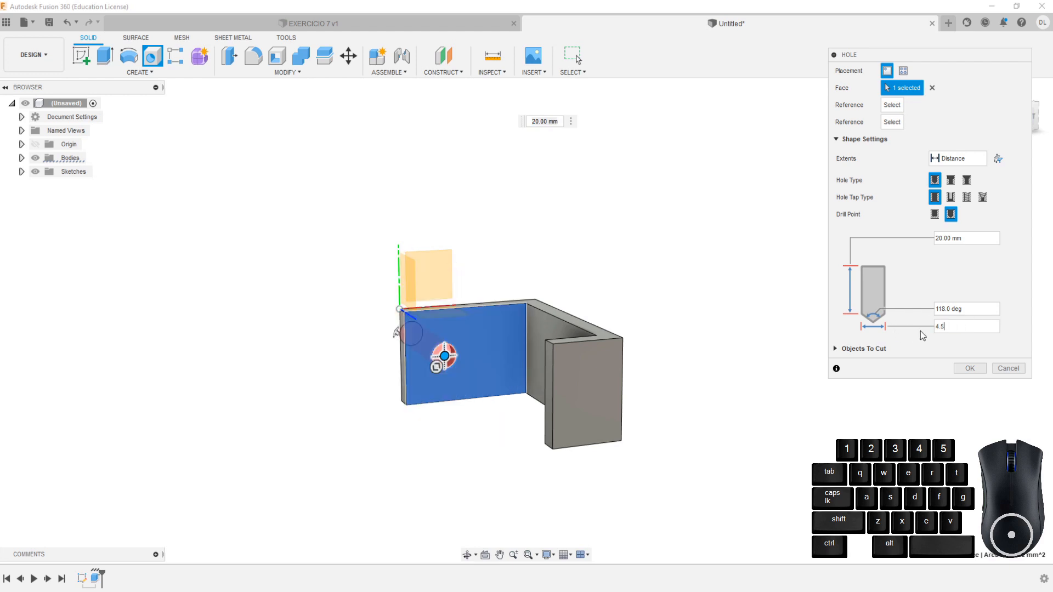
pyautogui.click(967, 181)
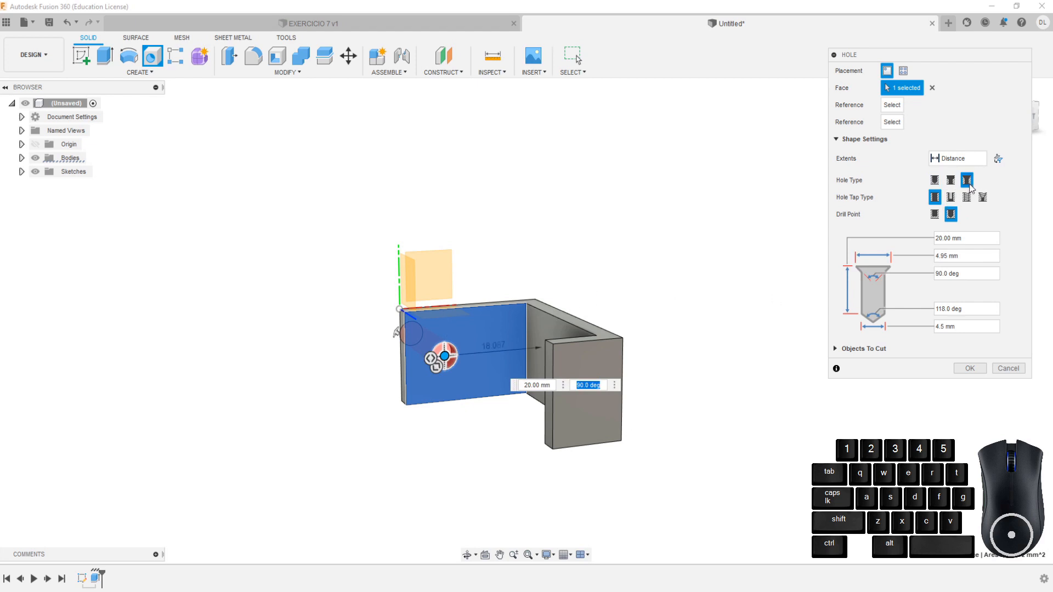
pyautogui.click(970, 256)
pyautogui.write('8')
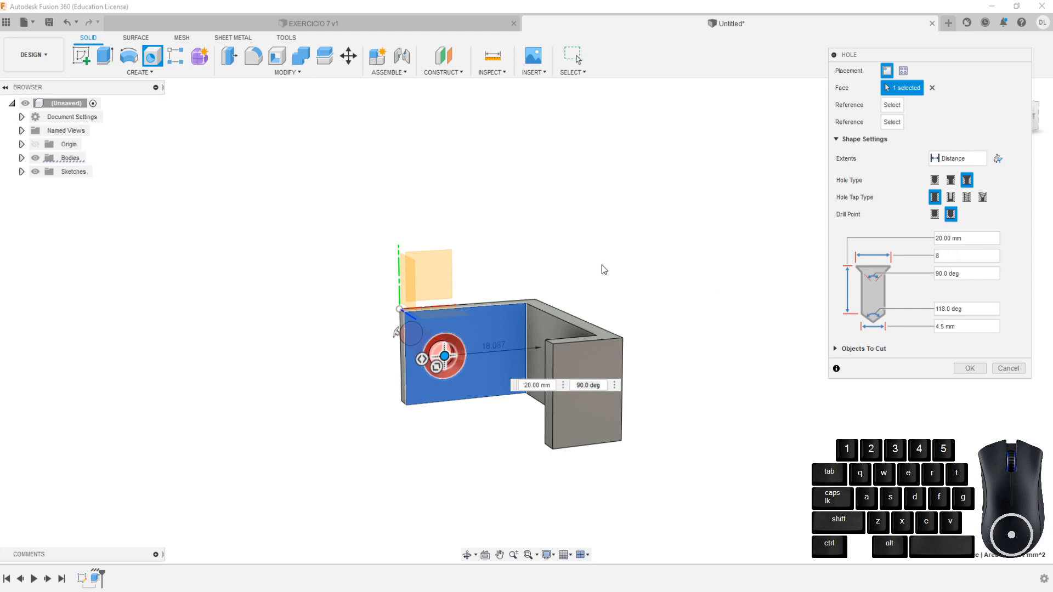
# Position the countersunk hole 8 mm from the wall's free edge, reference it to the lower edge as well, and create it
pyautogui.keyDown('shift'); pyautogui.moveTo(567, 246); pyautogui.dragTo(498, 322, button='middle'); pyautogui.keyUp('shift')
pyautogui.scroll(4, 483, 329)
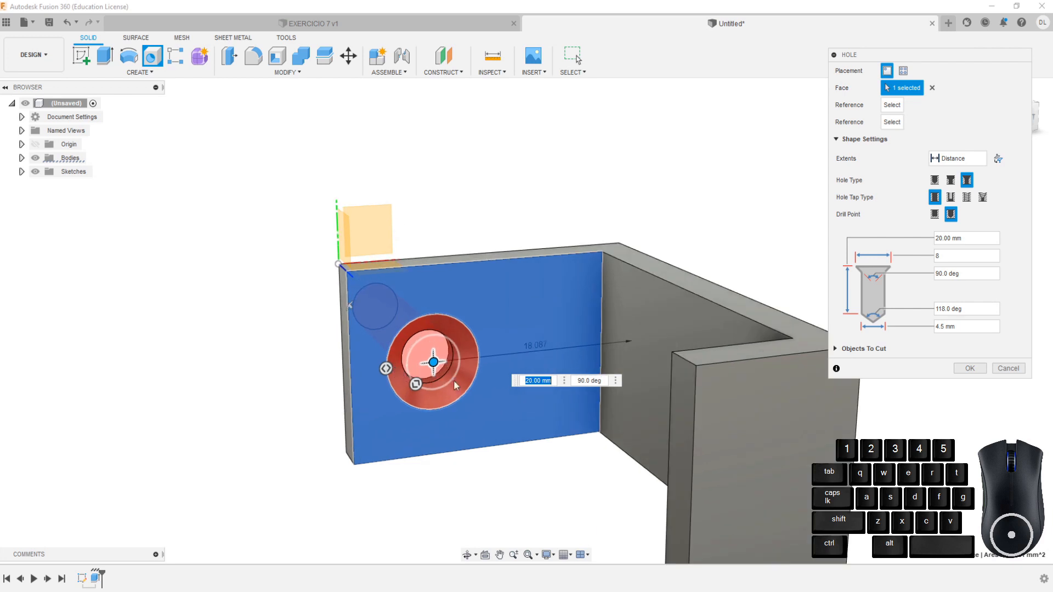
pyautogui.moveTo(433, 359); pyautogui.dragTo(482, 360)
pyautogui.click(1040, 122)
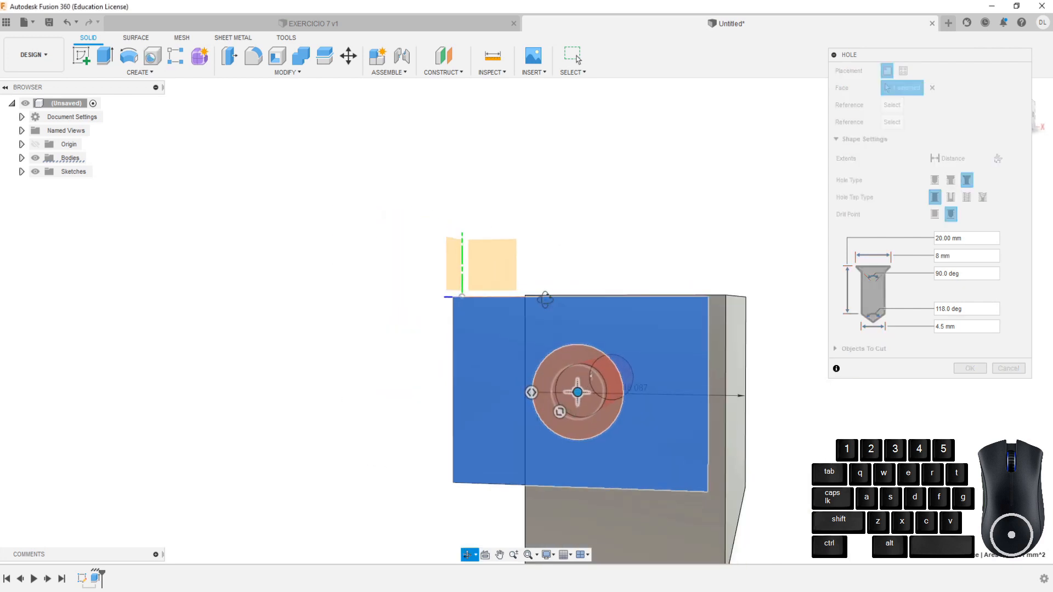
pyautogui.moveTo(956, 55); pyautogui.dragTo(885, 53)
pyautogui.click(1022, 116)
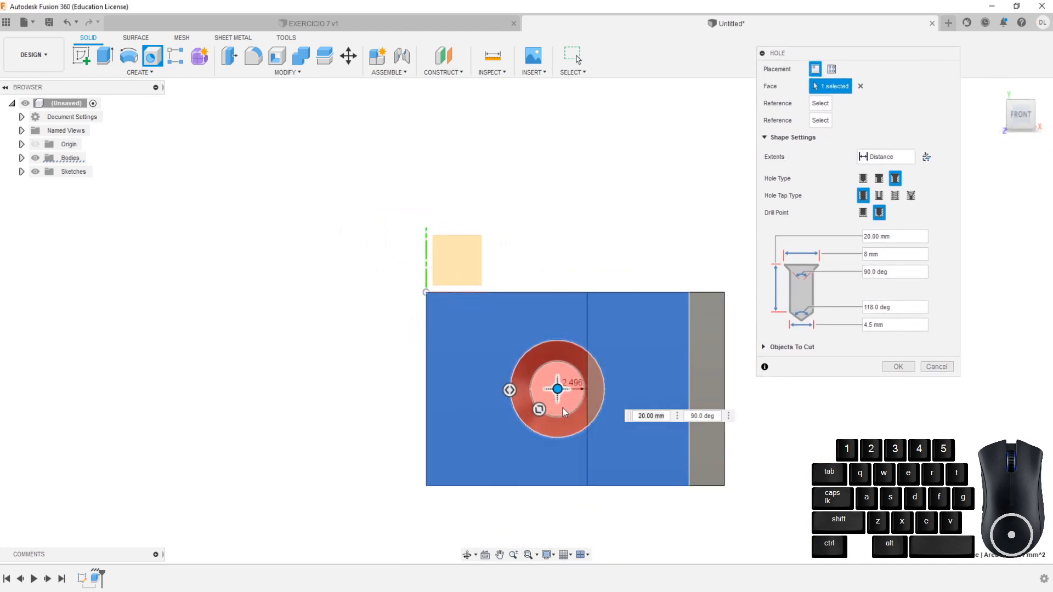
pyautogui.moveTo(558, 389); pyautogui.dragTo(534, 391)
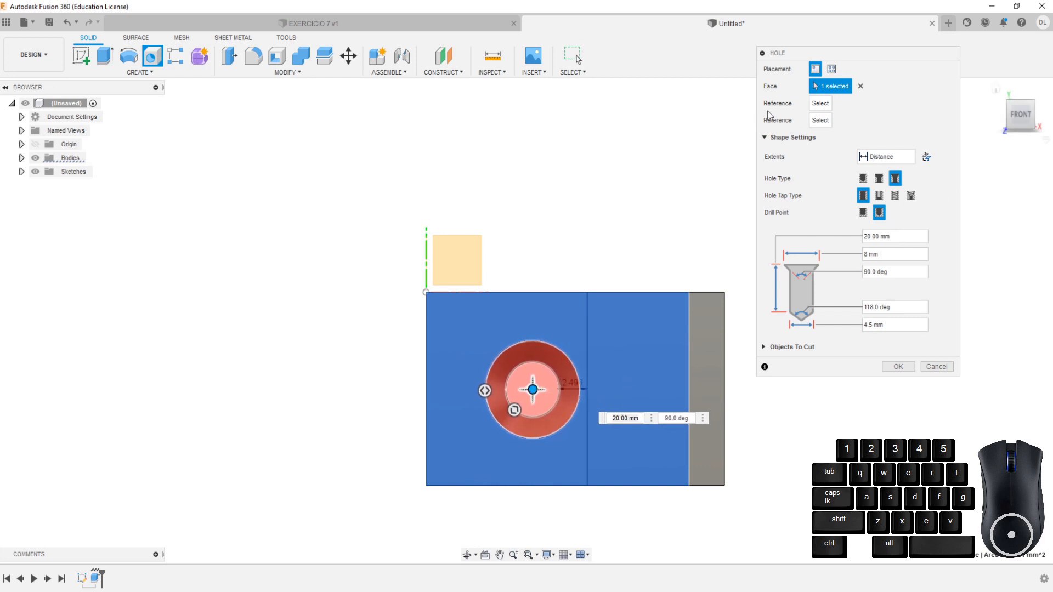
pyautogui.click(427, 379)
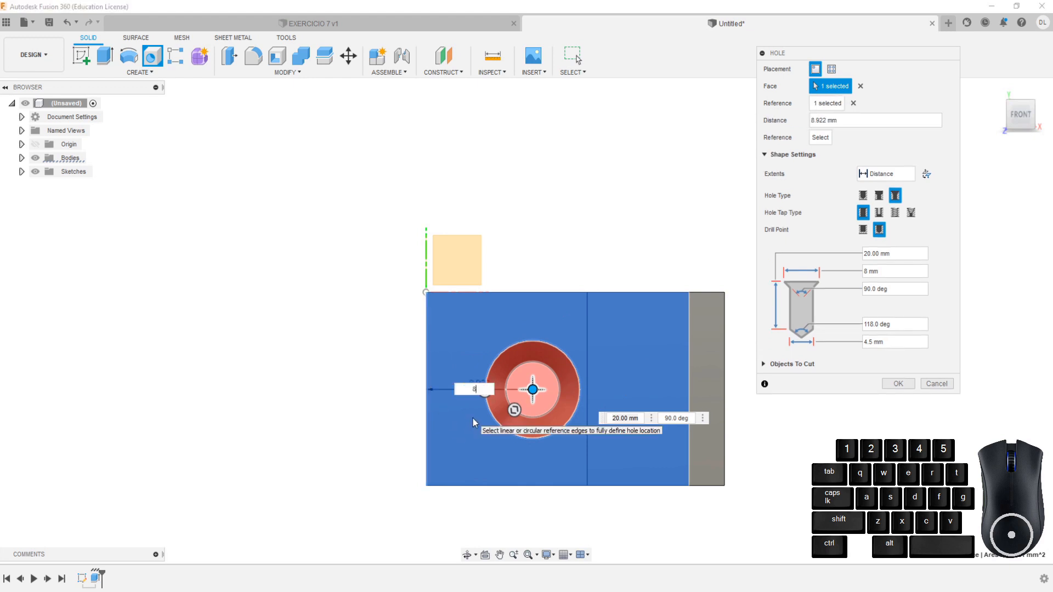
pyautogui.write('8')
pyautogui.press('Return')
pyautogui.click(481, 487)
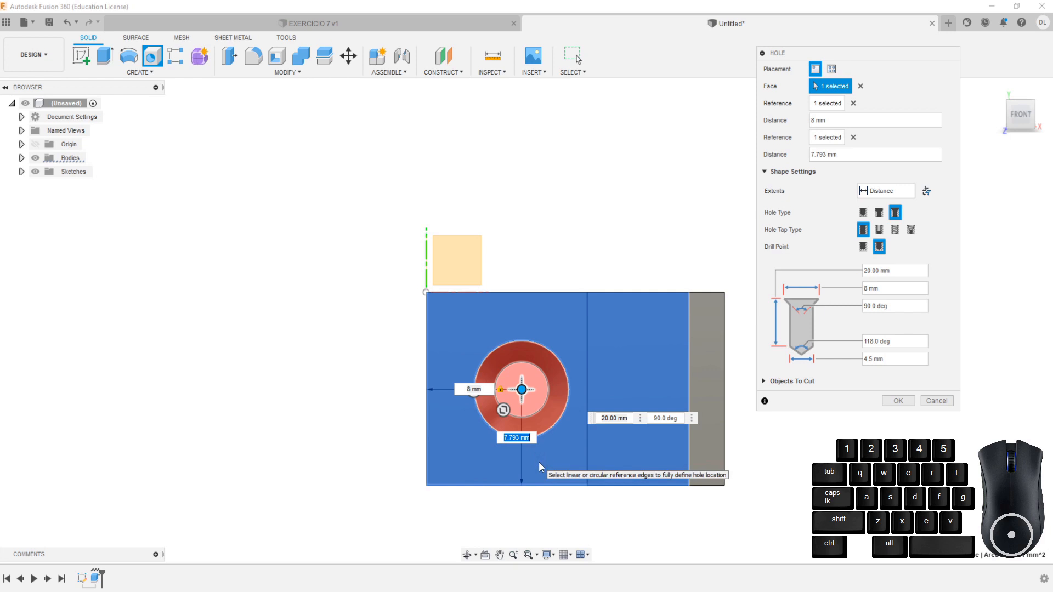
pyautogui.press('Return')
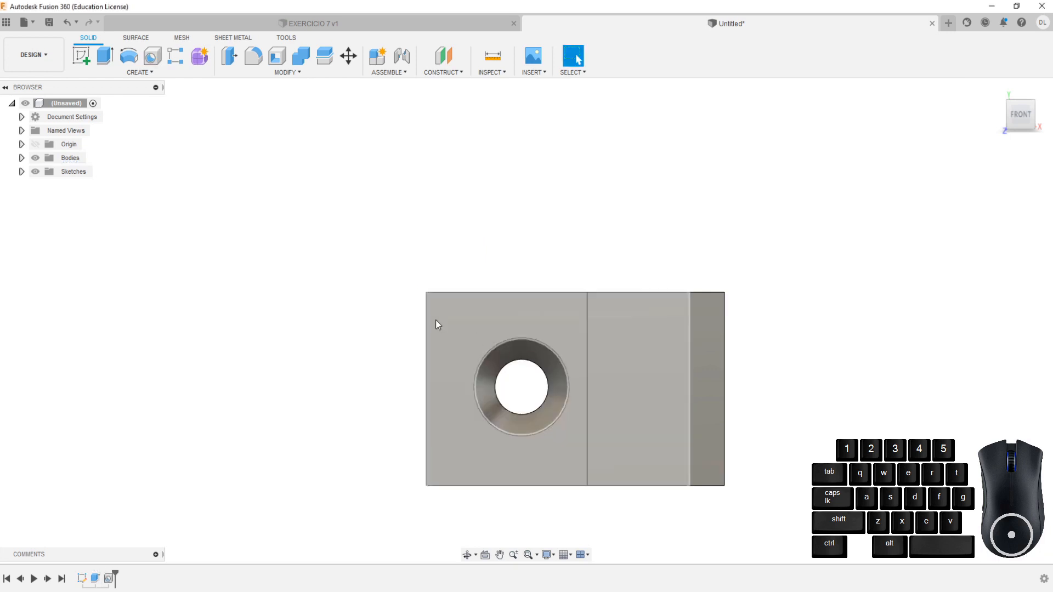
# Edit the thin extrusion and set its distance to -18 mm
pyautogui.rightClick(434, 324)
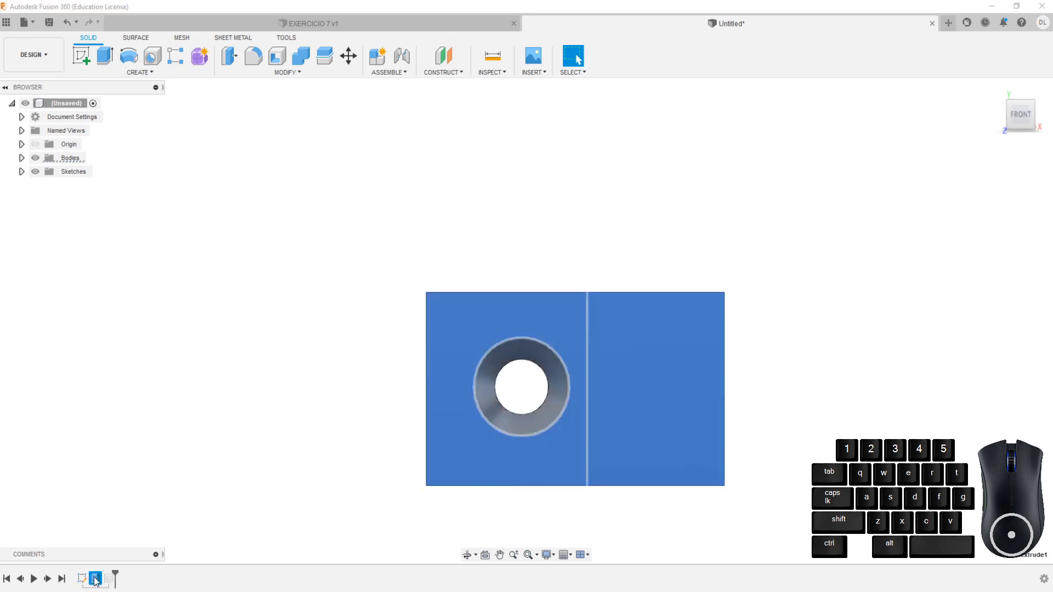
pyautogui.doubleClick(95, 578)
pyautogui.click(1022, 275)
pyautogui.write('-18')
pyautogui.press('Return')
pyautogui.keyDown('shift'); pyautogui.moveTo(597, 356); pyautogui.dragTo(545, 324, button='middle'); pyautogui.keyUp('shift')
pyautogui.scroll(-2, 565, 329)
pyautogui.moveTo(765, 315); pyautogui.dragTo(698, 268, button='middle')
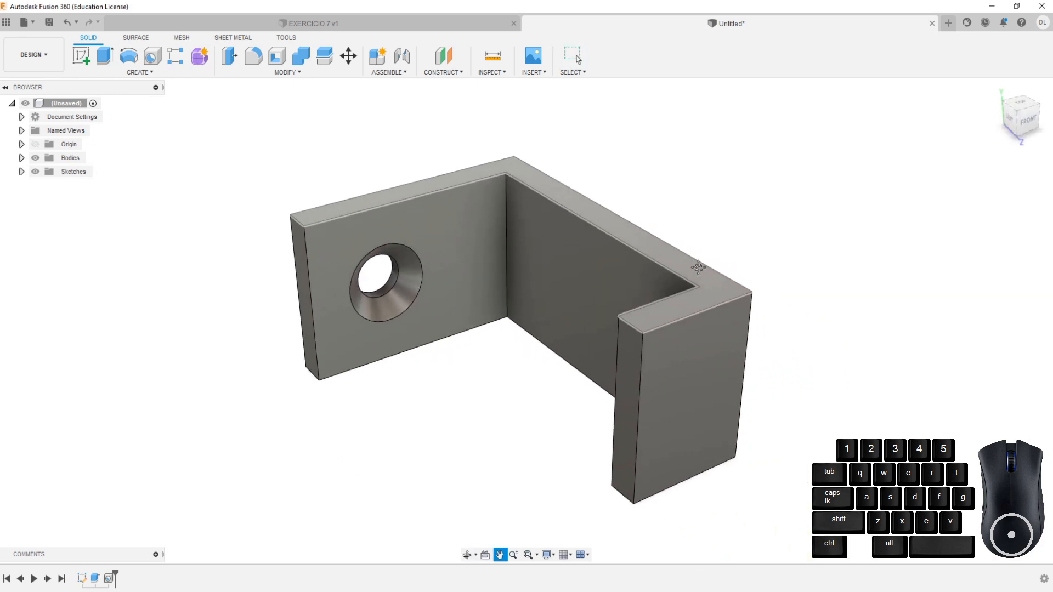
# Save the bracket body as a binary STL mesh in millimetres on the desktop, named SUPORTE DA PLACA
pyautogui.click(82, 172)
pyautogui.rightClick(82, 173)
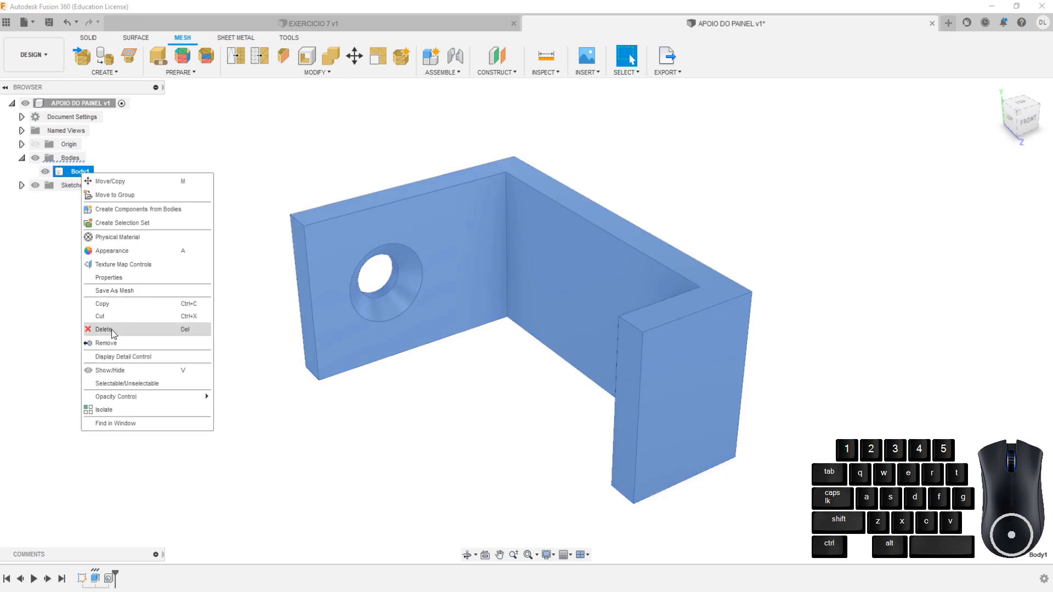
pyautogui.click(118, 291)
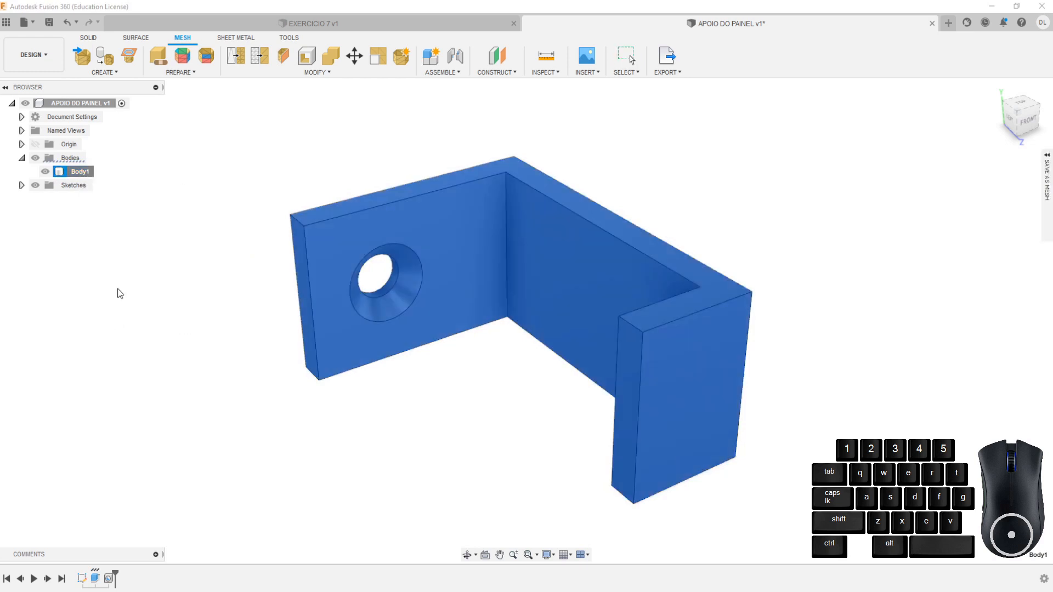
pyautogui.click(1048, 156)
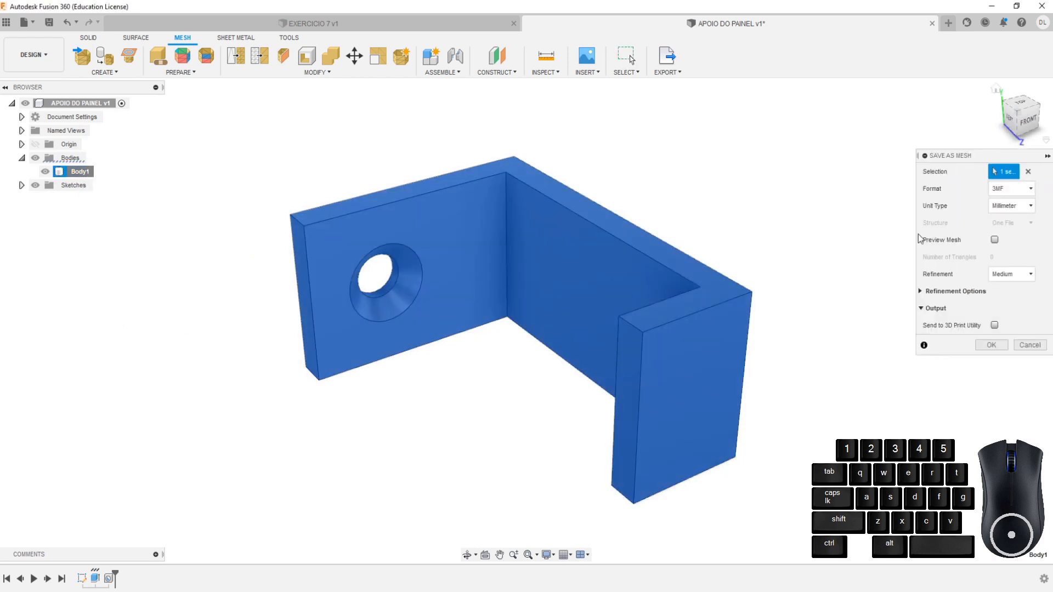
pyautogui.click(1009, 189)
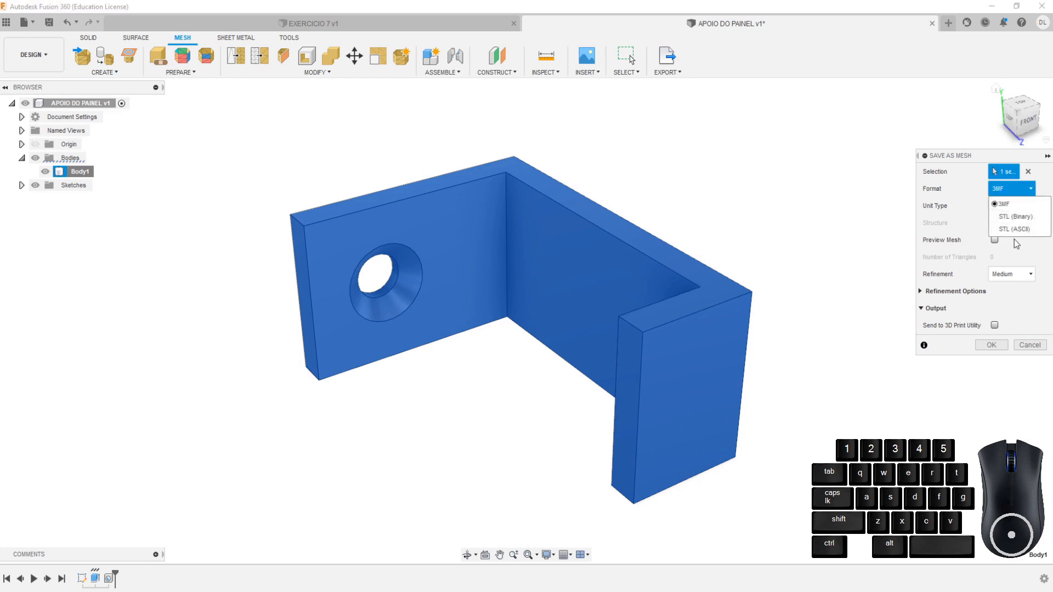
pyautogui.click(1009, 217)
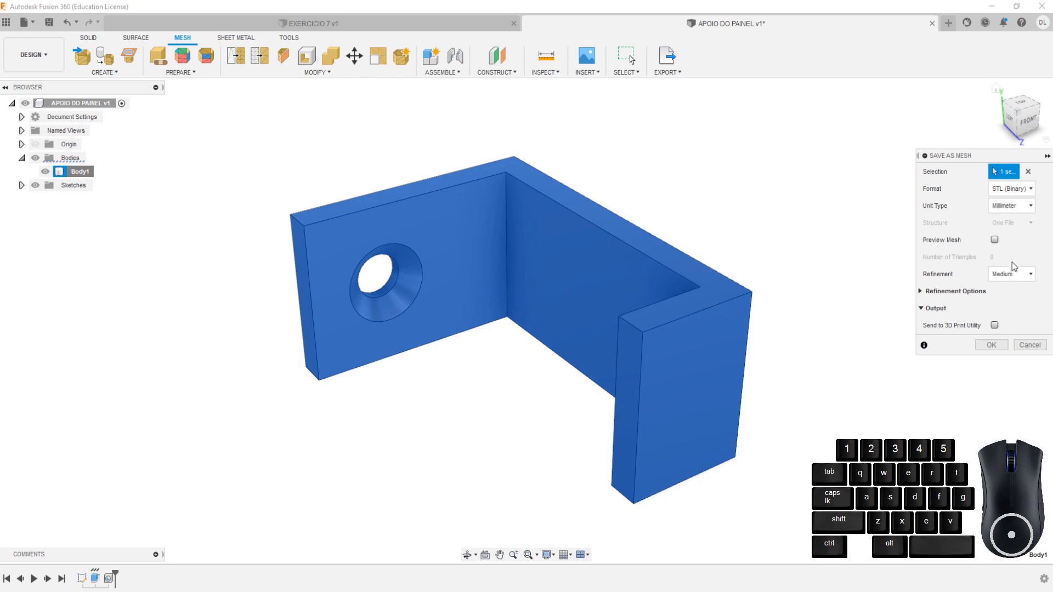
pyautogui.click(998, 350)
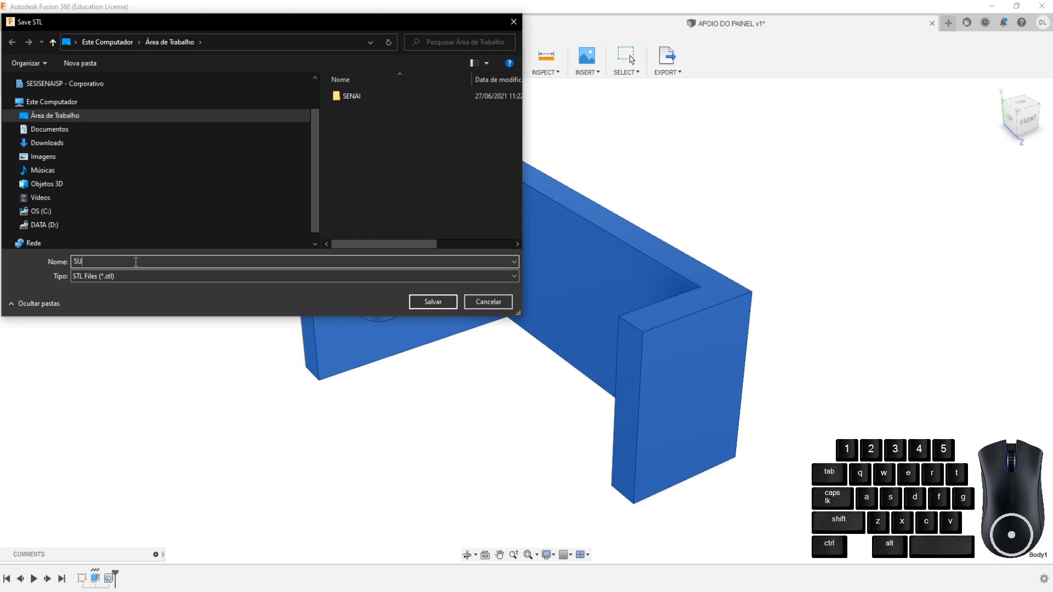
pyautogui.press('Return')
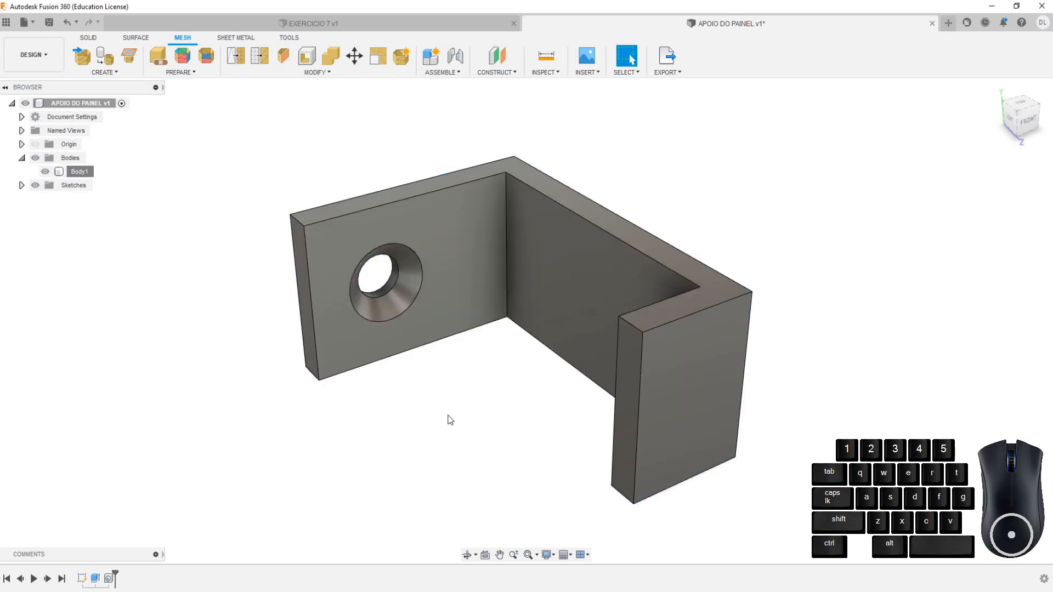
pyautogui.moveTo(477, 434)
pyautogui.keyDown('shift'); pyautogui.mouseDown(button='middle')
pyautogui.moveTo(541, 357)
pyautogui.moveTo(451, 412)
pyautogui.moveTo(501, 417)
pyautogui.moveTo(488, 448)
pyautogui.mouseUp(button='middle'); pyautogui.keyUp('shift')
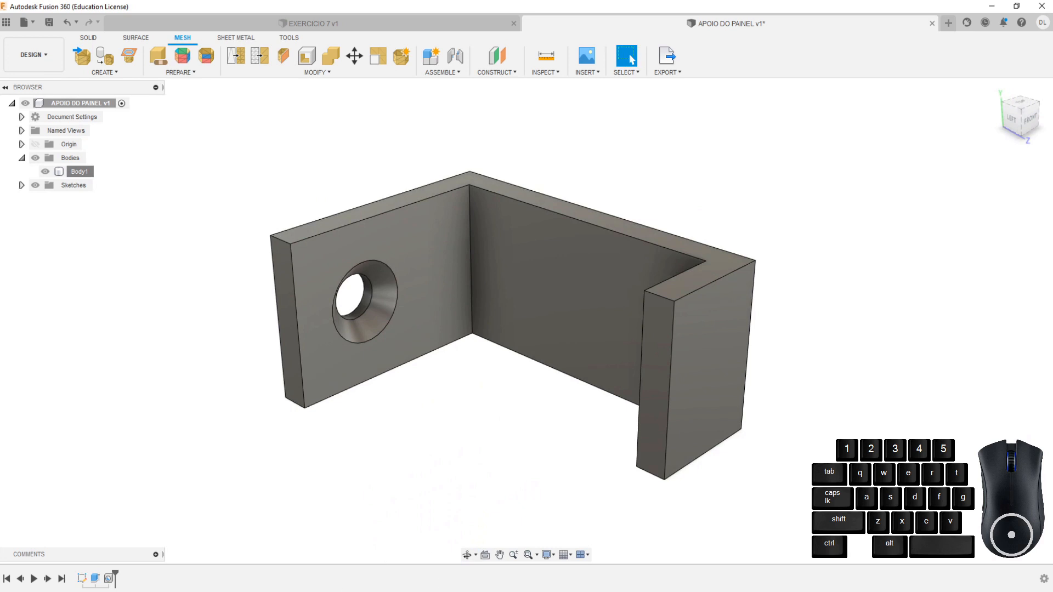
# Switch to Ultimaker Cura and change the active printer to Creality Ender-3
pyautogui.hotkey('alt', 'Tab')
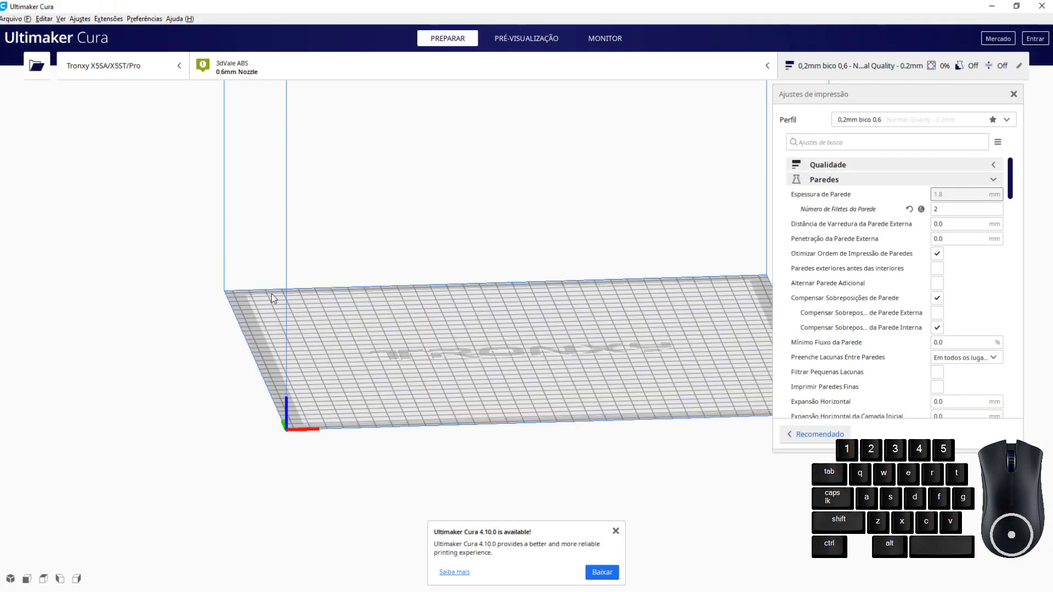
pyautogui.moveTo(384, 242); pyautogui.dragTo(388, 267, button='middle')
pyautogui.moveTo(389, 267); pyautogui.dragTo(170, 173, button='right')
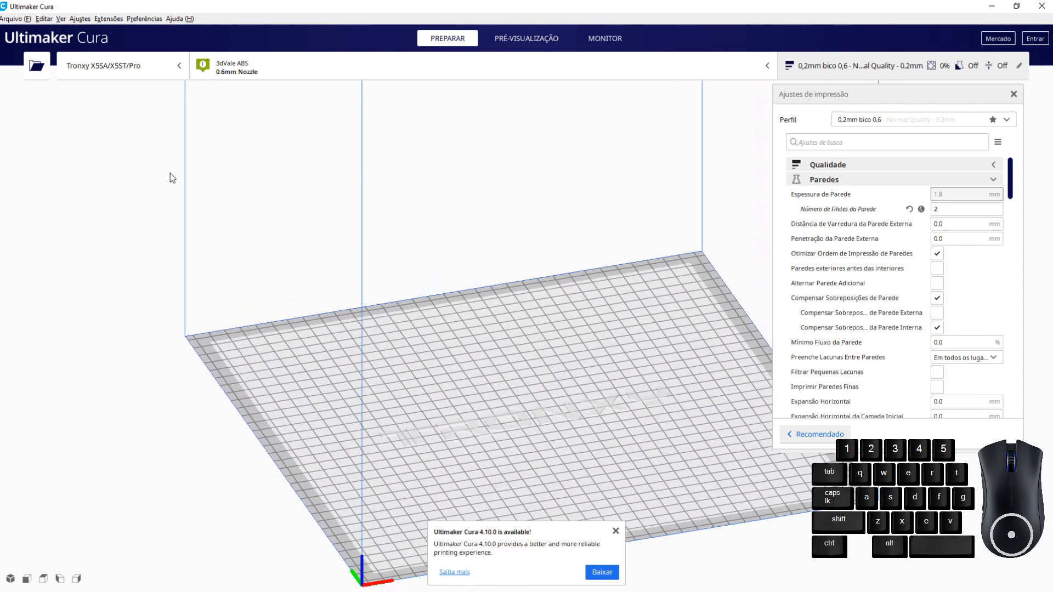
pyautogui.click(108, 70)
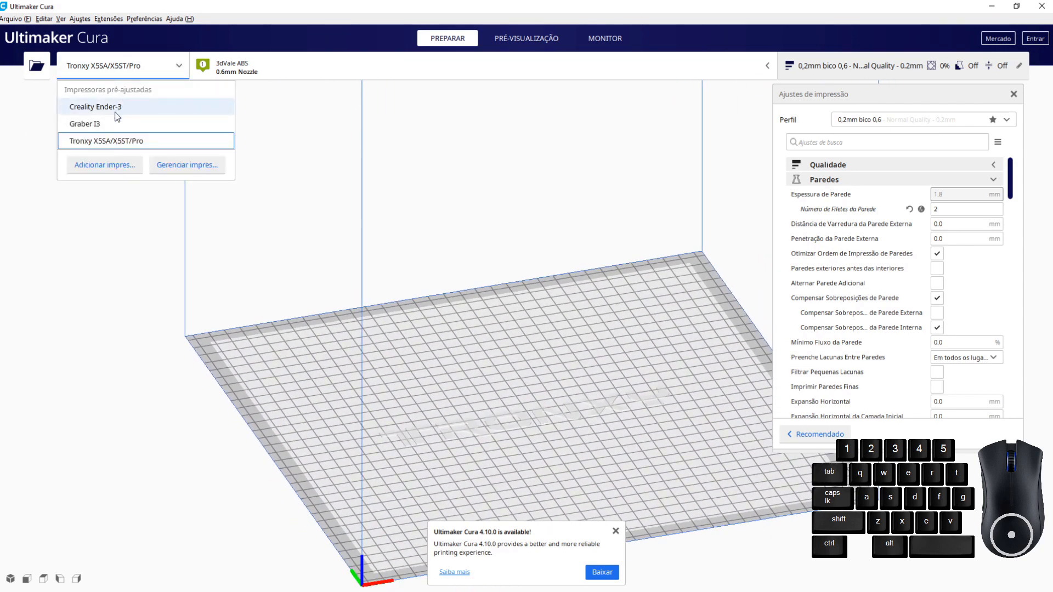
pyautogui.click(96, 107)
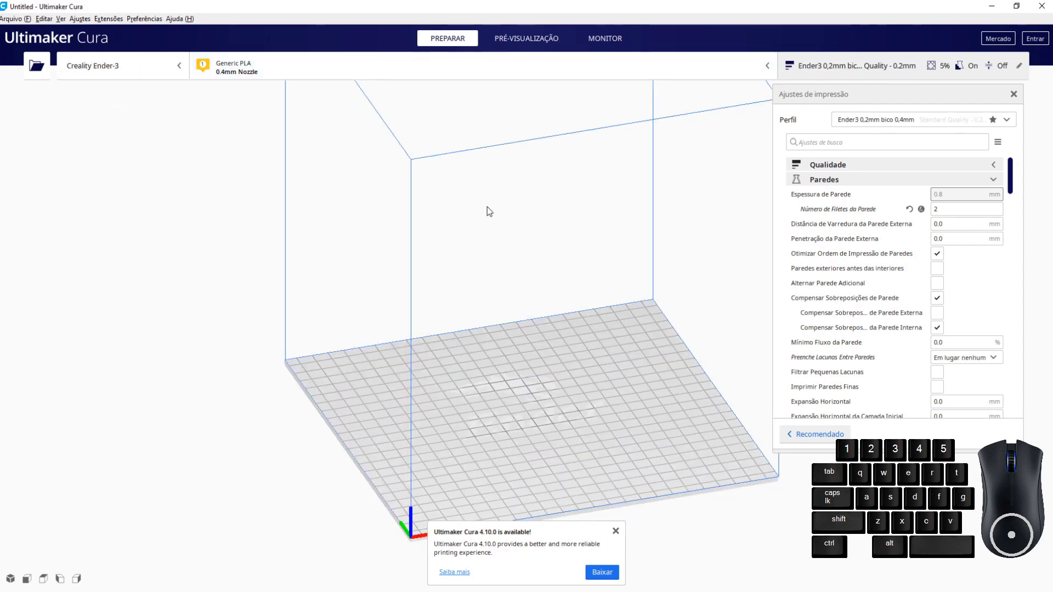
pyautogui.scroll(-1, 461, 219)
pyautogui.moveTo(451, 223); pyautogui.dragTo(382, 209, button='middle')
# Open the SUPORTE DA PLACA model from the desktop onto the build plate
pyautogui.click(36, 66)
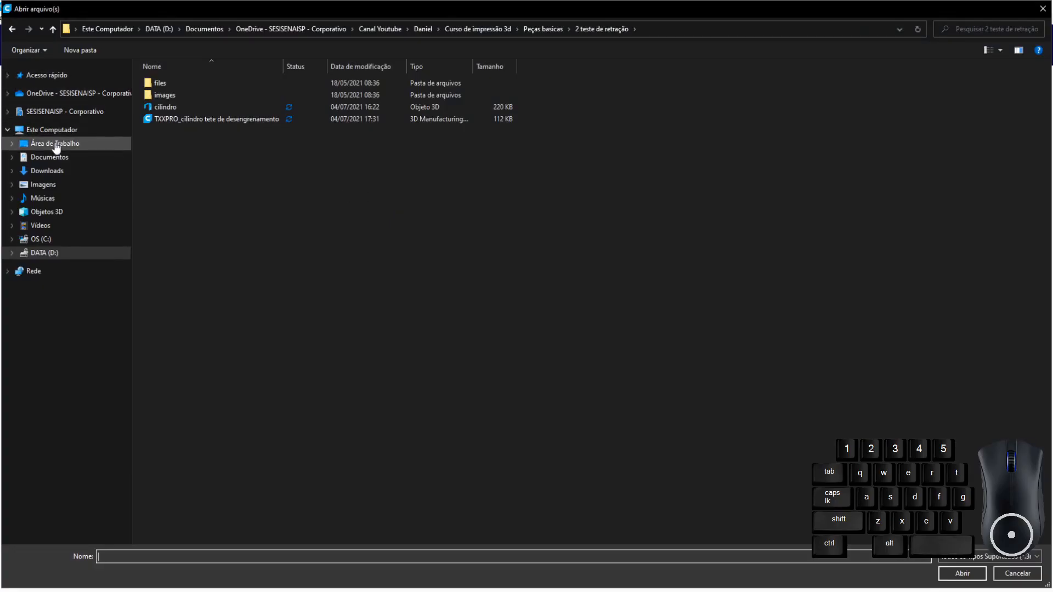
pyautogui.click(93, 144)
pyautogui.doubleClick(166, 94)
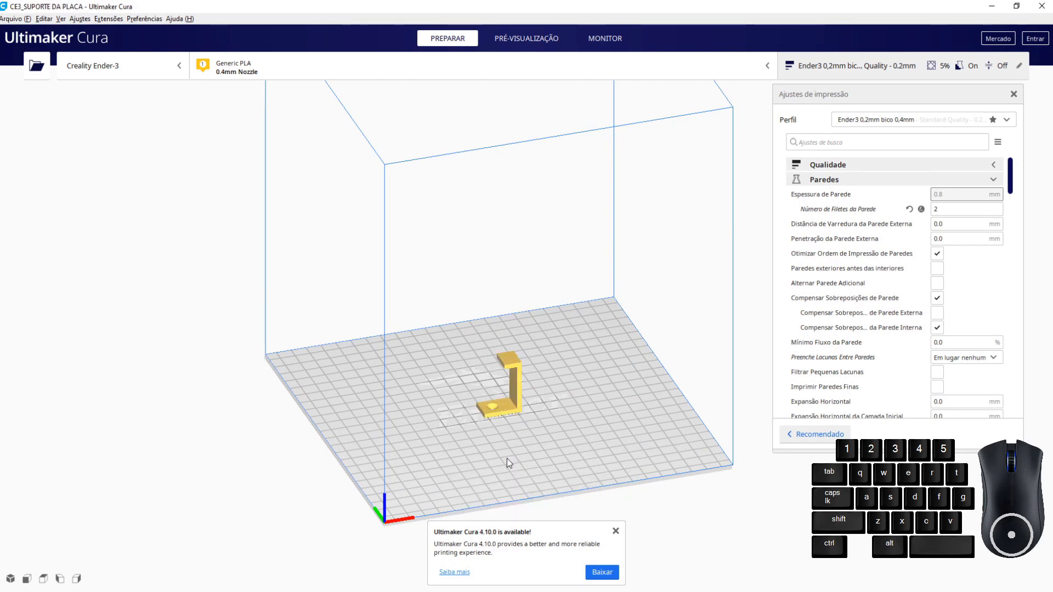
# Rotate the bracket 90° so it lies on its side on the build plate
pyautogui.click(502, 414)
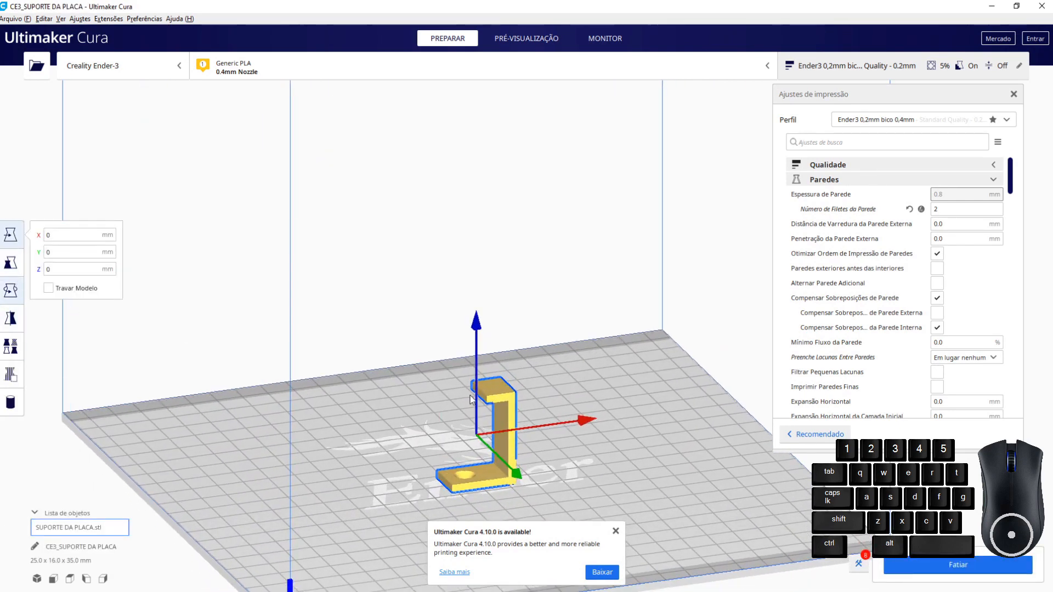
pyautogui.click(10, 290)
pyautogui.moveTo(646, 324); pyautogui.dragTo(552, 350, button='right')
pyautogui.click(519, 343)
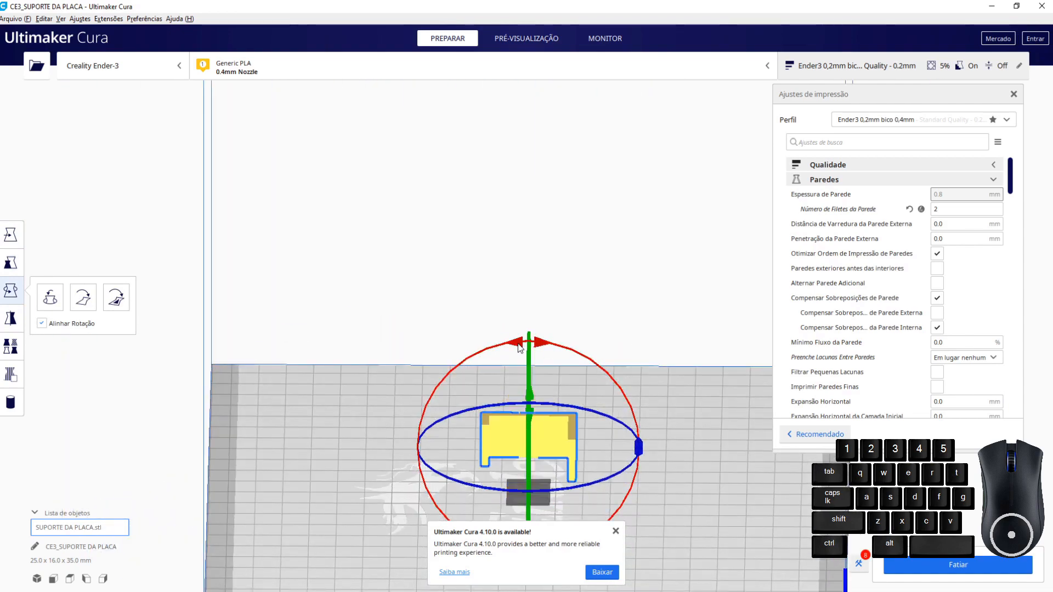
pyautogui.moveTo(634, 328); pyautogui.dragTo(540, 391, button='right')
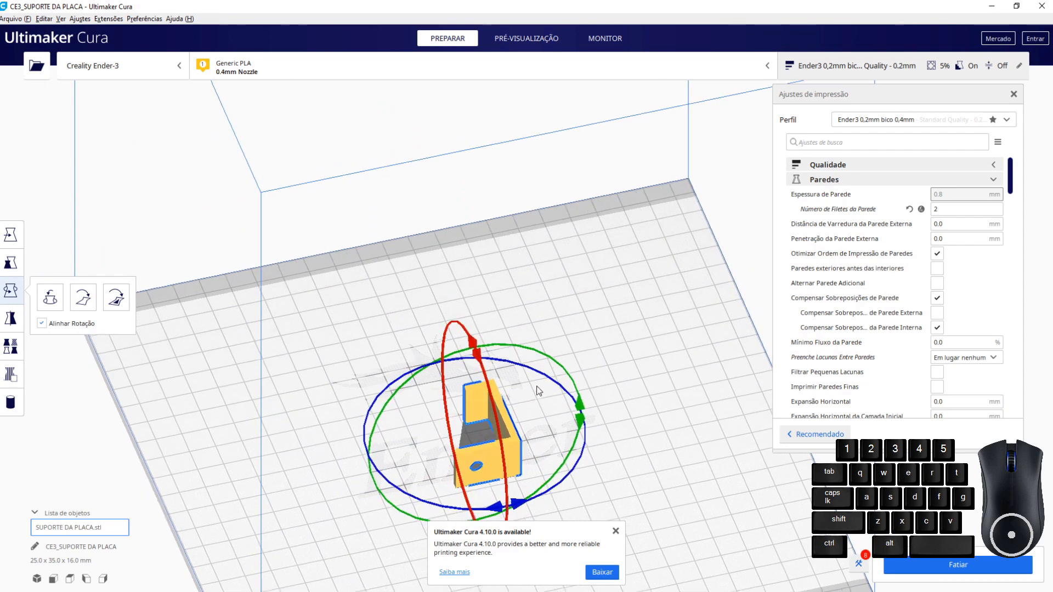
pyautogui.scroll(5, 464, 317)
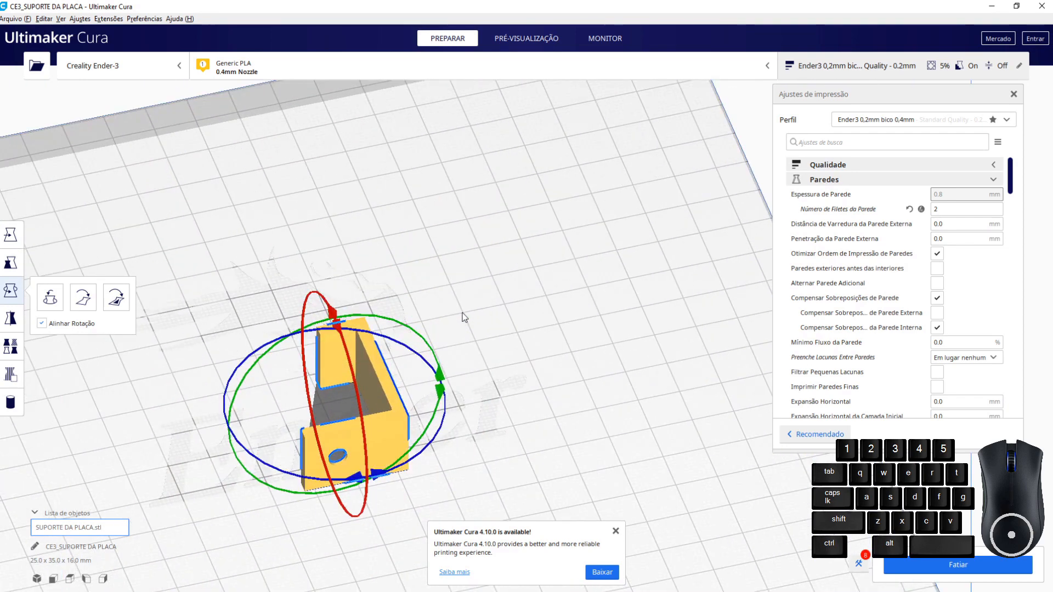
# Multiply the selected bracket with 5 copies arranged on the build plate
pyautogui.moveTo(455, 327); pyautogui.dragTo(428, 275, button='middle')
pyautogui.click(565, 332)
pyautogui.click(346, 341)
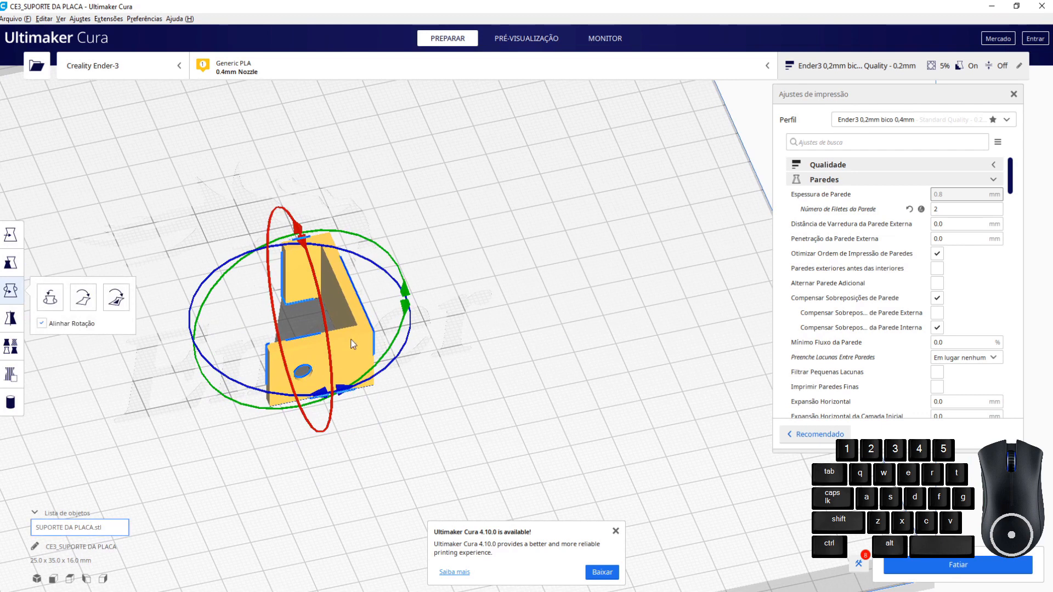
pyautogui.rightClick(353, 344)
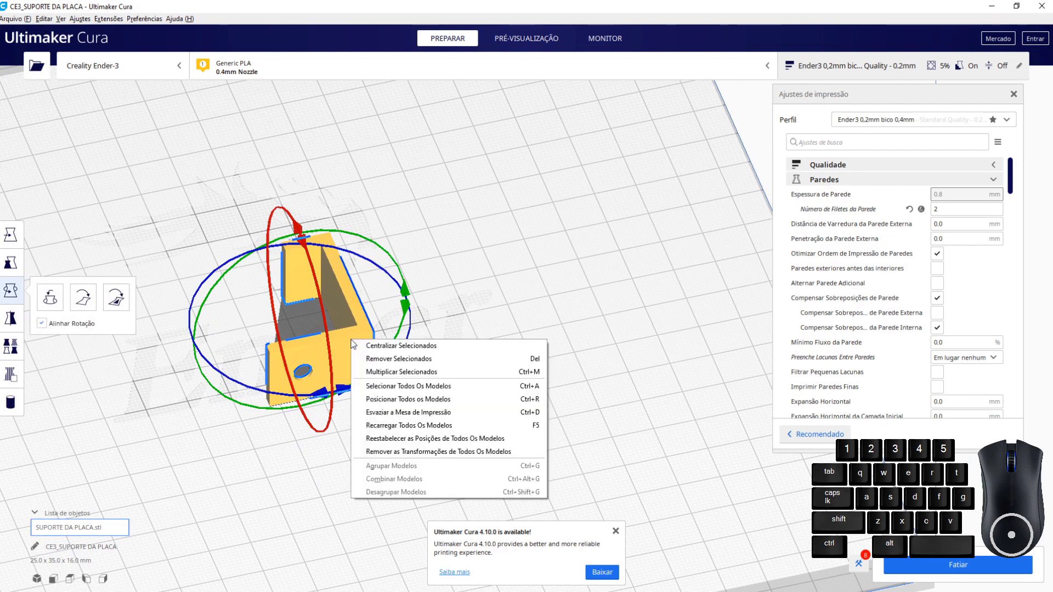
pyautogui.click(387, 373)
pyautogui.write('5')
pyautogui.click(580, 304)
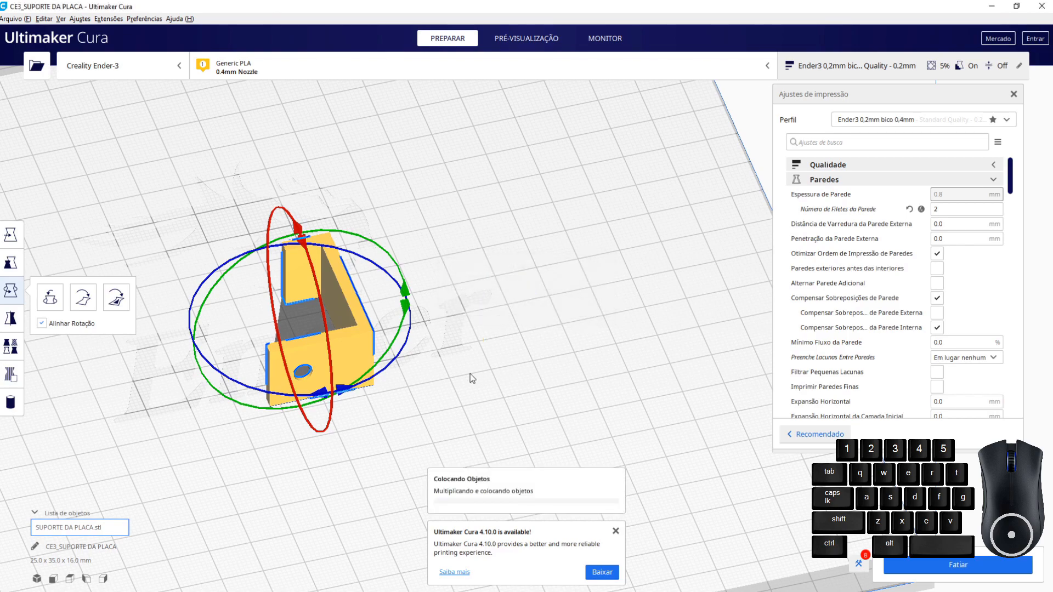
pyautogui.scroll(-5, 472, 376)
pyautogui.moveTo(503, 246); pyautogui.dragTo(528, 300, button='right')
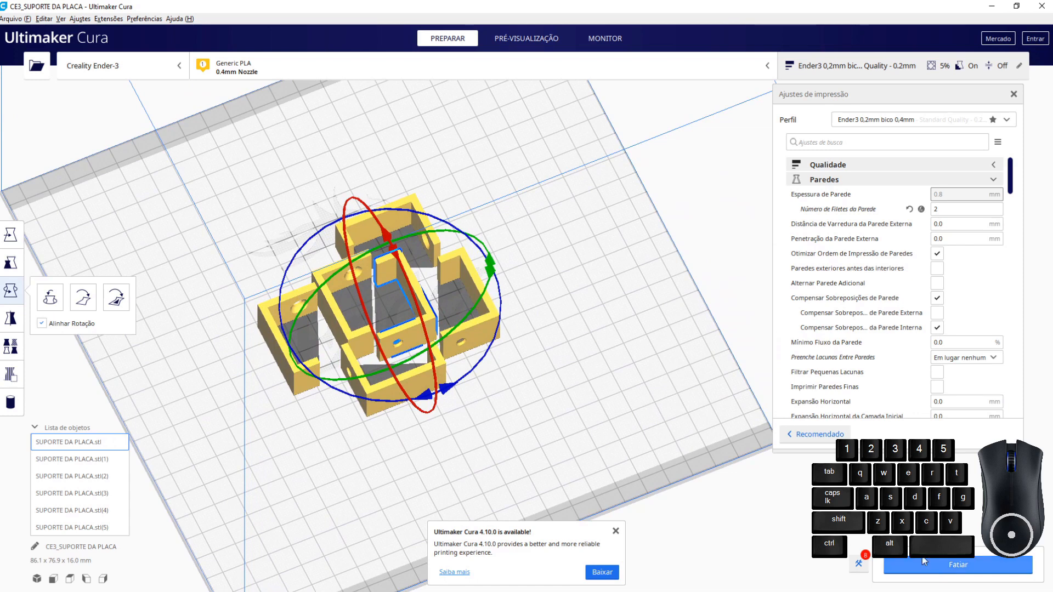
# Remove all ChangeAtZ 5.2.1 scripts from the post-processing list
pyautogui.click(859, 564)
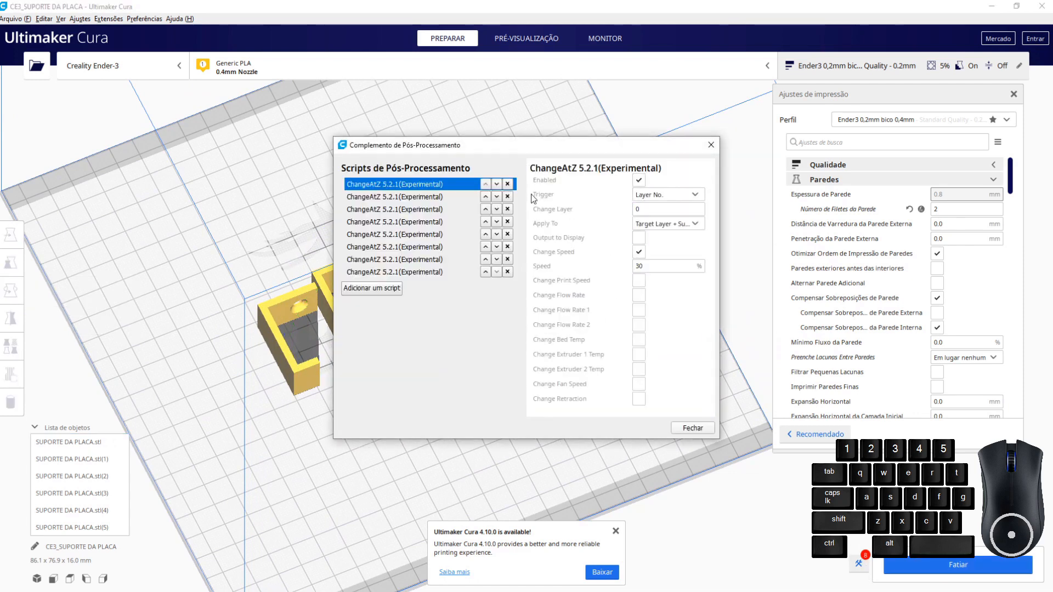
pyautogui.click(506, 187)
pyautogui.click(506, 187)
pyautogui.click(506, 188)
pyautogui.click(506, 187)
pyautogui.click(506, 187)
pyautogui.click(506, 187)
pyautogui.click(506, 187)
pyautogui.click(505, 187)
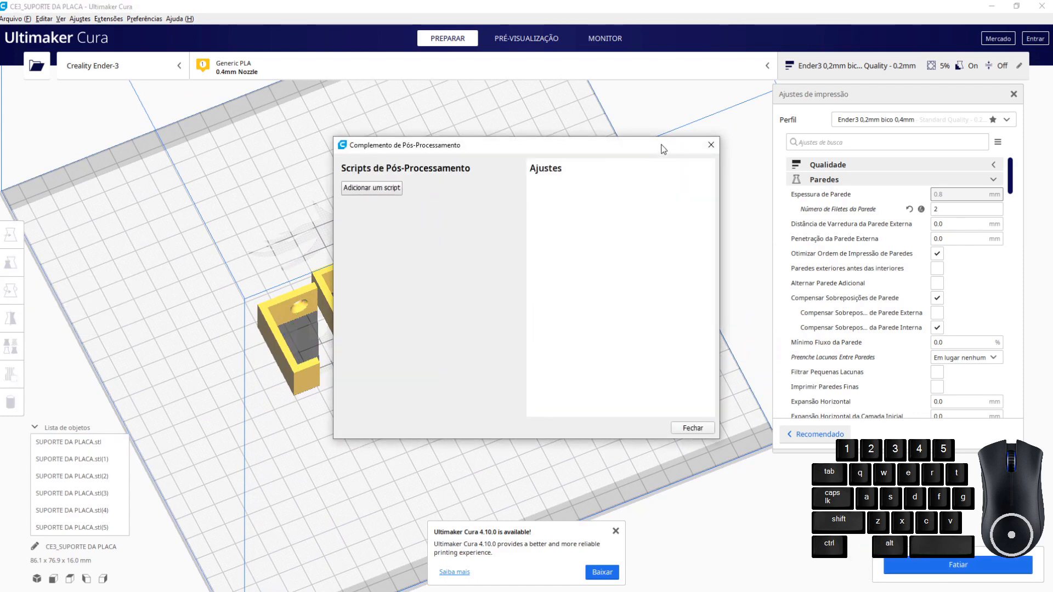
pyautogui.click(711, 145)
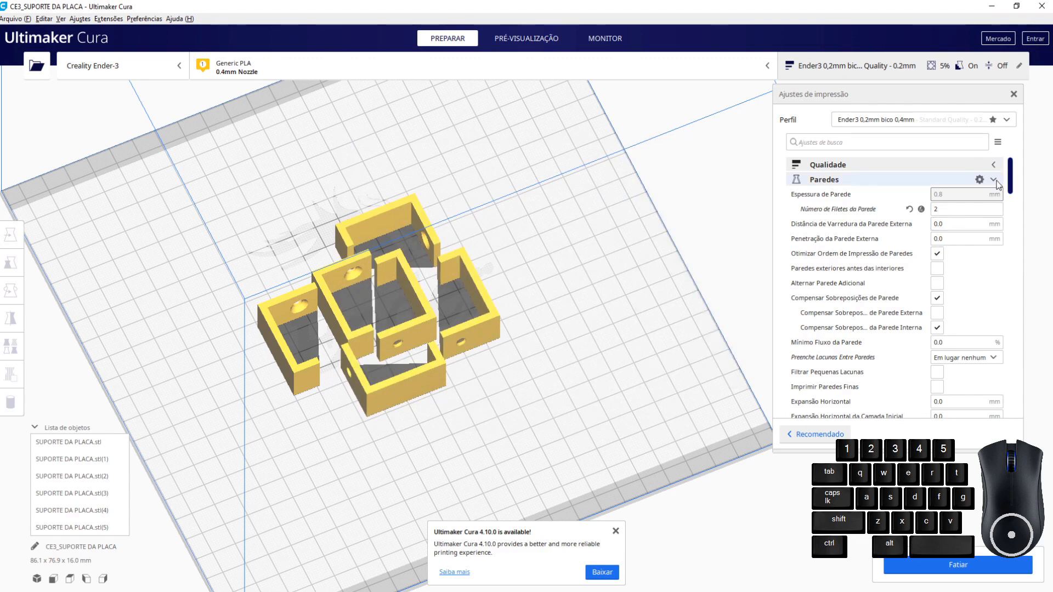
# Review the quality, wall and top/bottom print settings of the Ender3 0,2mm bico 0,4mm profile
pyautogui.click(996, 181)
pyautogui.click(996, 168)
pyautogui.click(997, 170)
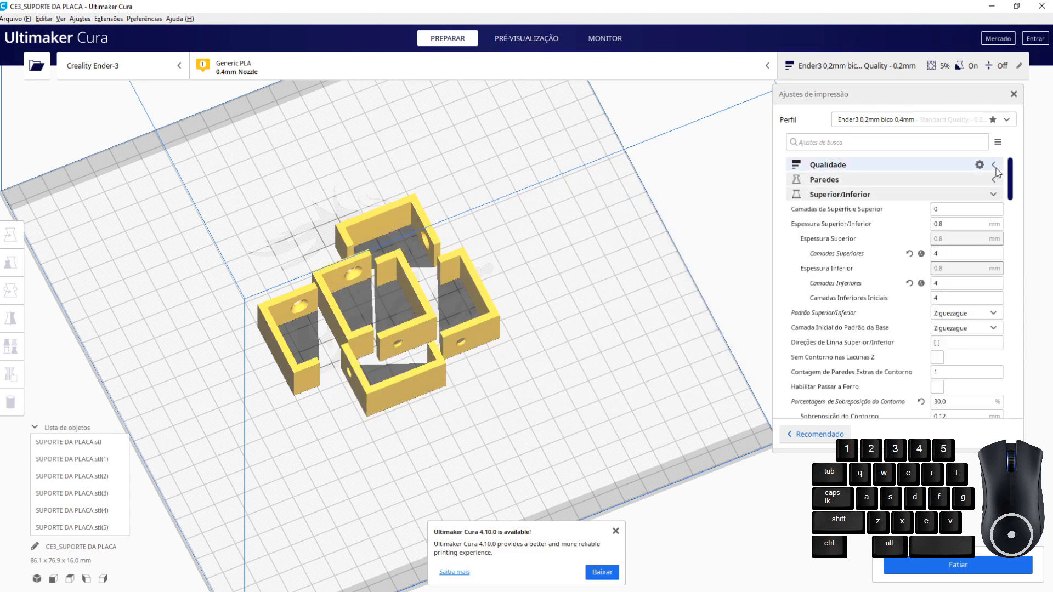
pyautogui.click(995, 166)
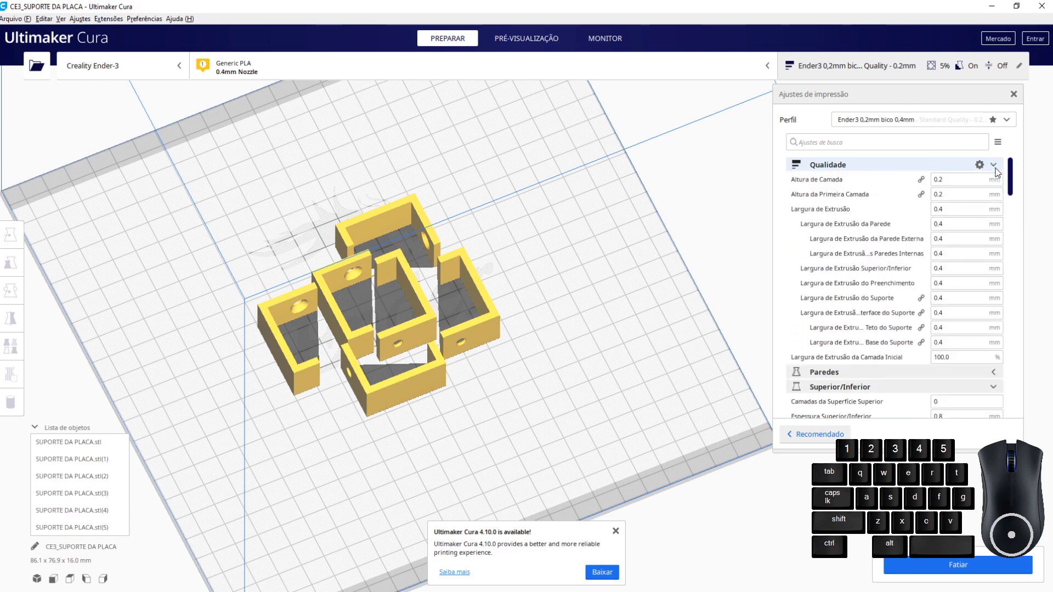
pyautogui.click(996, 169)
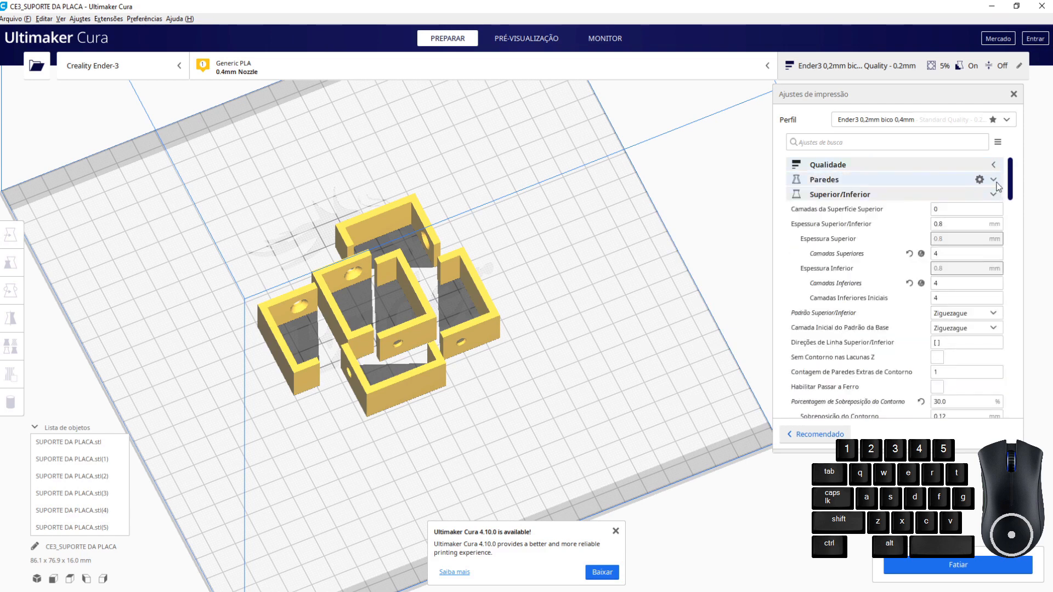
pyautogui.click(996, 181)
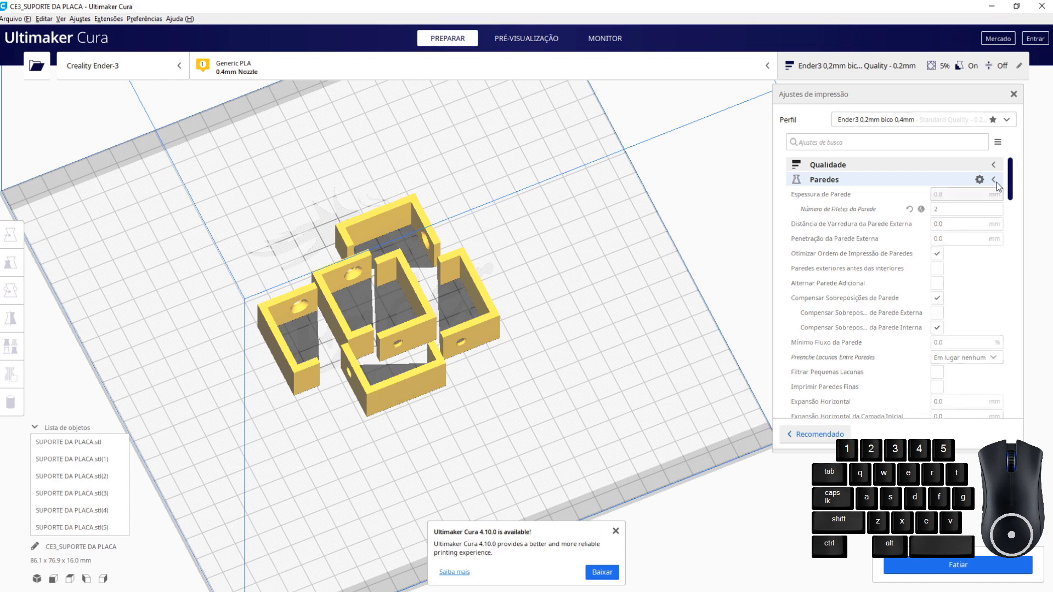
pyautogui.click(996, 184)
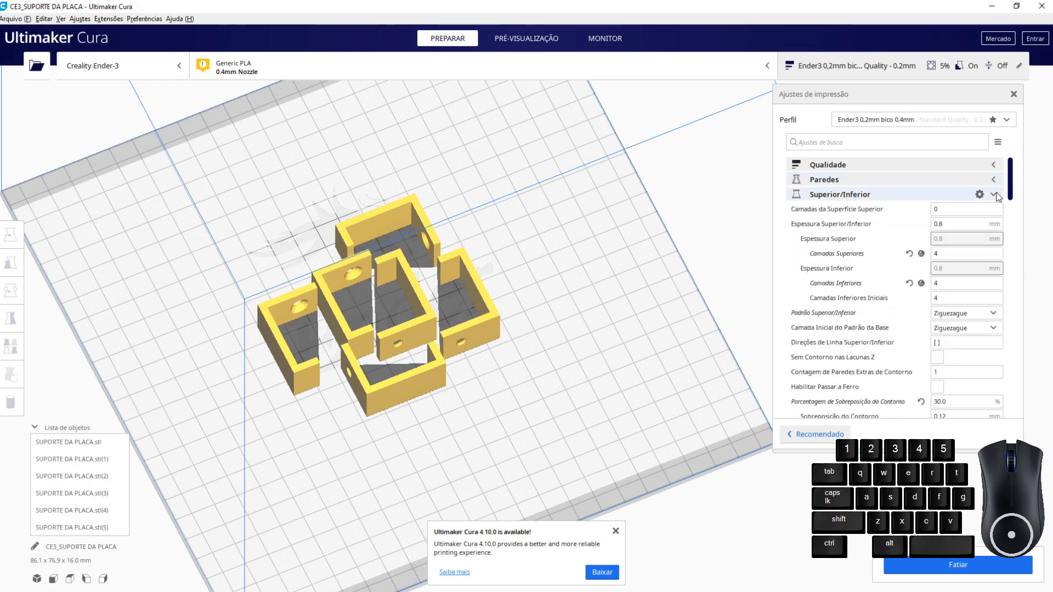
pyautogui.click(996, 195)
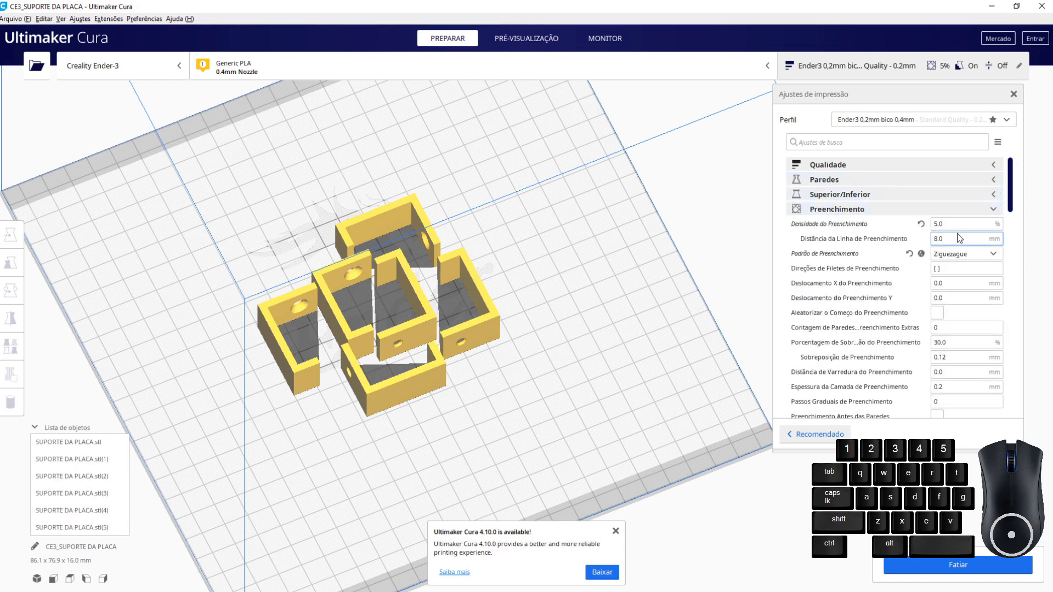
# Review the infill, material, travel and cooling print settings
pyautogui.click(996, 211)
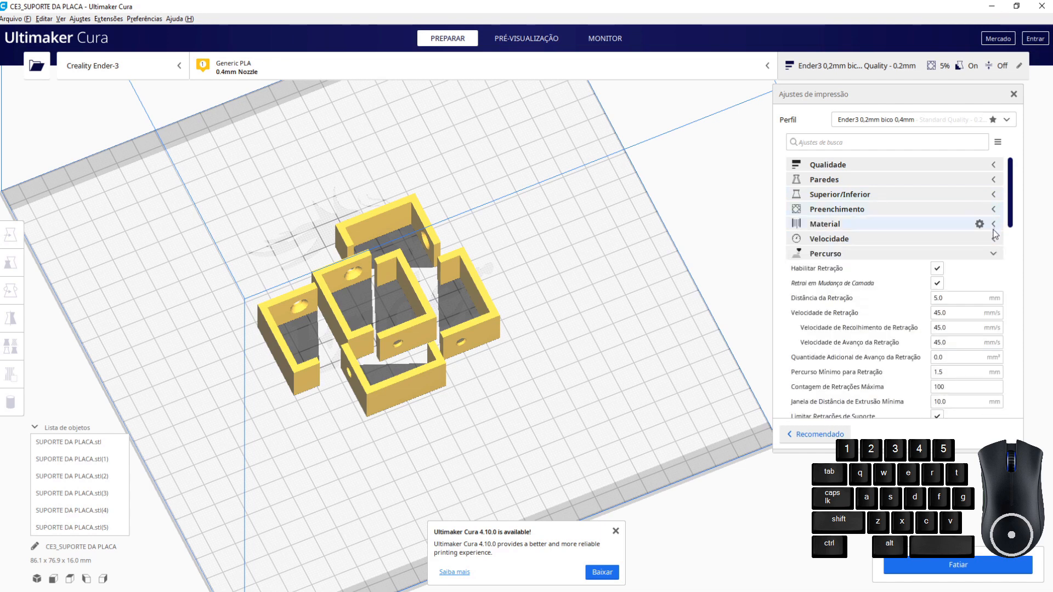
pyautogui.click(994, 225)
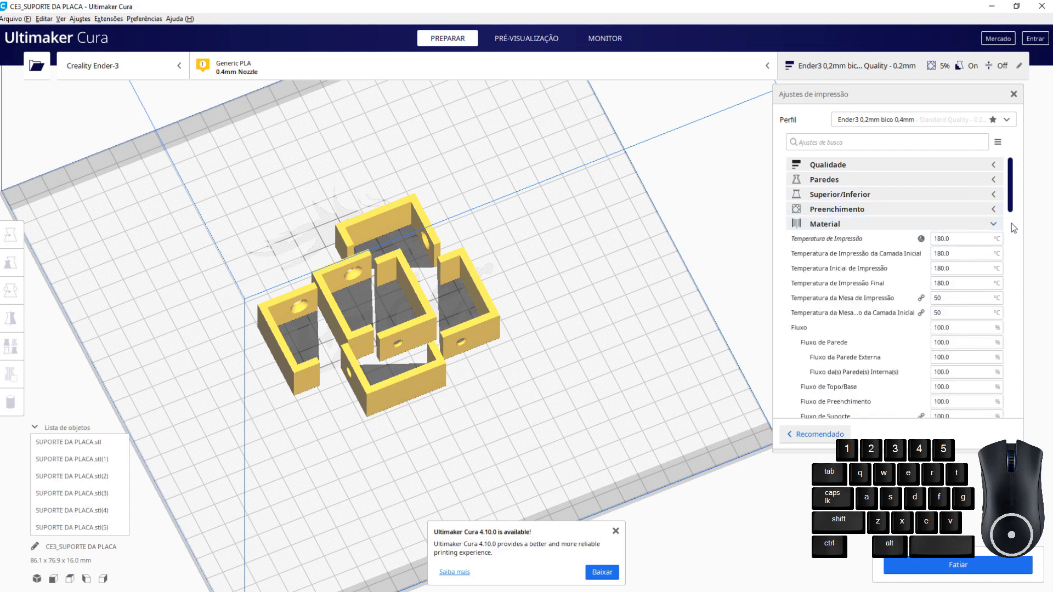
pyautogui.click(996, 223)
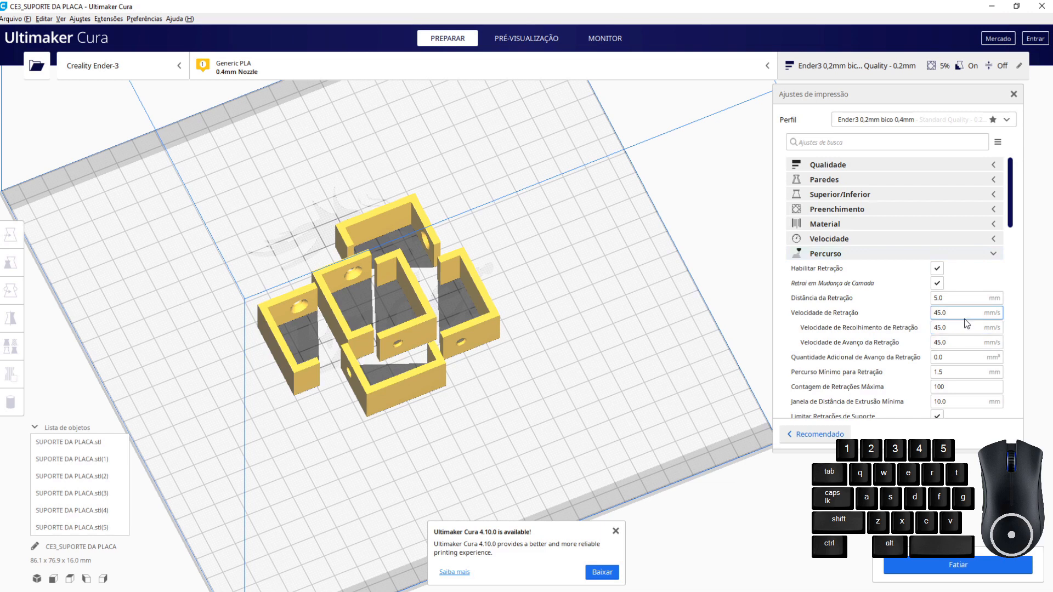
pyautogui.click(994, 254)
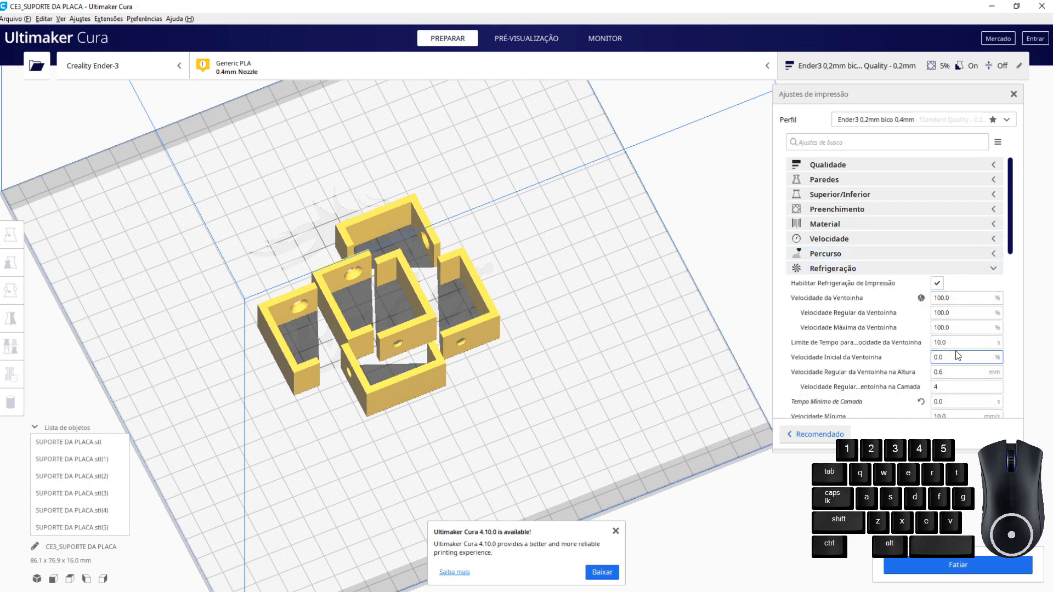
pyautogui.click(994, 269)
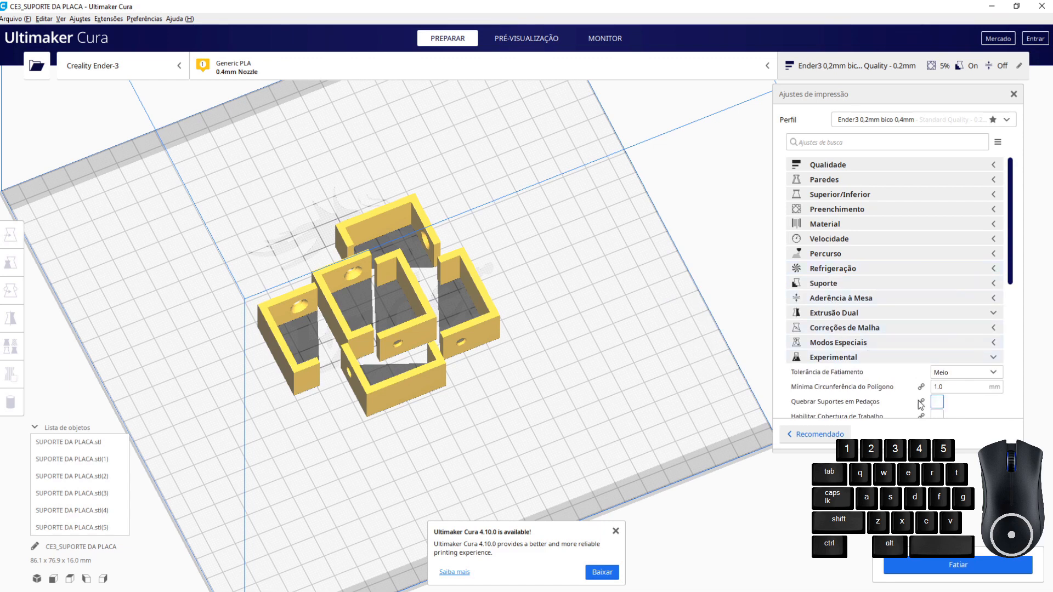
# Turn off support generation (Gerar Suporte) in the print settings
pyautogui.click(868, 287)
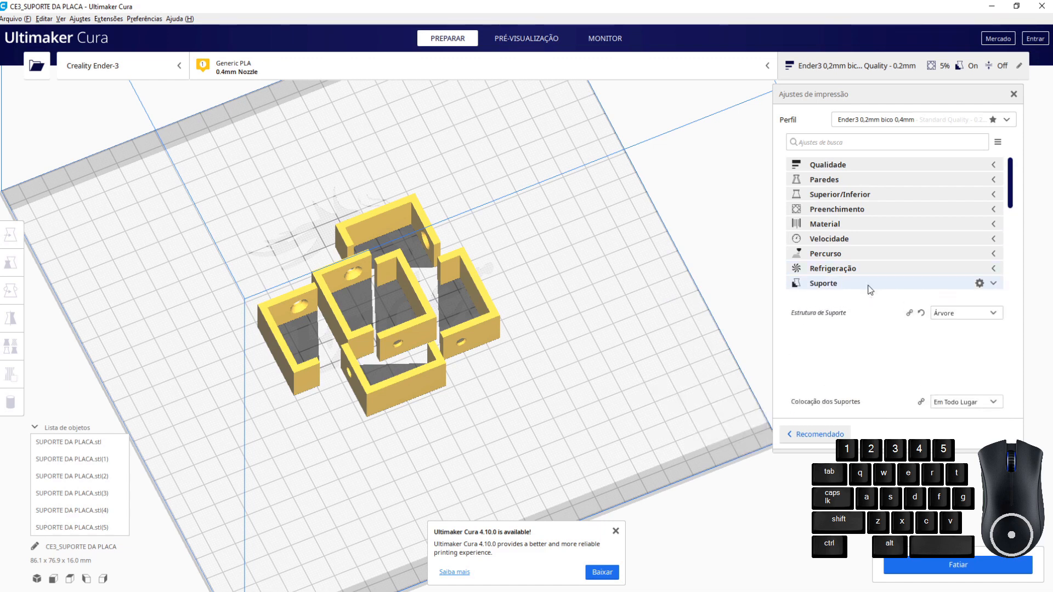
pyautogui.click(939, 302)
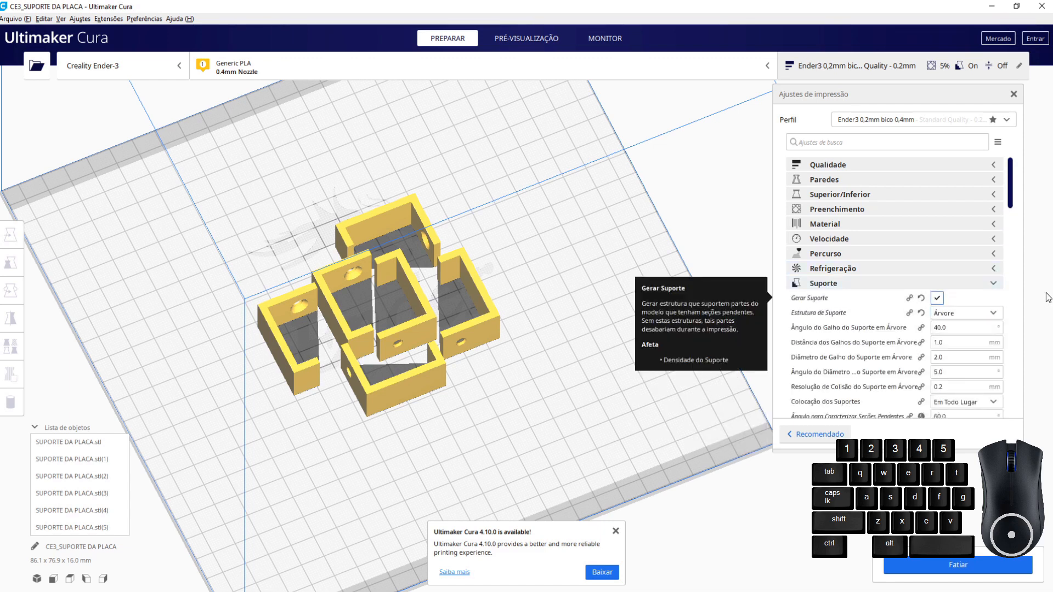
pyautogui.click(995, 284)
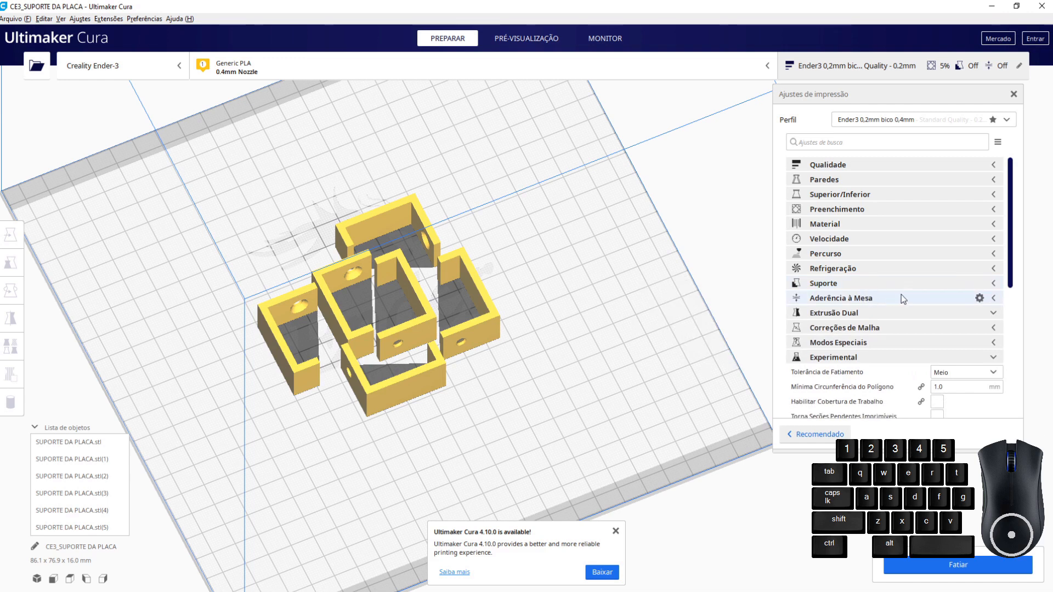
# Set the build plate adhesion type to Brim
pyautogui.click(901, 296)
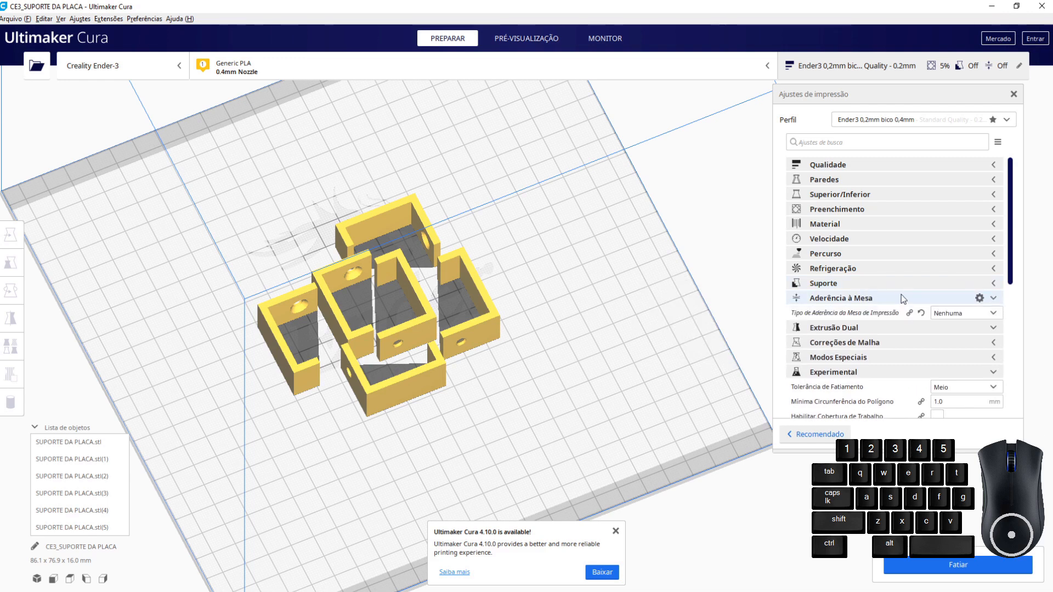
pyautogui.click(955, 313)
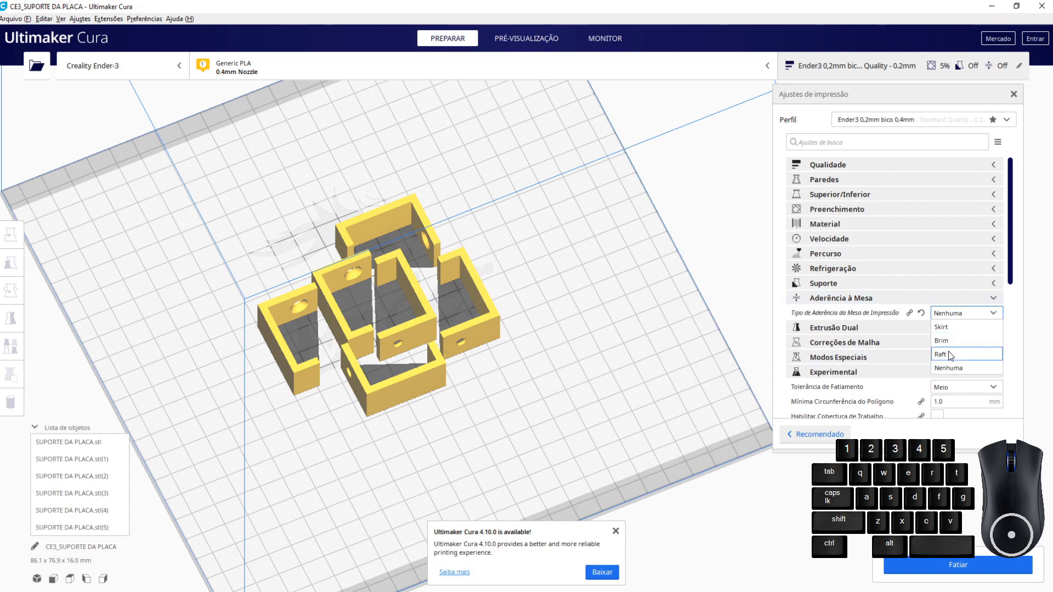
pyautogui.click(949, 340)
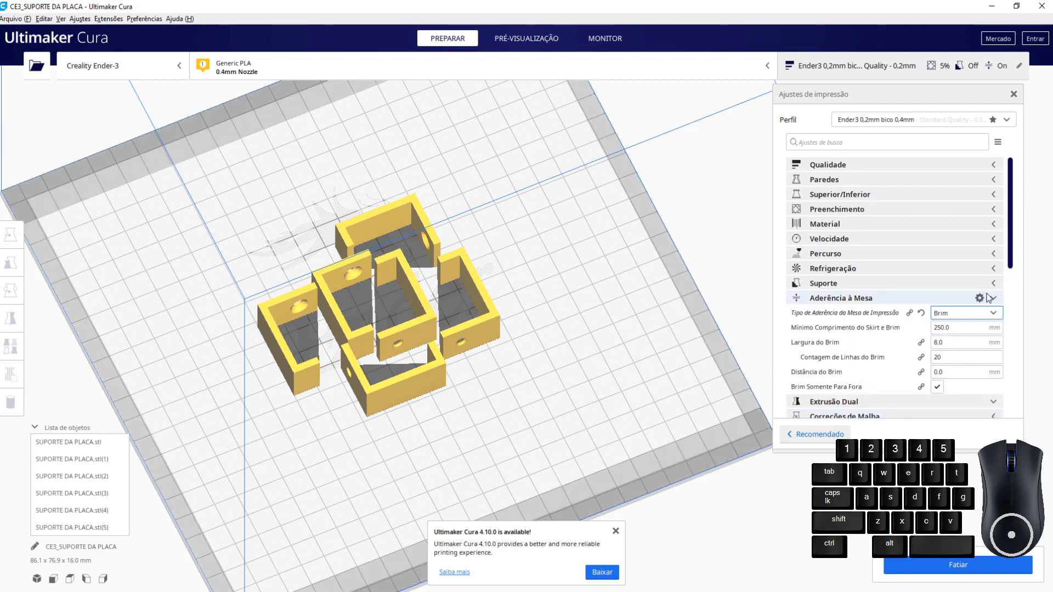
pyautogui.click(993, 299)
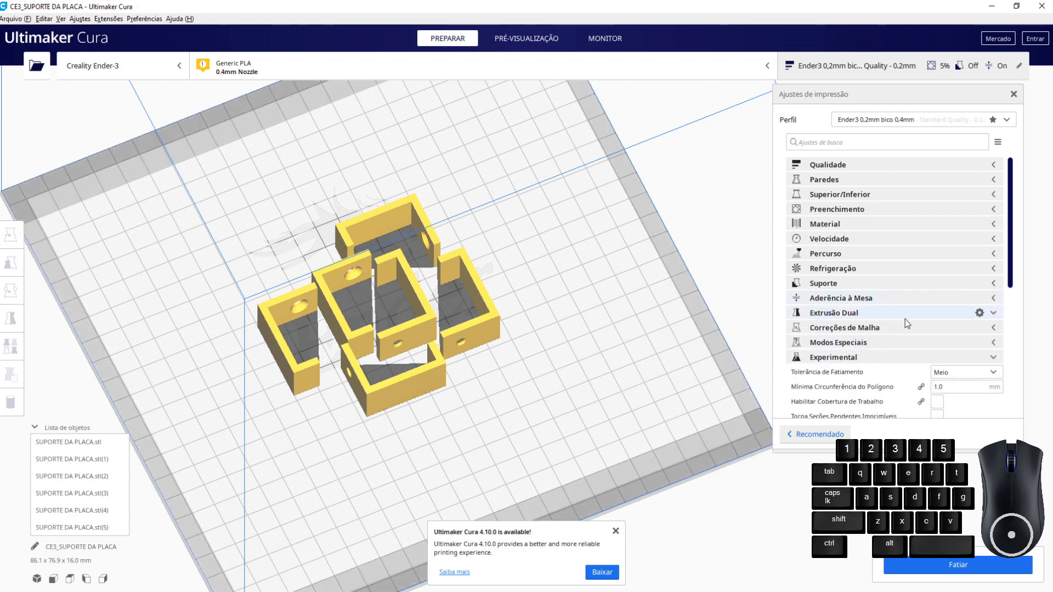
# Disable coasting (Habilitar Desengrenagem) in the experimental print settings
pyautogui.scroll(-5, 860, 366)
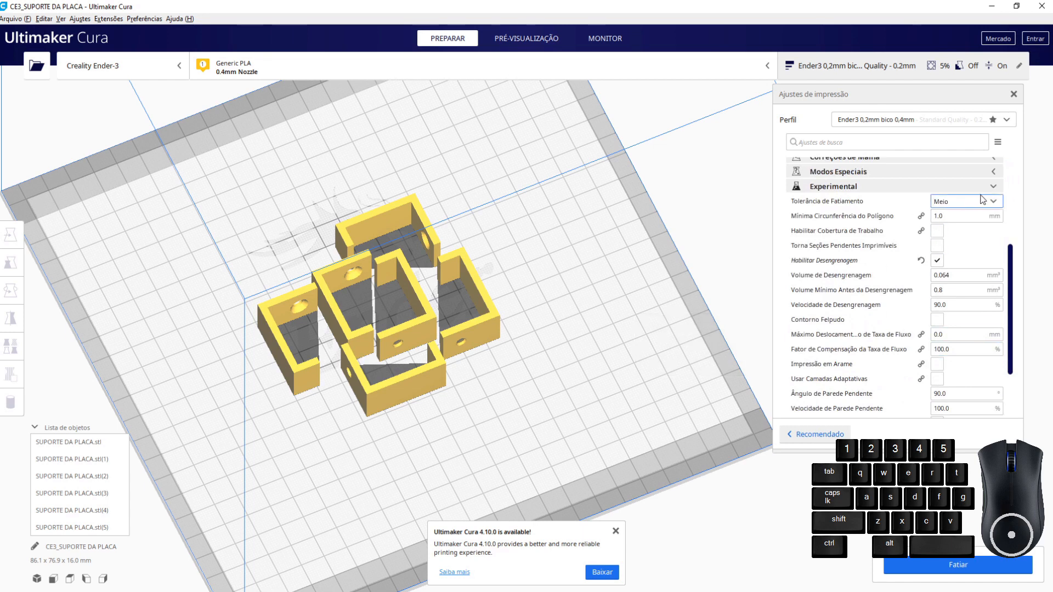
pyautogui.moveTo(941, 260)
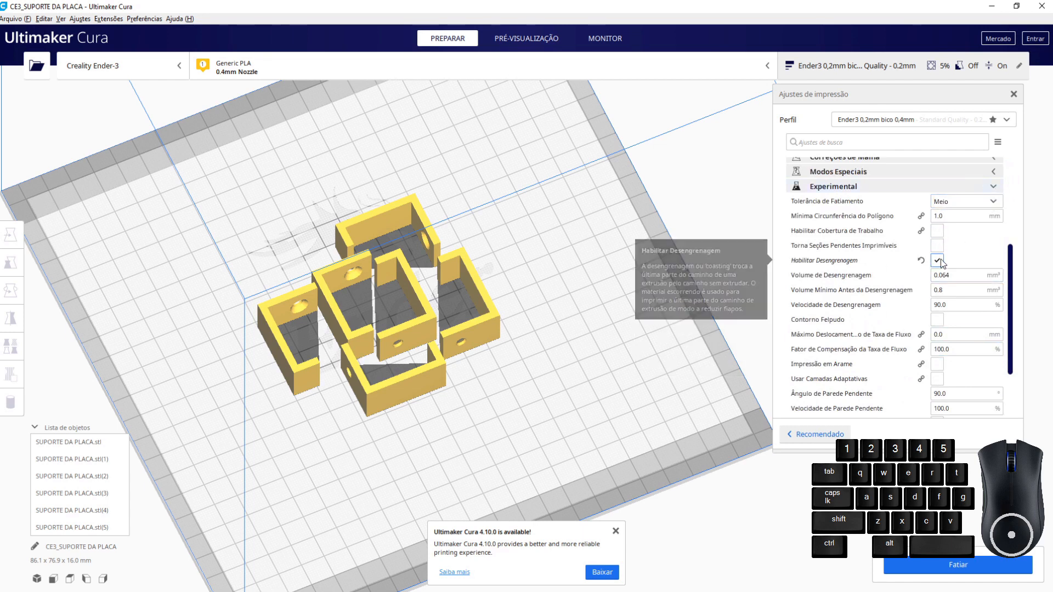
pyautogui.click(937, 261)
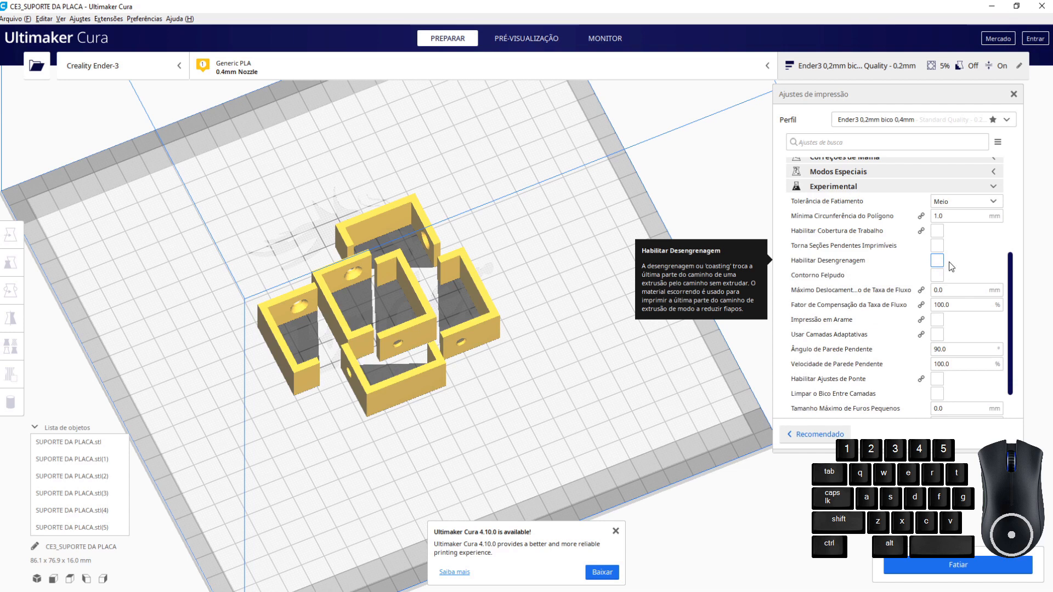
pyautogui.click(994, 187)
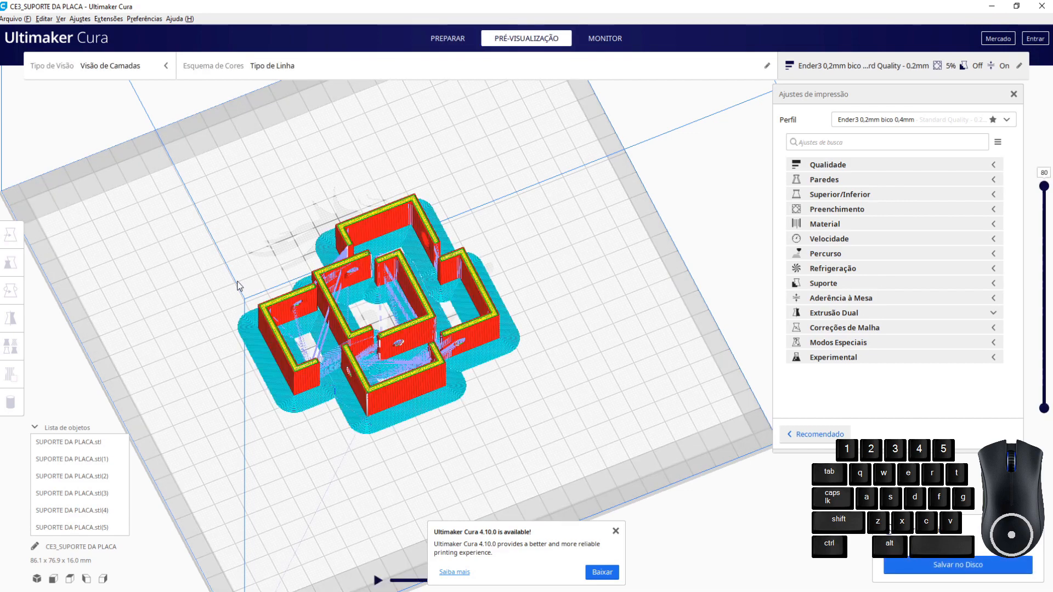
# Lower the sliced preview to layer 38 and examine the brackets' brim, walls and infill up close
pyautogui.scroll(-1, 389, 285)
pyautogui.scroll(7, 397, 284)
pyautogui.moveTo(396, 284); pyautogui.dragTo(400, 353, button='right')
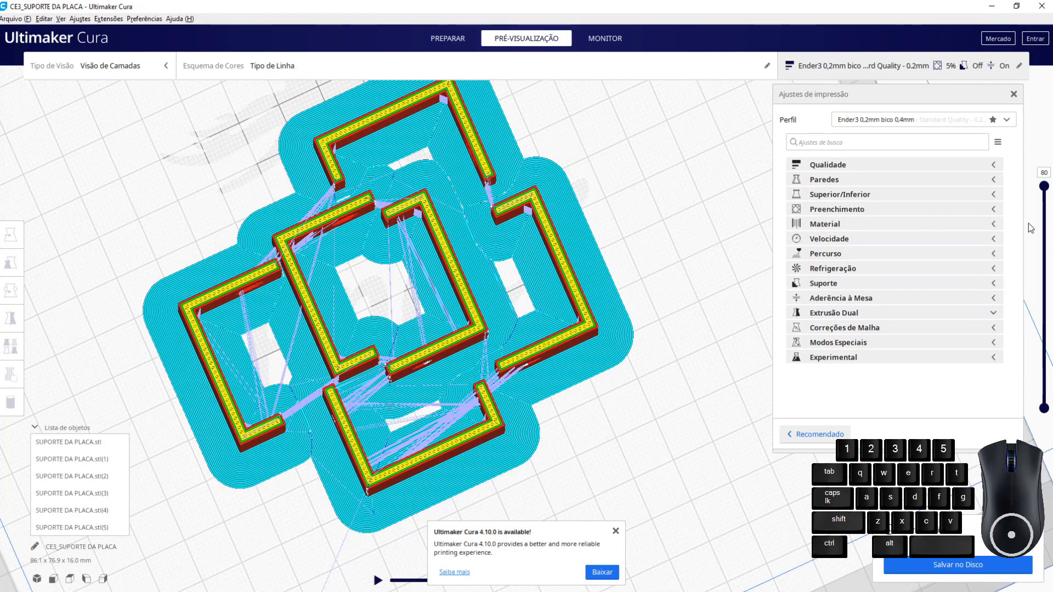
pyautogui.moveTo(1045, 186); pyautogui.dragTo(1044, 296)
pyautogui.scroll(6, 532, 431)
pyautogui.scroll(-4, 535, 406)
pyautogui.scroll(4, 535, 387)
pyautogui.moveTo(535, 384); pyautogui.dragTo(475, 362, button='middle')
pyautogui.scroll(-4, 473, 362)
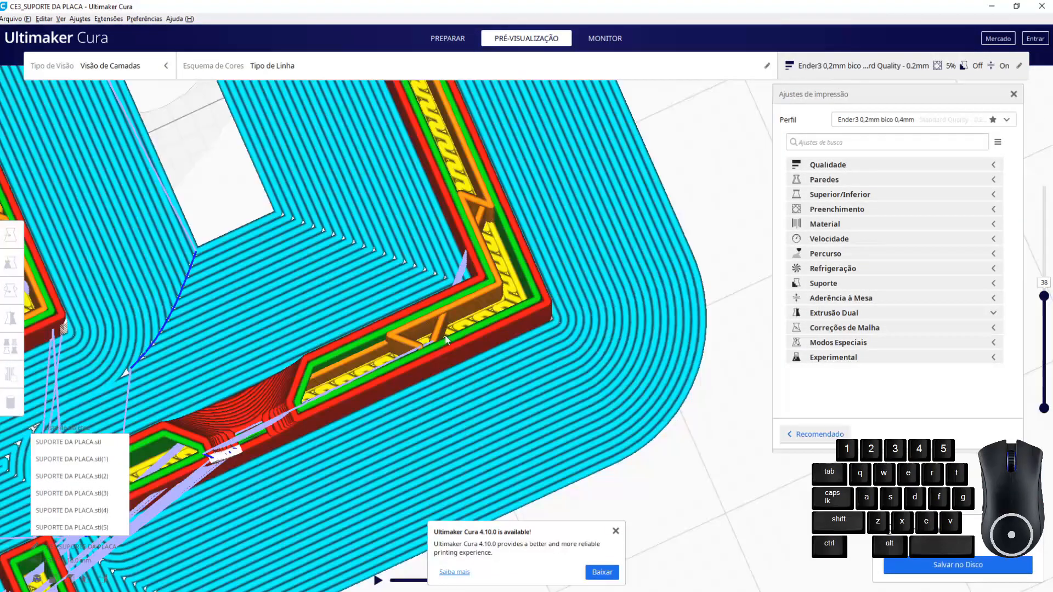
# Set the overall print speed (Velocidade de Impressão) to 50 mm/s
pyautogui.scroll(-6, 641, 253)
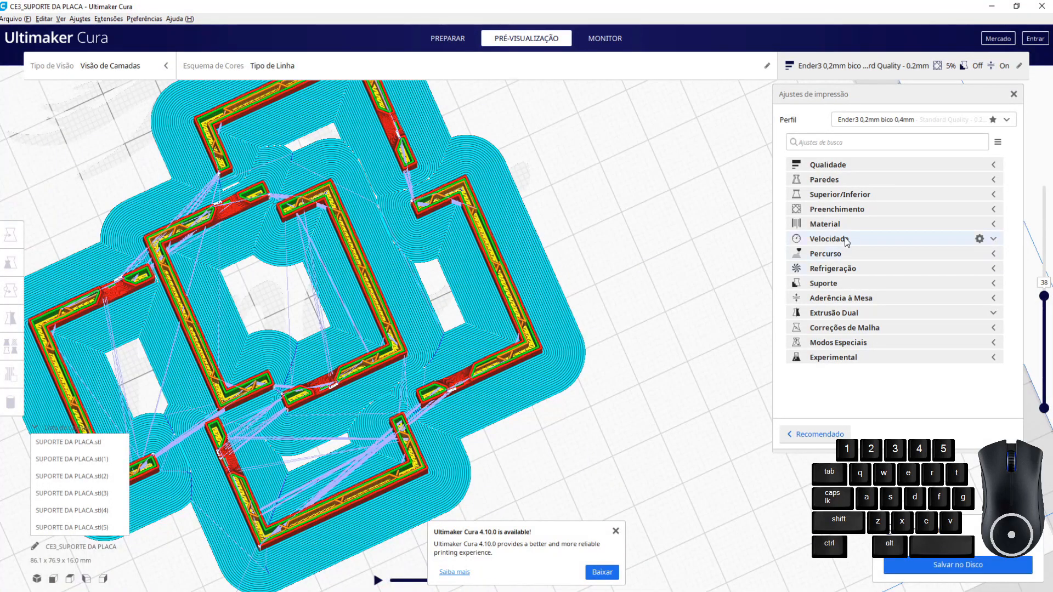
pyautogui.click(847, 239)
pyautogui.click(978, 254)
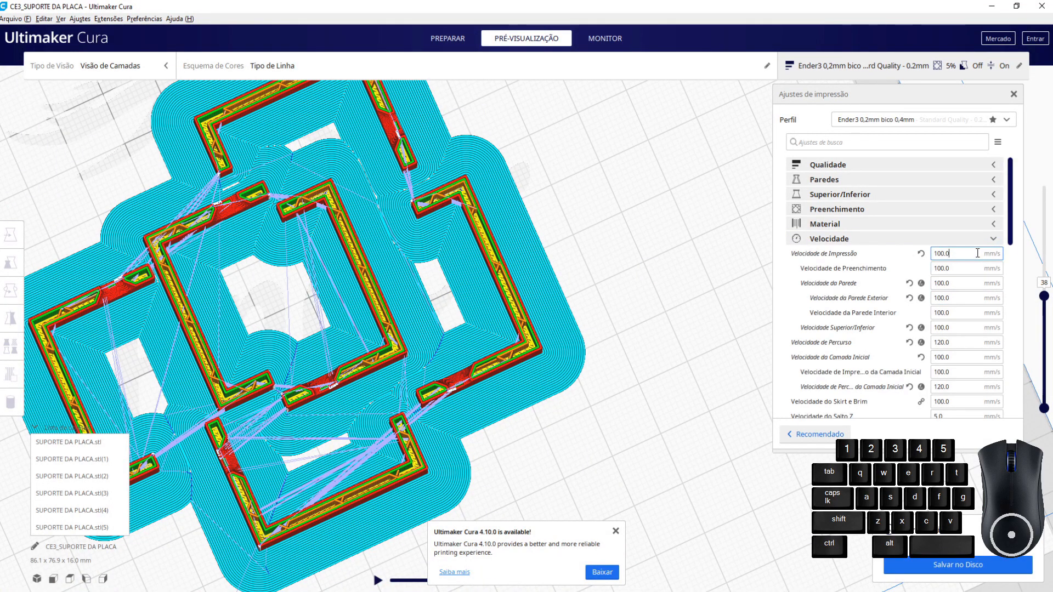
pyautogui.doubleClick(978, 254)
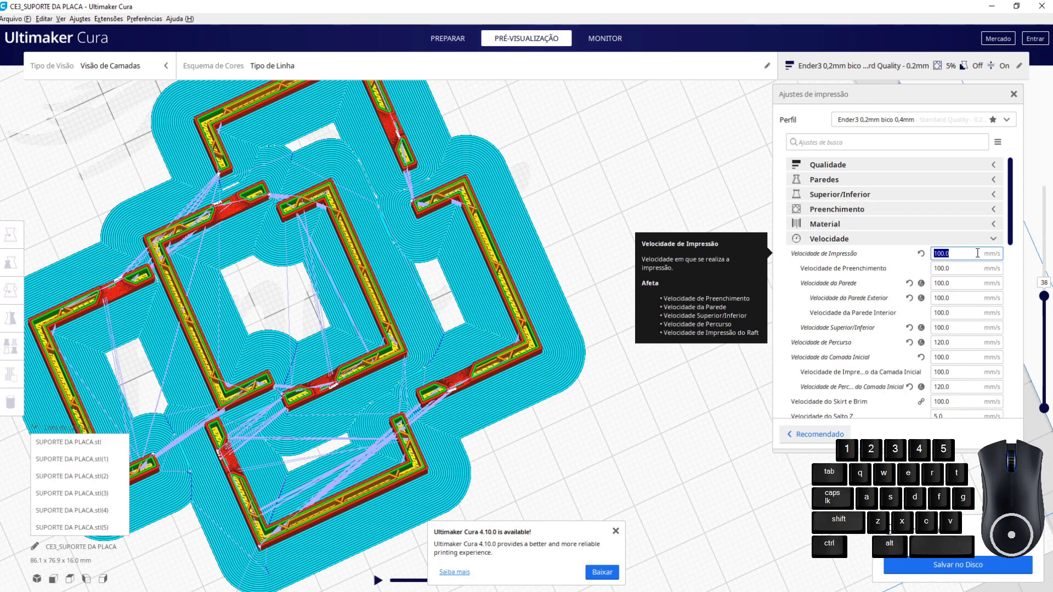
pyautogui.write('60')
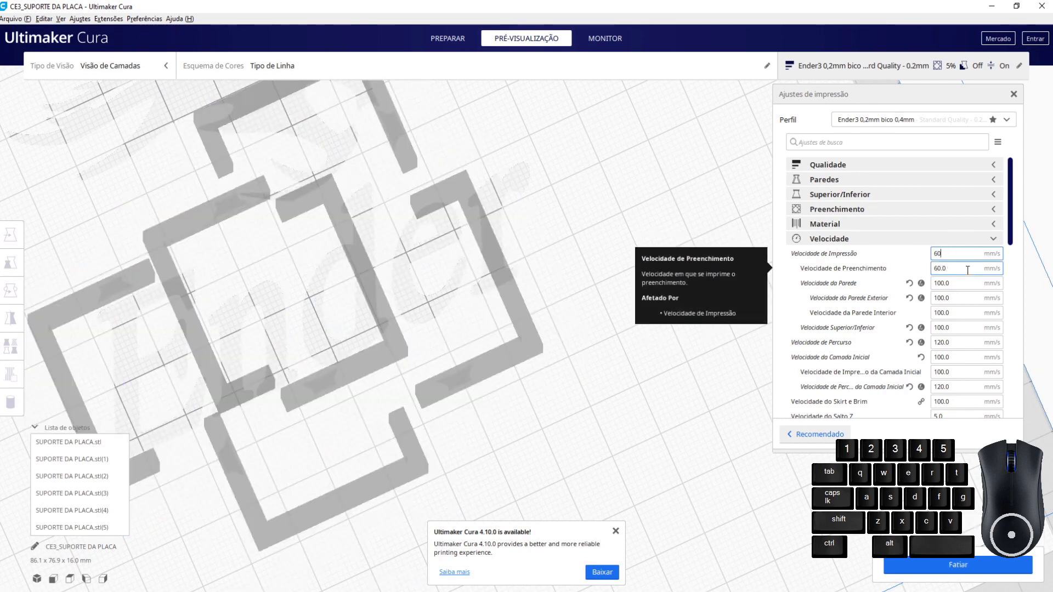
pyautogui.press('BackSpace')
pyautogui.press('BackSpace')
pyautogui.write('50')
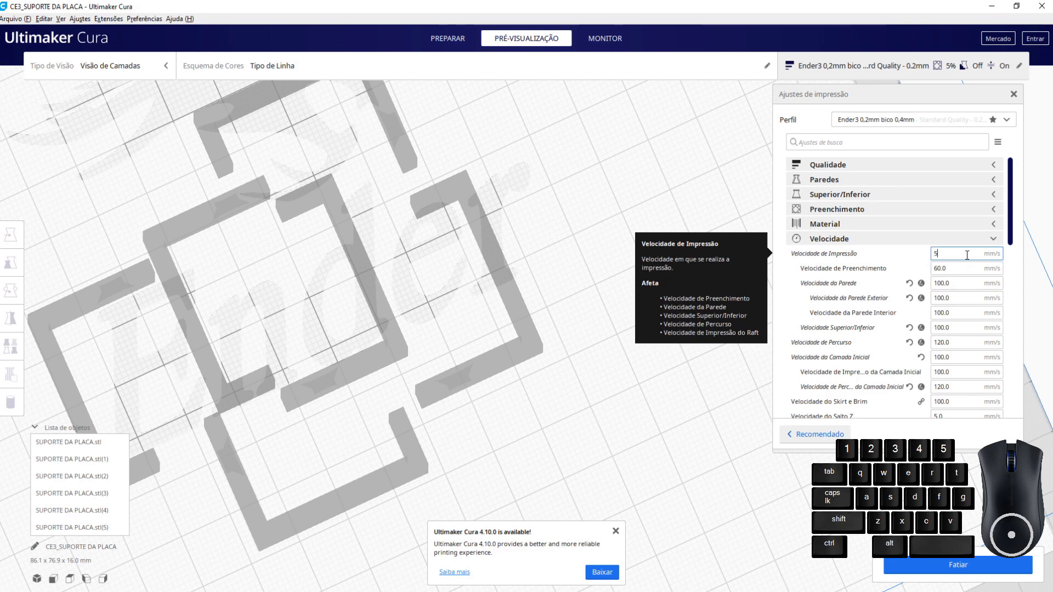
# Set the wall speed, outer wall speed and top/bottom speed (Velocidade Superior/Inferior) to 50 mm/s each
pyautogui.doubleClick(962, 284)
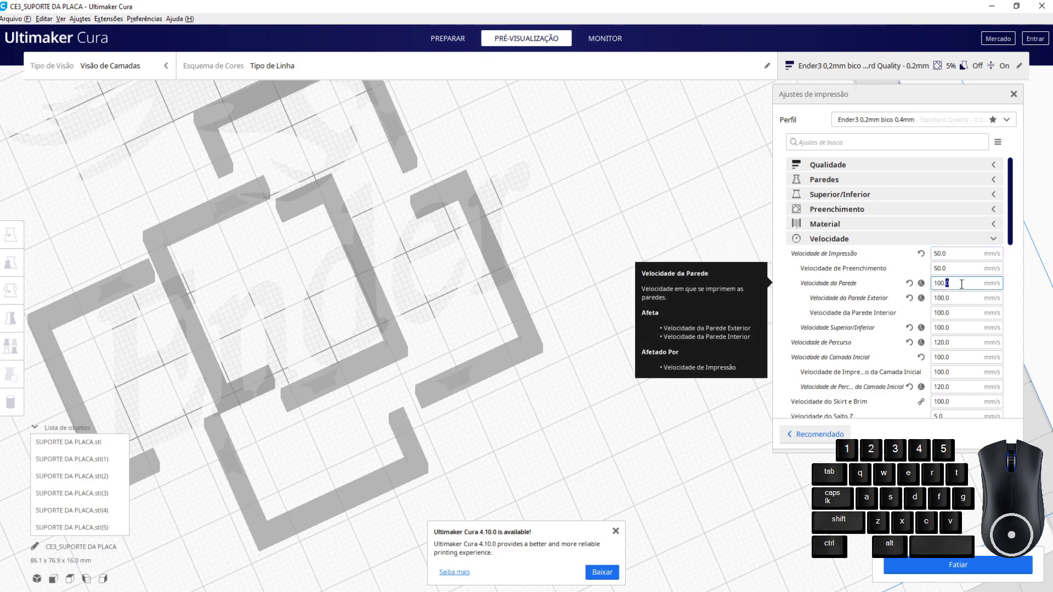
pyautogui.write('50')
pyautogui.doubleClick(962, 298)
pyautogui.write('50')
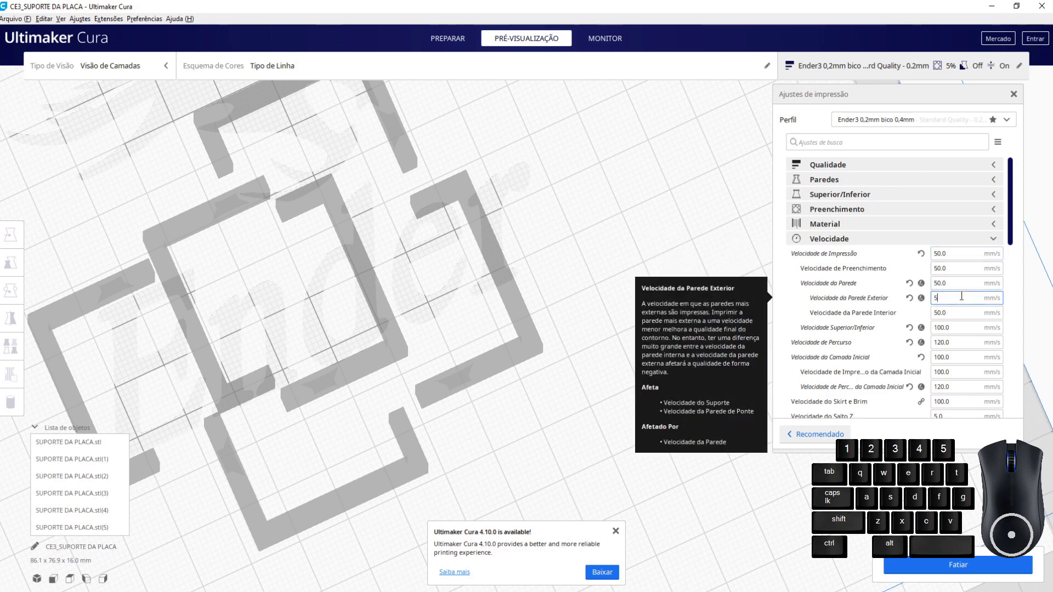
pyautogui.doubleClick(962, 328)
pyautogui.write('50')
# Set the initial layer speed (Velocidade da Camada Inicial) to 30 mm/s
pyautogui.doubleClick(962, 343)
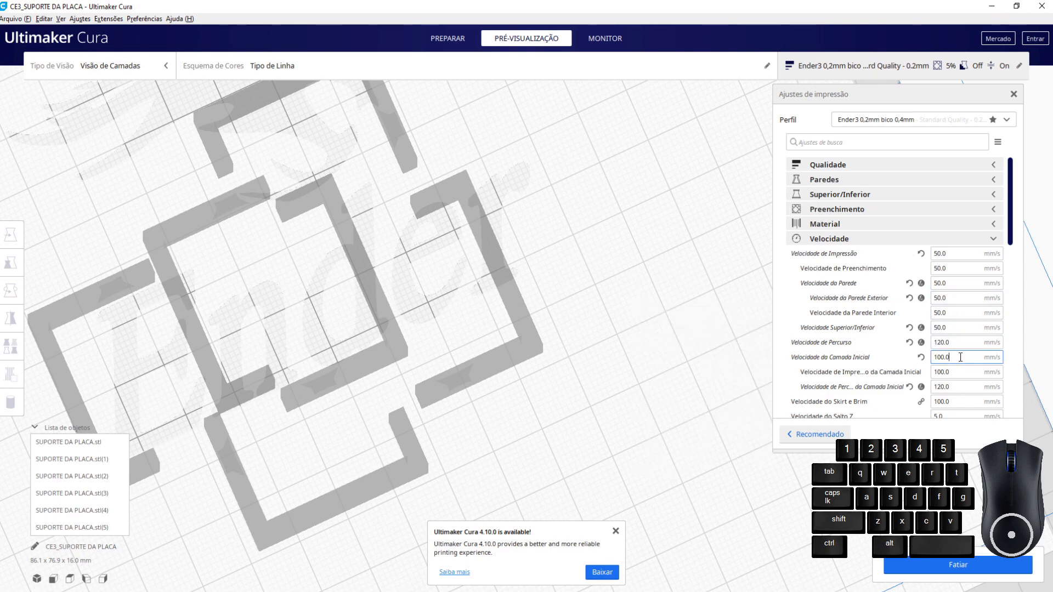
pyautogui.doubleClick(960, 358)
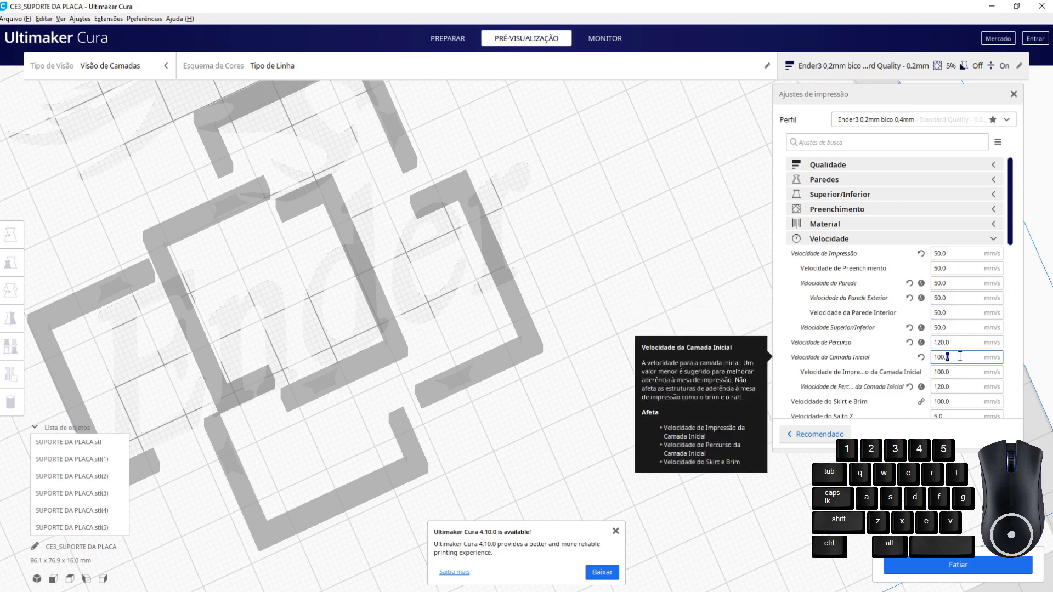
pyautogui.moveTo(943, 362); pyautogui.dragTo(927, 368)
pyautogui.write('30')
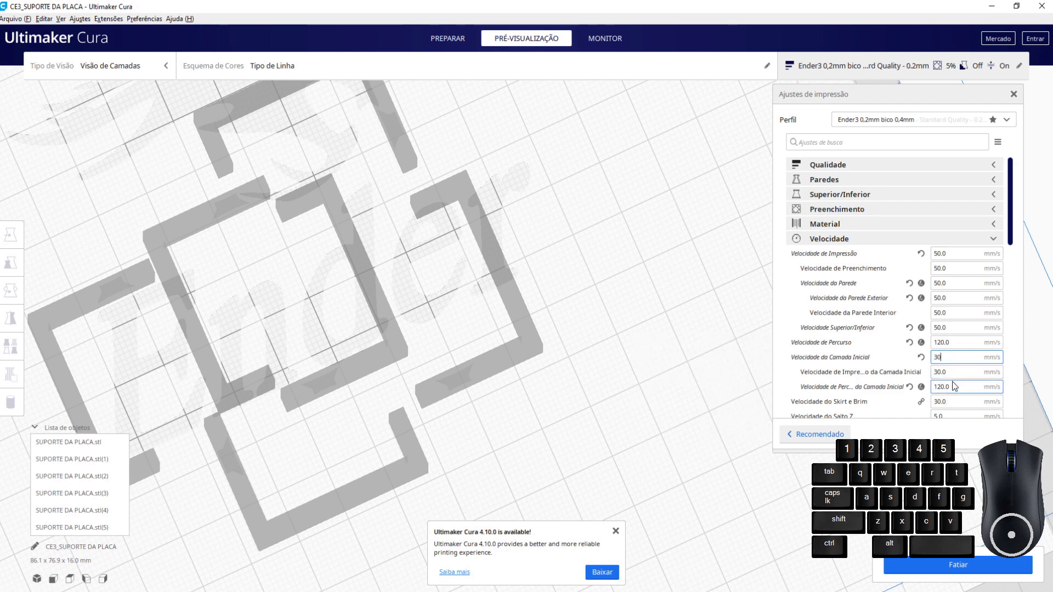
# Reslice the brackets with the new speeds and lower the layer preview to layer 1
pyautogui.scroll(-2, 957, 382)
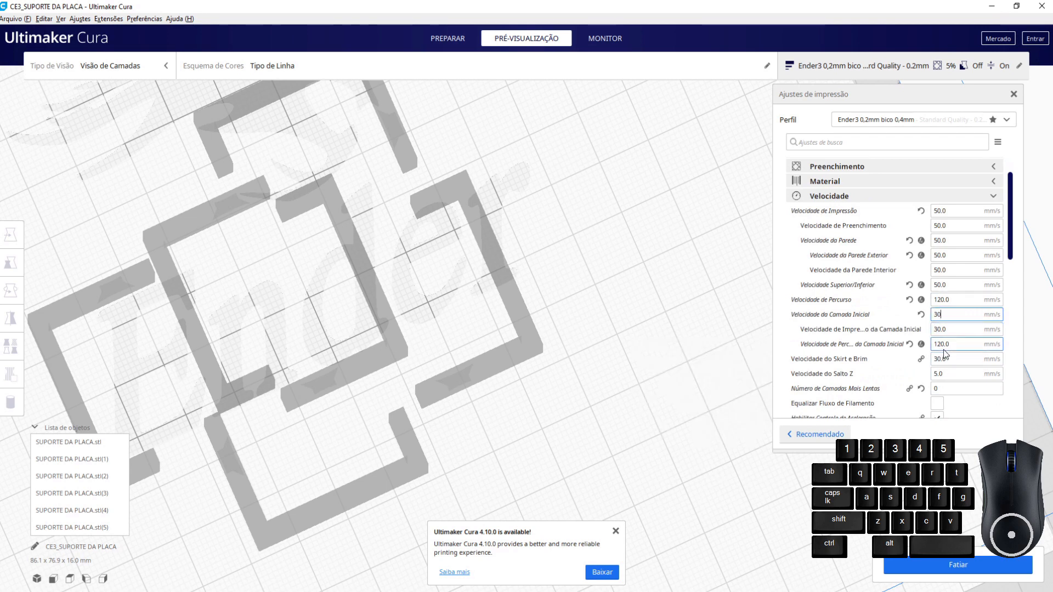
pyautogui.scroll(-2, 957, 390)
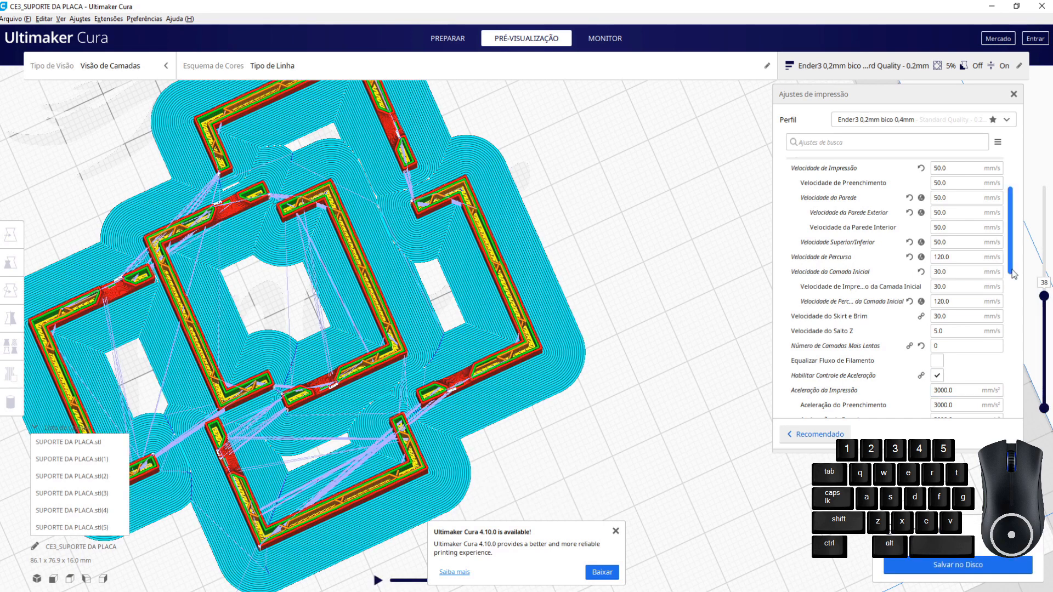
pyautogui.moveTo(1044, 296); pyautogui.dragTo(1044, 393)
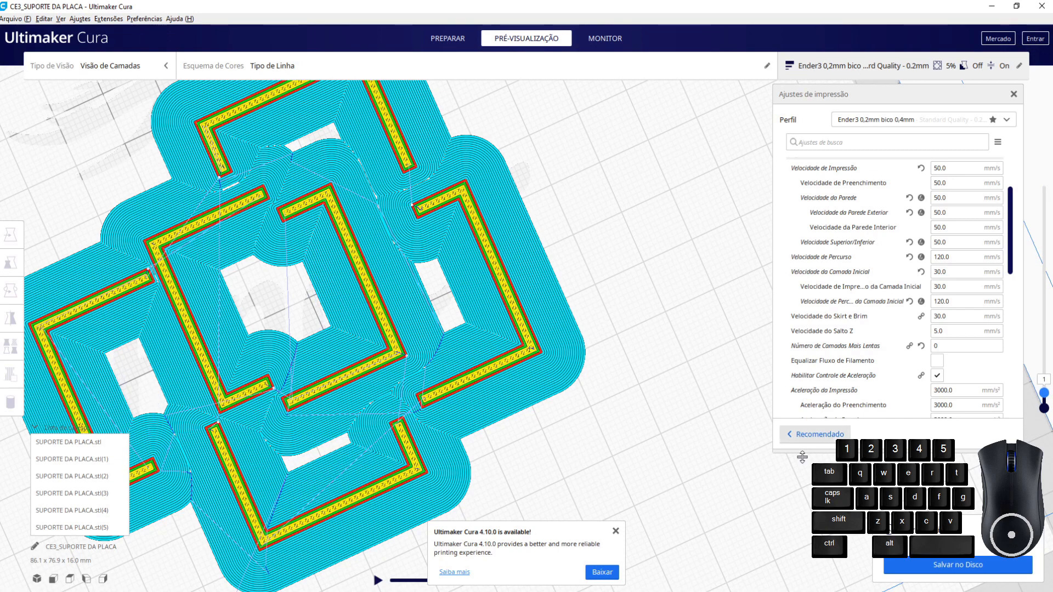